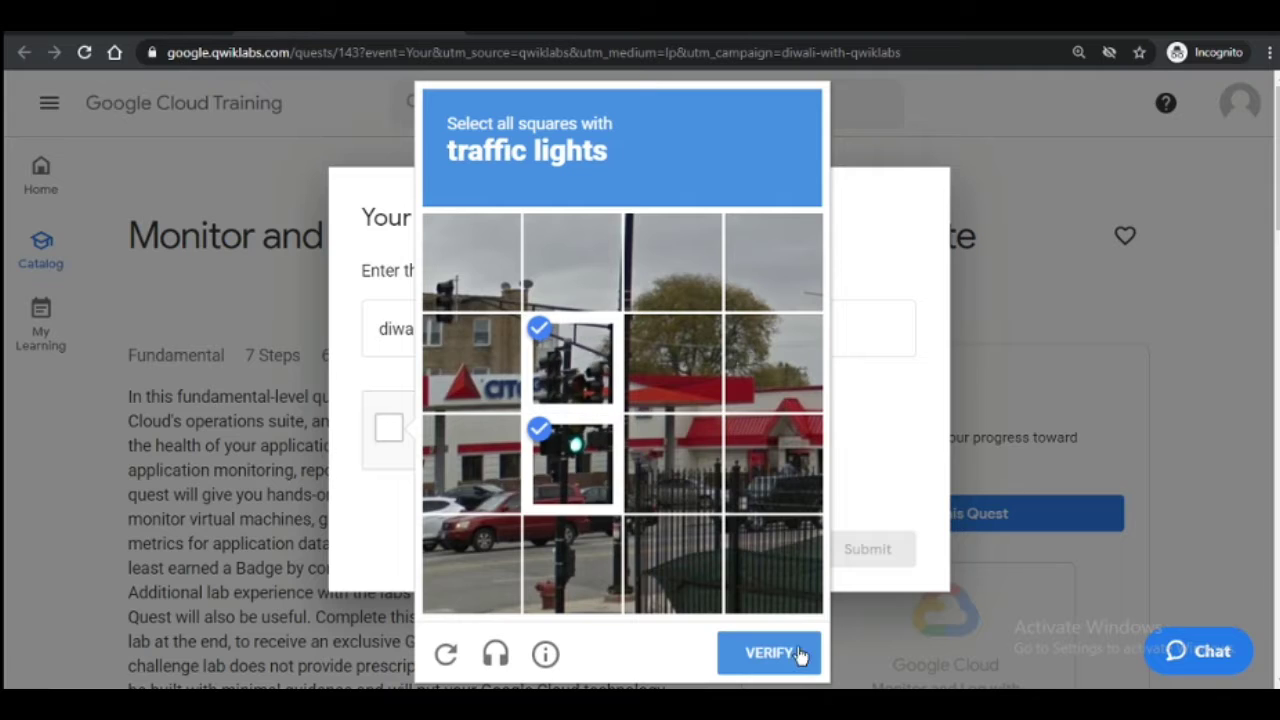
Step: Complete the traffic-light reCAPTCHA check and submit the quest access code
{"action": "left_click", "coordinate": [798, 650]}
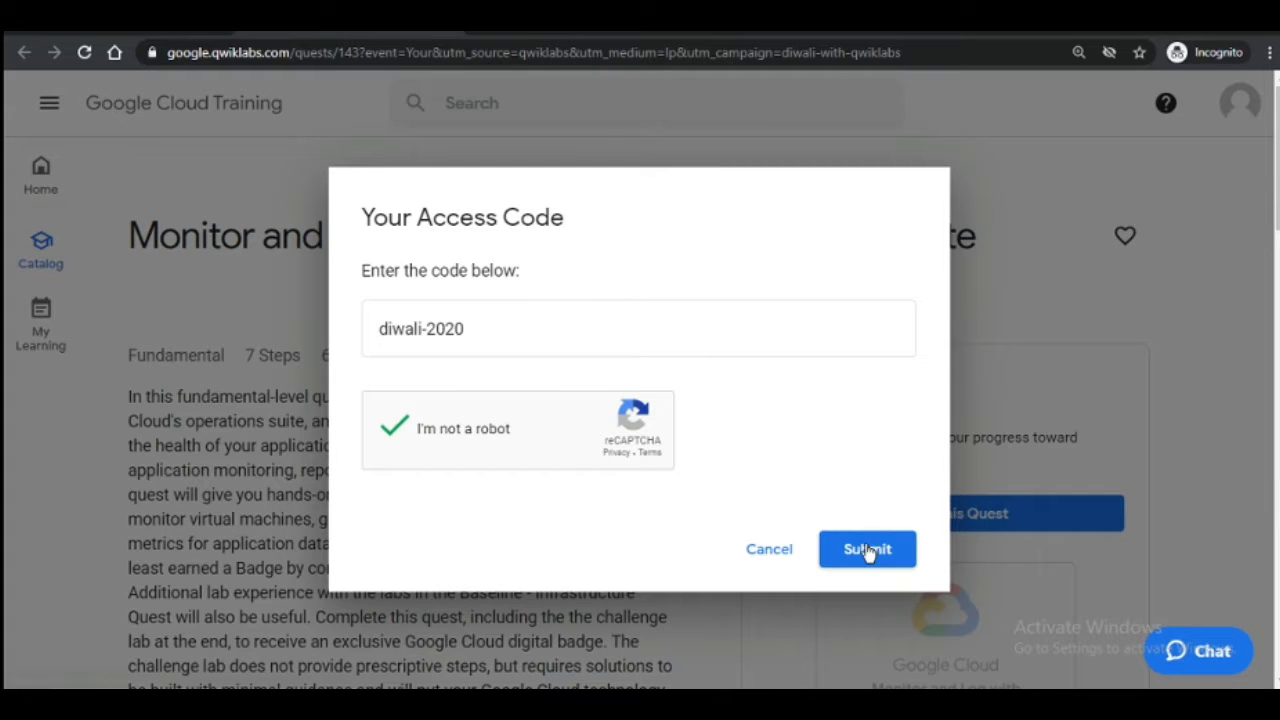
{"action": "left_click", "coordinate": [867, 550]}
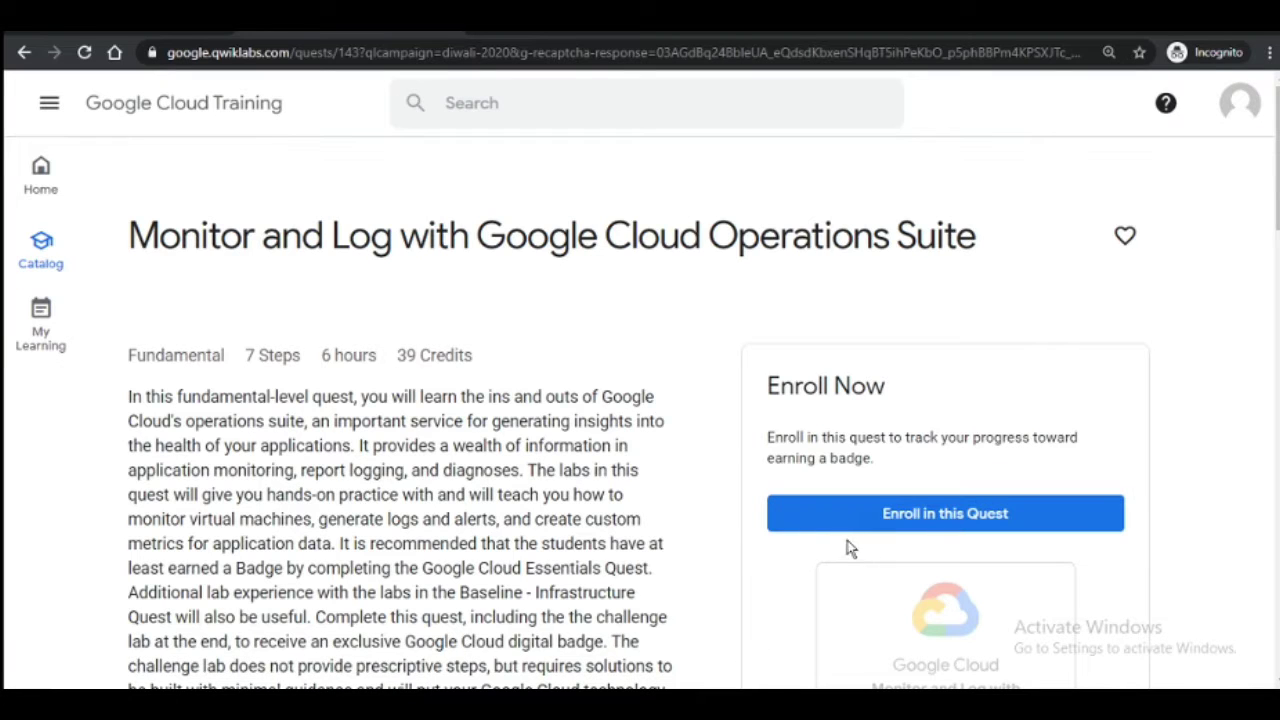
Step: Look through the Monitor and Log with Google Cloud Operations Suite quest's description and list of hands-on labs
{"action": "left_click", "coordinate": [1240, 116]}
{"action": "left_click", "coordinate": [698, 338]}
{"action": "scroll", "coordinate": [690, 340], "scroll_direction": "down", "scroll_amount": 1}
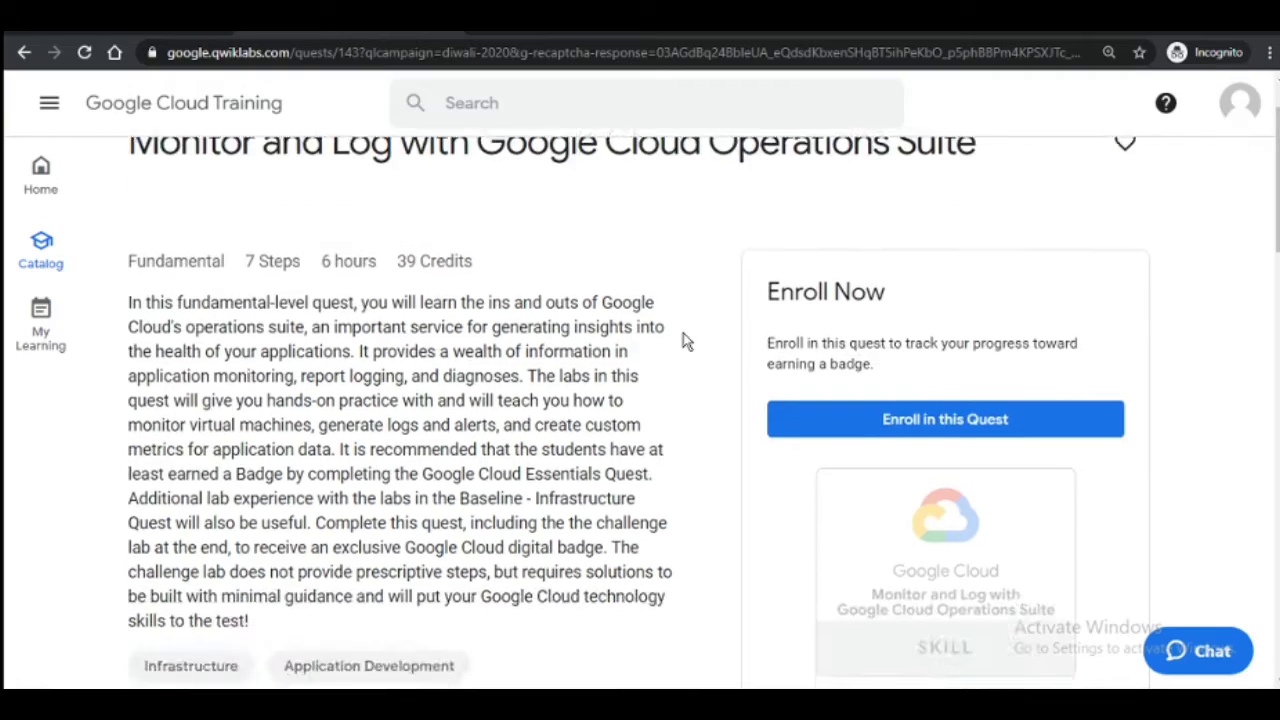
{"action": "scroll", "coordinate": [686, 340], "scroll_direction": "up", "scroll_amount": 1}
{"action": "mouse_move", "coordinate": [122, 254]}
{"action": "left_mouse_down"}
{"action": "mouse_move", "coordinate": [282, 240]}
{"action": "mouse_move", "coordinate": [137, 237]}
{"action": "left_mouse_up"}
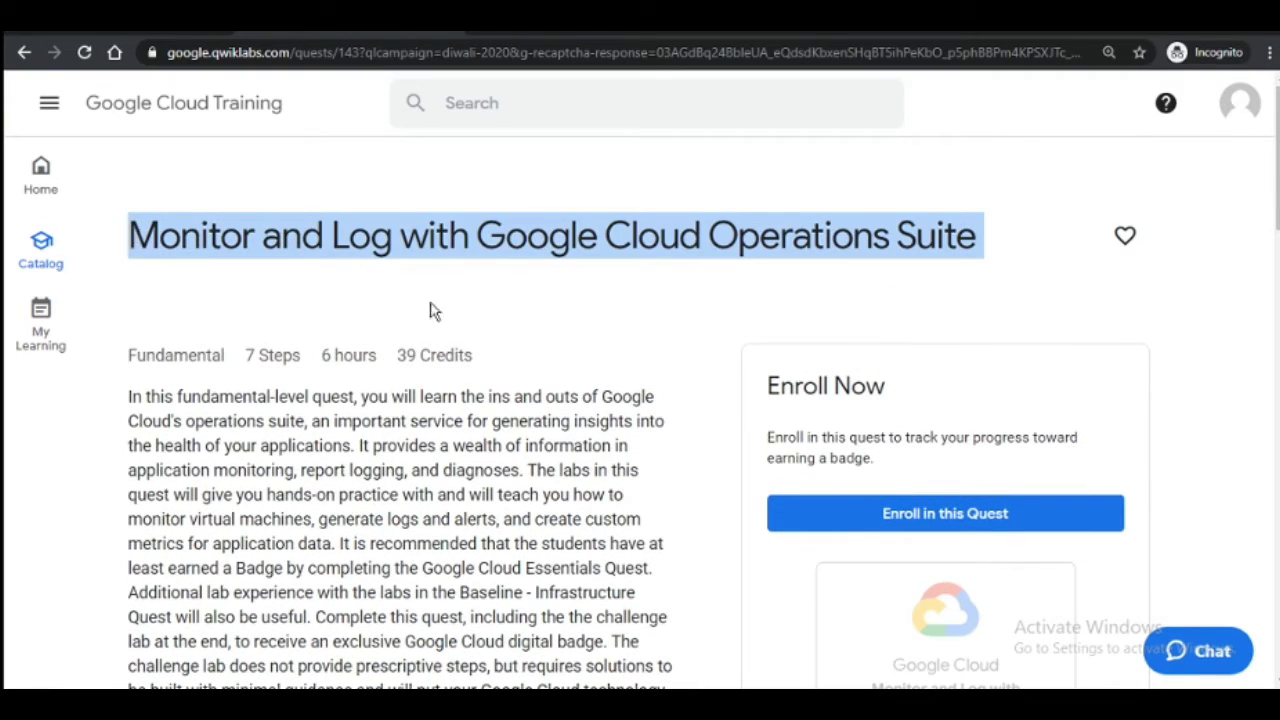
{"action": "scroll", "coordinate": [432, 311], "scroll_direction": "down", "scroll_amount": 20}
{"action": "scroll", "coordinate": [630, 438], "scroll_direction": "up", "scroll_amount": 2}
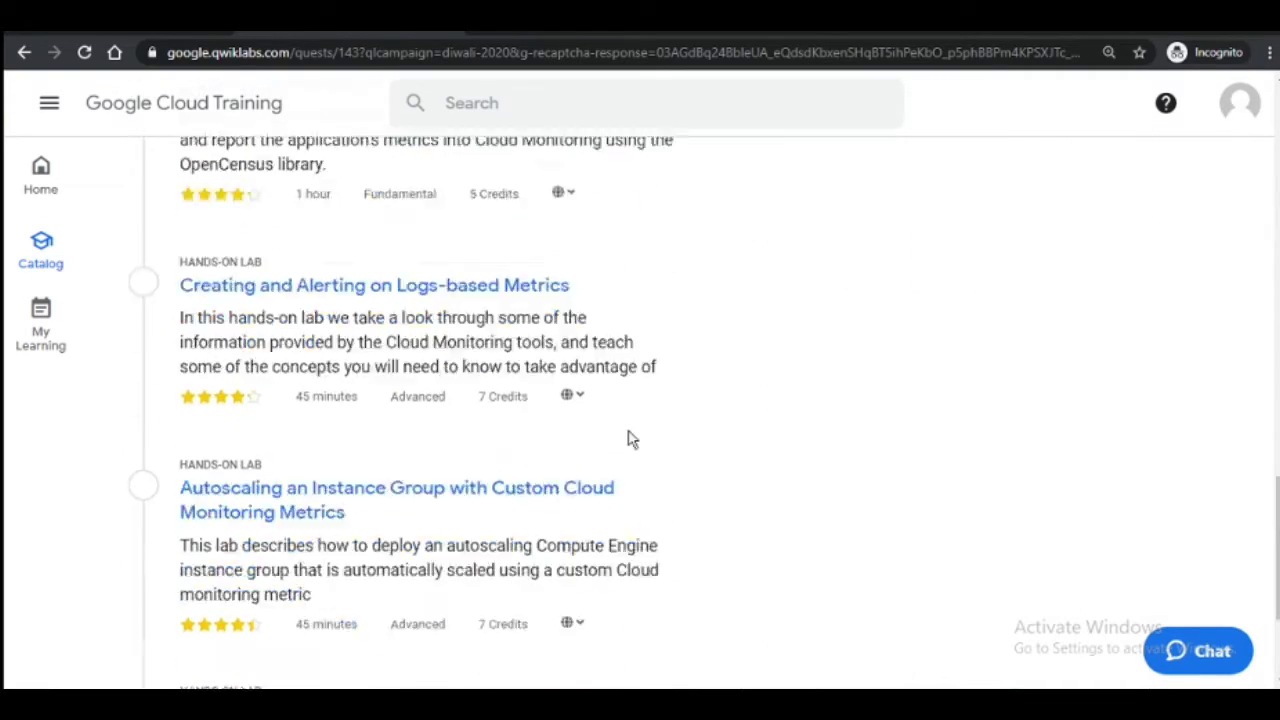
{"action": "scroll", "coordinate": [630, 438], "scroll_direction": "up", "scroll_amount": 8}
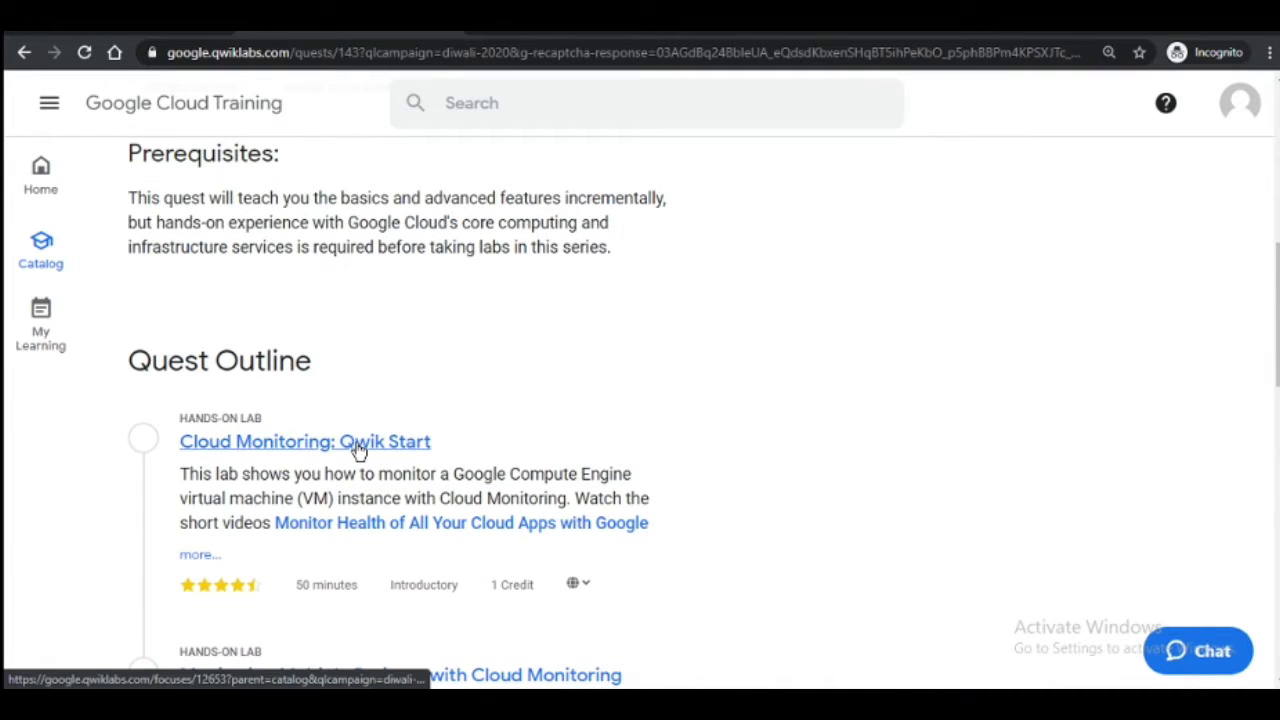
Step: Open the Cloud Monitoring: Qwik Start lab from the quest outline in a new browser tab
{"action": "right_click", "coordinate": [359, 450]}
{"action": "left_click", "coordinate": [420, 458]}
{"action": "left_click", "coordinate": [572, 30]}
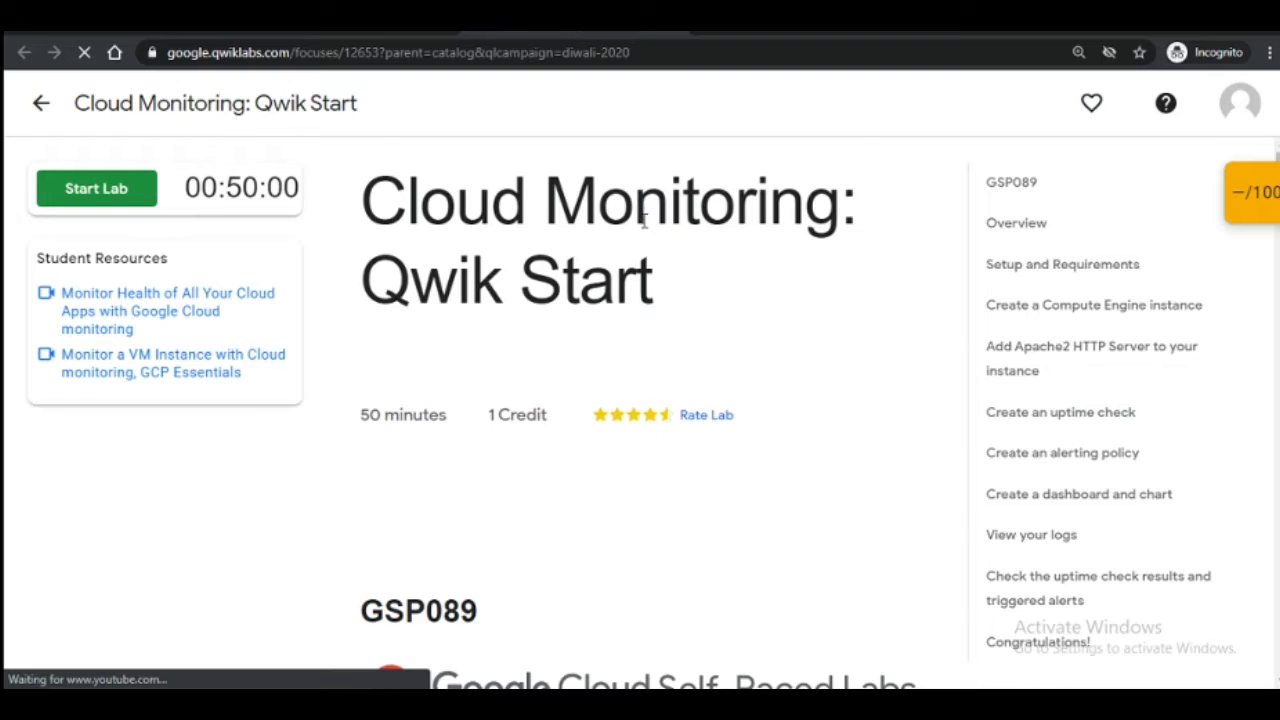
Step: Request the start of the Cloud Monitoring: Qwik Start lab and complete its motorcycle reCAPTCHA check
{"action": "left_click", "coordinate": [135, 193]}
{"action": "left_click", "coordinate": [66, 248]}
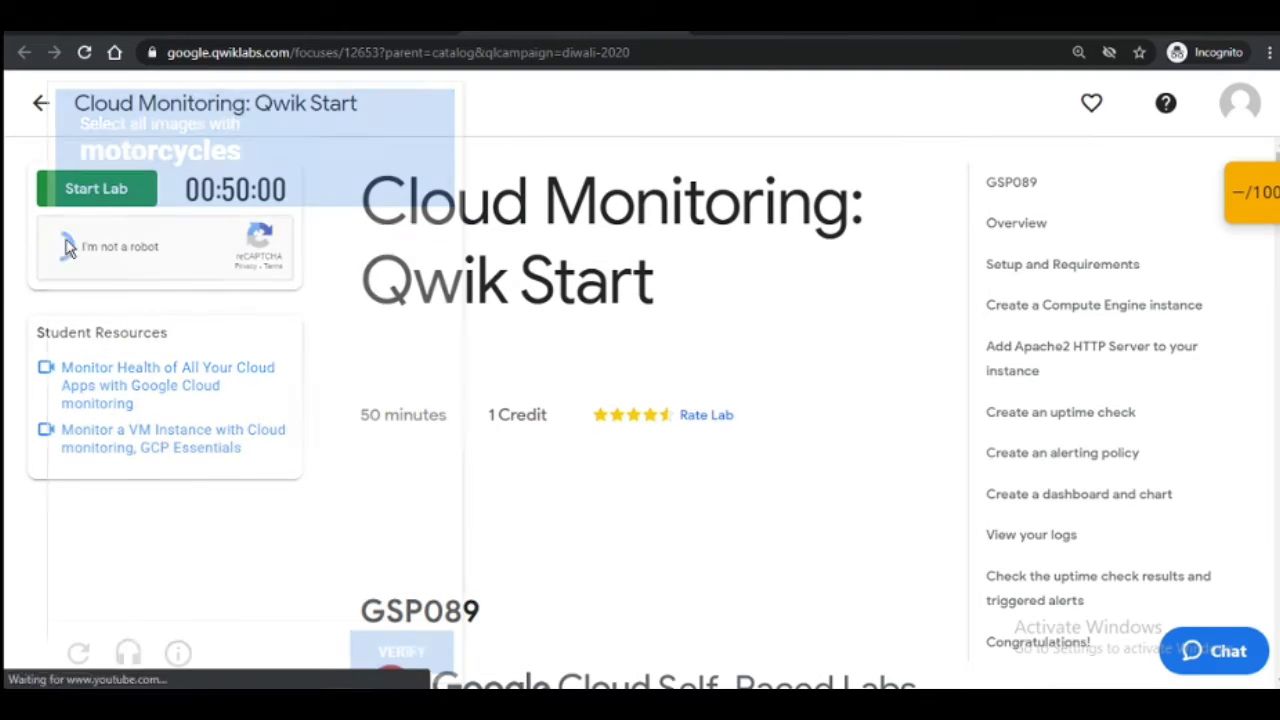
{"action": "left_click", "coordinate": [66, 248]}
{"action": "left_click", "coordinate": [255, 278]}
{"action": "left_click", "coordinate": [121, 278]}
{"action": "left_click", "coordinate": [389, 548]}
{"action": "left_click", "coordinate": [401, 662]}
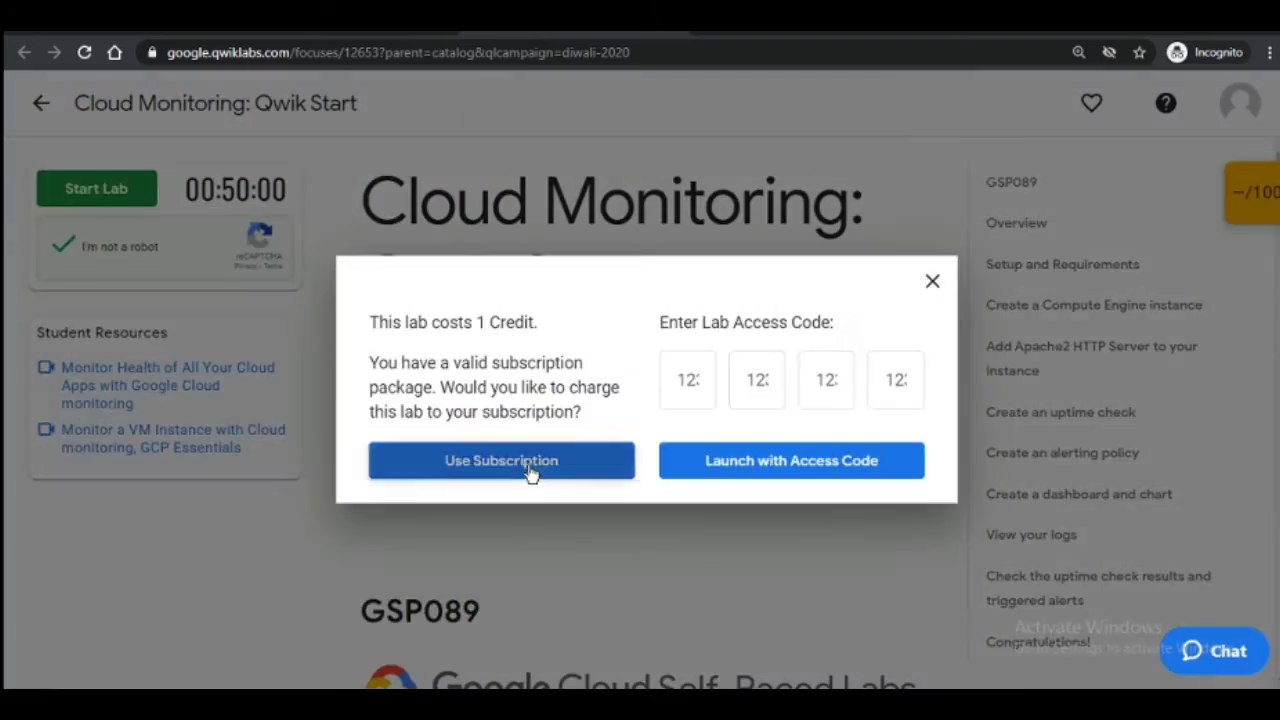
Step: Launch the lab by charging its 1 credit to the subscription
{"action": "left_click", "coordinate": [527, 464]}
{"action": "scroll", "coordinate": [778, 408], "scroll_direction": "down", "scroll_amount": 5}
{"action": "scroll", "coordinate": [780, 413], "scroll_direction": "down", "scroll_amount": 8}
{"action": "left_click", "coordinate": [1167, 190]}
{"action": "left_click", "coordinate": [130, 185]}
{"action": "left_click", "coordinate": [502, 461]}
Step: Open the Google Cloud console from the lab page and sign in with the temporary student username and password
{"action": "scroll", "coordinate": [799, 421], "scroll_direction": "down", "scroll_amount": 14}
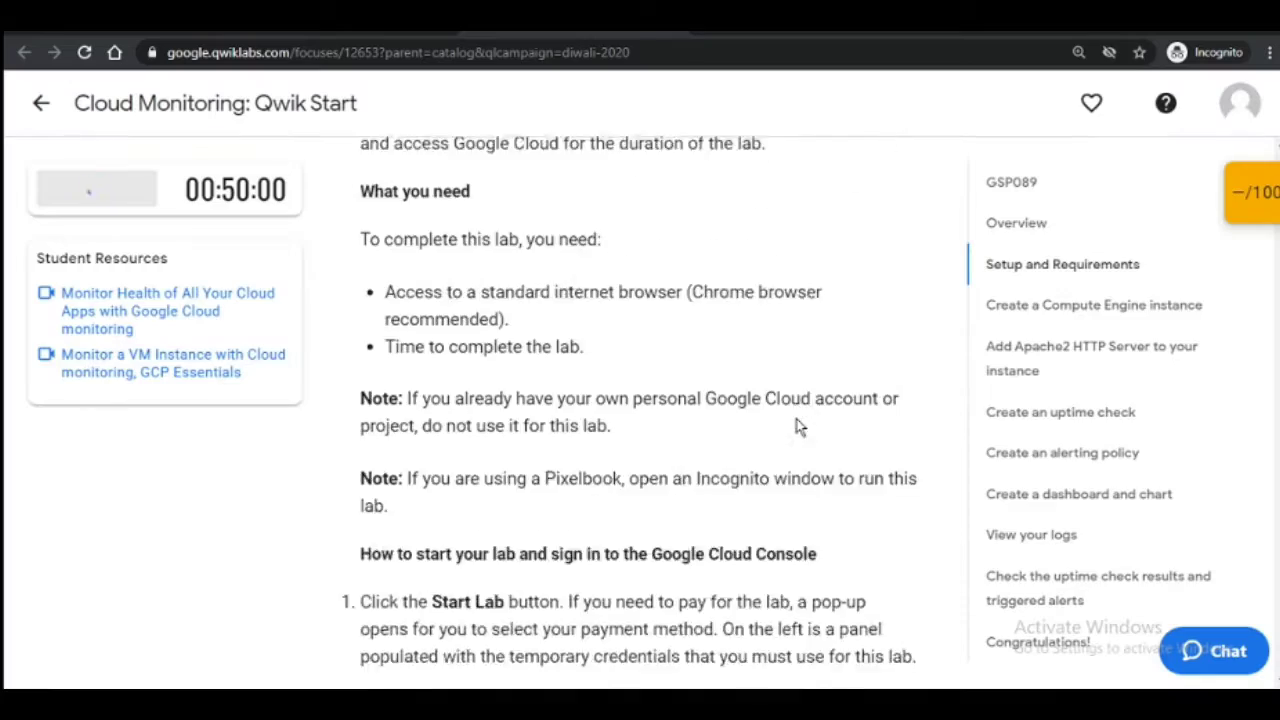
{"action": "scroll", "coordinate": [794, 419], "scroll_direction": "down", "scroll_amount": 20}
{"action": "left_click", "coordinate": [157, 337]}
{"action": "left_click", "coordinate": [580, 33]}
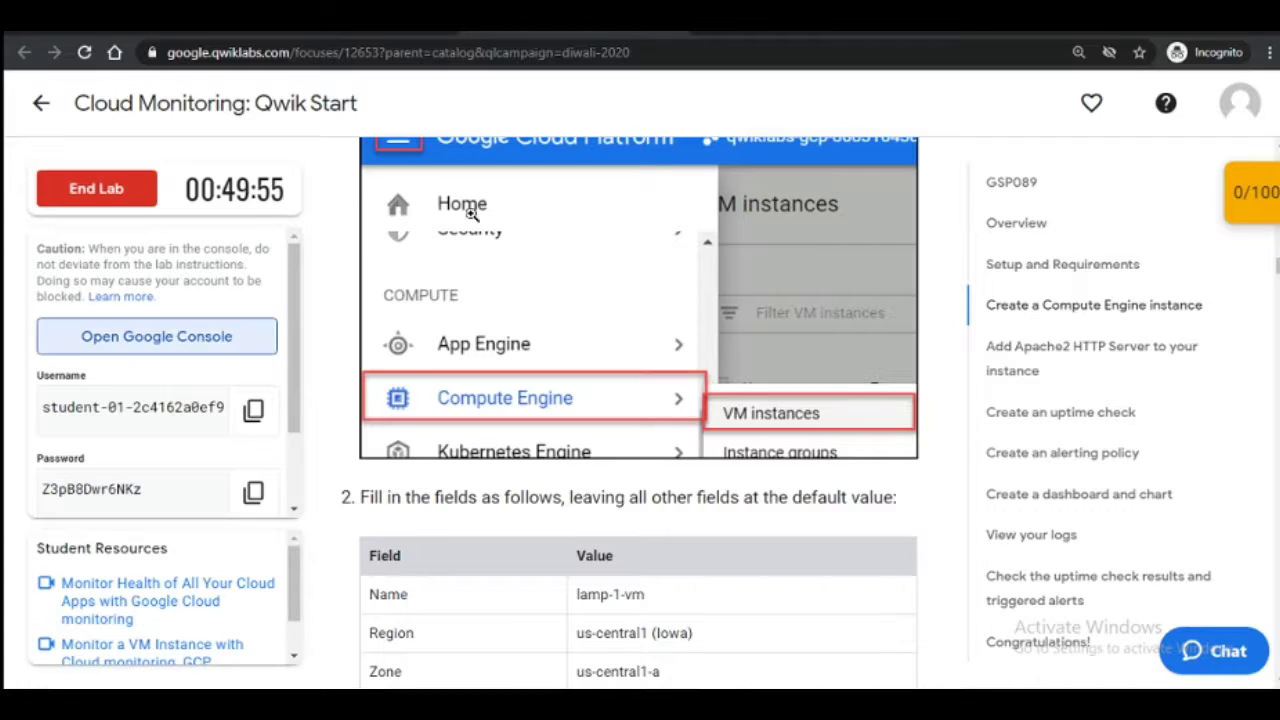
{"action": "left_click", "coordinate": [253, 411]}
{"action": "left_click_drag", "start_coordinate": [298, 386], "coordinate": [298, 395]}
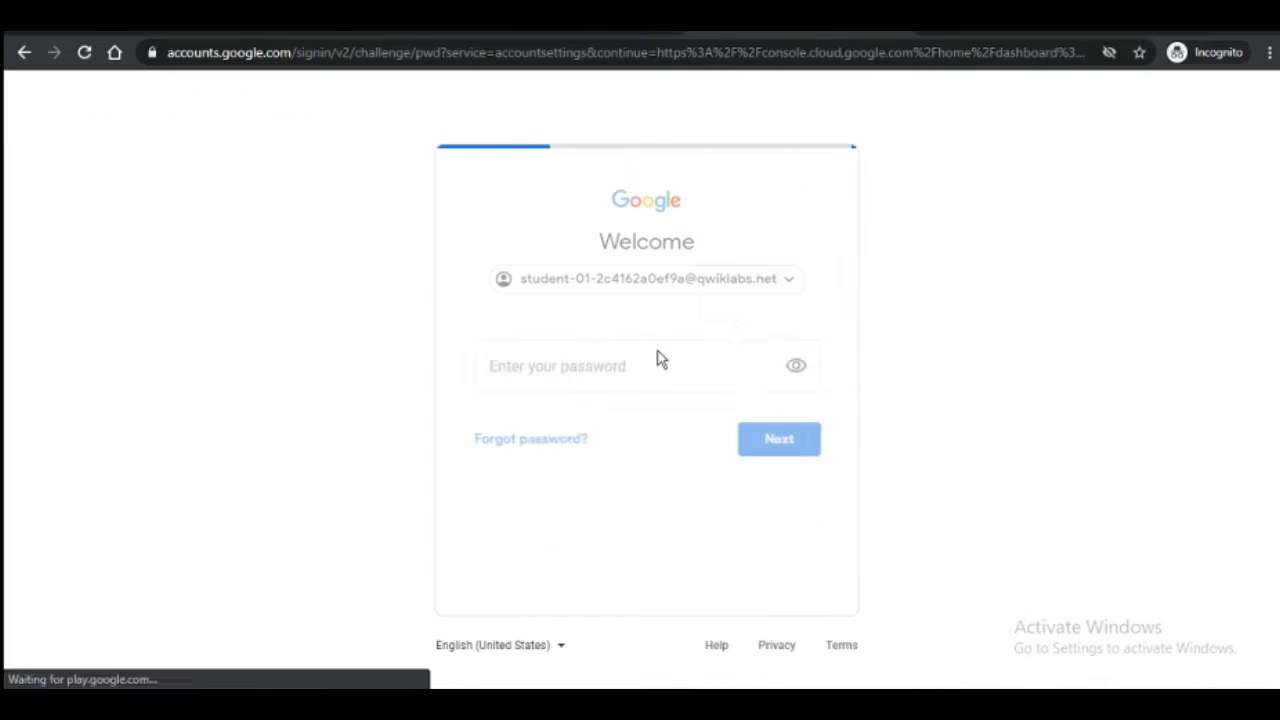
{"action": "key", "text": "ctrl+v"}
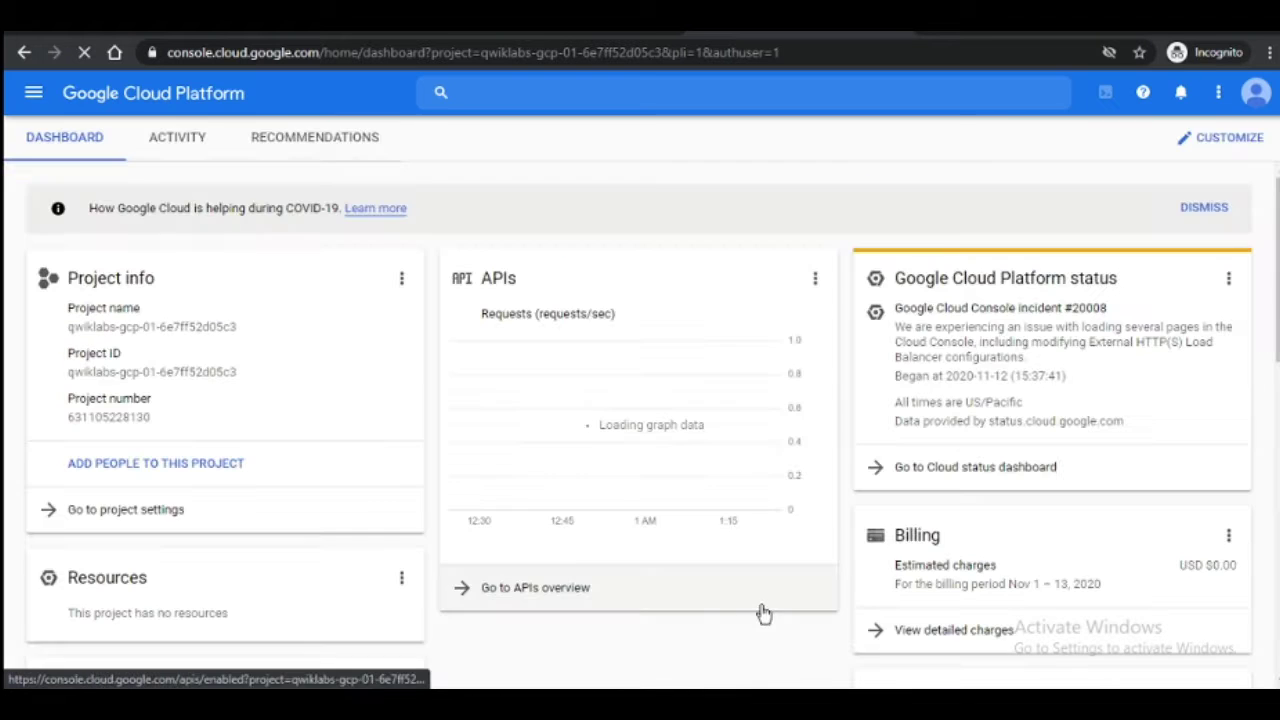
Step: Check the lab instructions on where to create the Compute Engine instance, and return to the console
{"action": "left_click", "coordinate": [572, 24]}
{"action": "scroll", "coordinate": [717, 384], "scroll_direction": "down", "scroll_amount": 3}
{"action": "scroll", "coordinate": [717, 384], "scroll_direction": "down", "scroll_amount": 1}
{"action": "left_click", "coordinate": [790, 22]}
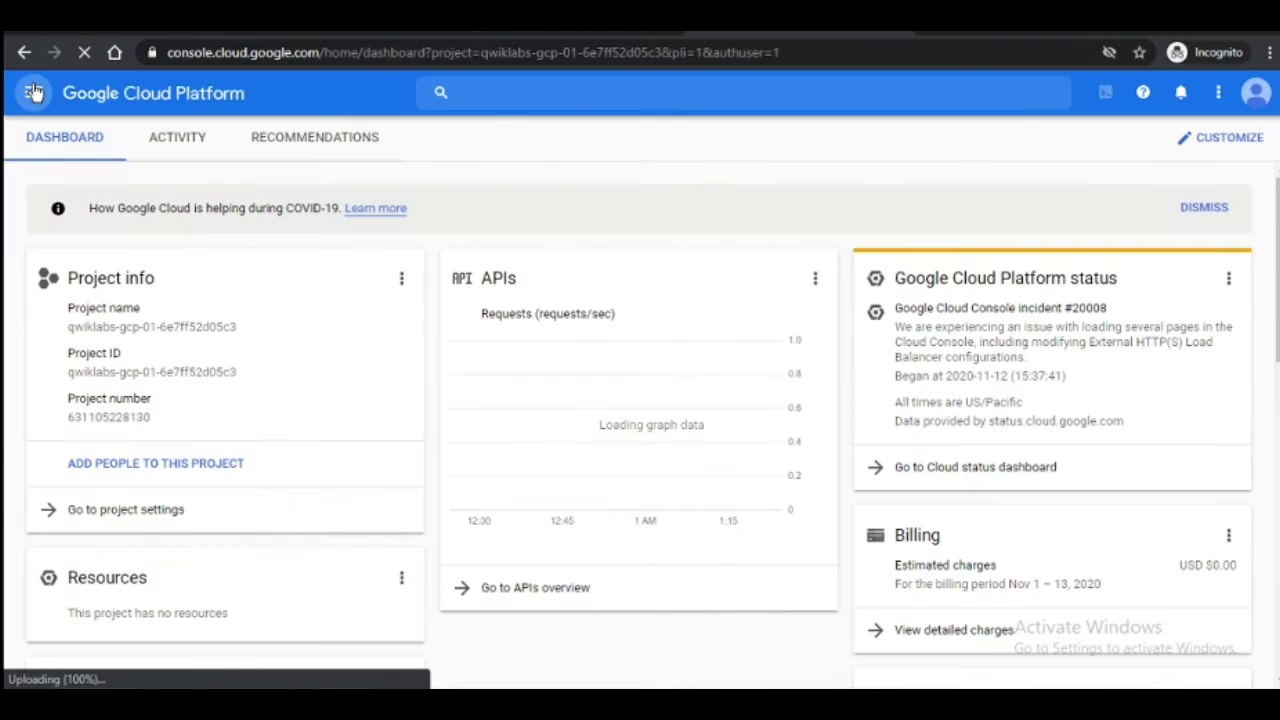
{"action": "left_click", "coordinate": [590, 22]}
{"action": "scroll", "coordinate": [763, 309], "scroll_direction": "up", "scroll_amount": 5}
{"action": "scroll", "coordinate": [763, 309], "scroll_direction": "down", "scroll_amount": 5}
{"action": "key", "text": "ctrl+Tab"}
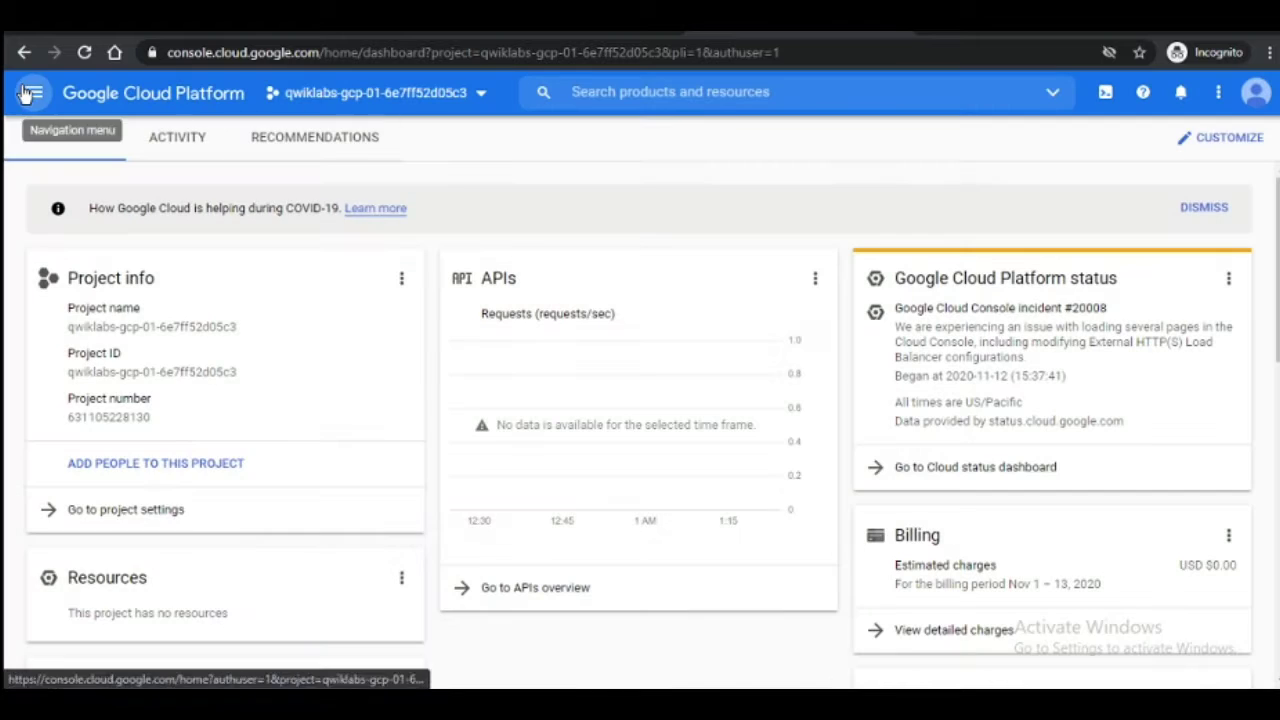
Step: Open the VM instances page of Compute Engine in the console
{"action": "left_click", "coordinate": [33, 93]}
{"action": "scroll", "coordinate": [180, 310], "scroll_direction": "down", "scroll_amount": 4}
{"action": "mouse_move", "coordinate": [170, 309]}
{"action": "left_click", "coordinate": [345, 172]}
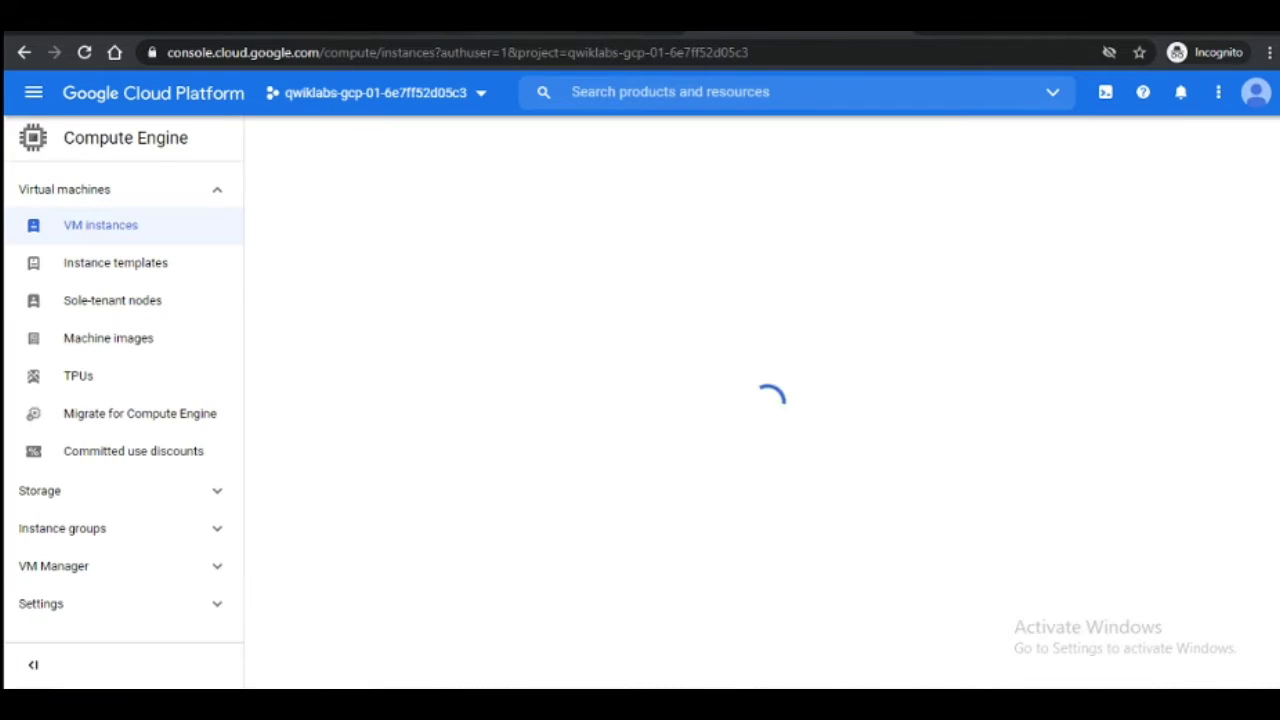
Step: Copy the instance name from the lab table, begin creating a VM instance and name it lamp-1-vm
{"action": "left_click", "coordinate": [585, 22]}
{"action": "left_click_drag", "start_coordinate": [577, 407], "coordinate": [648, 407]}
{"action": "key", "text": "ctrl+Tab"}
{"action": "left_click", "coordinate": [620, 425]}
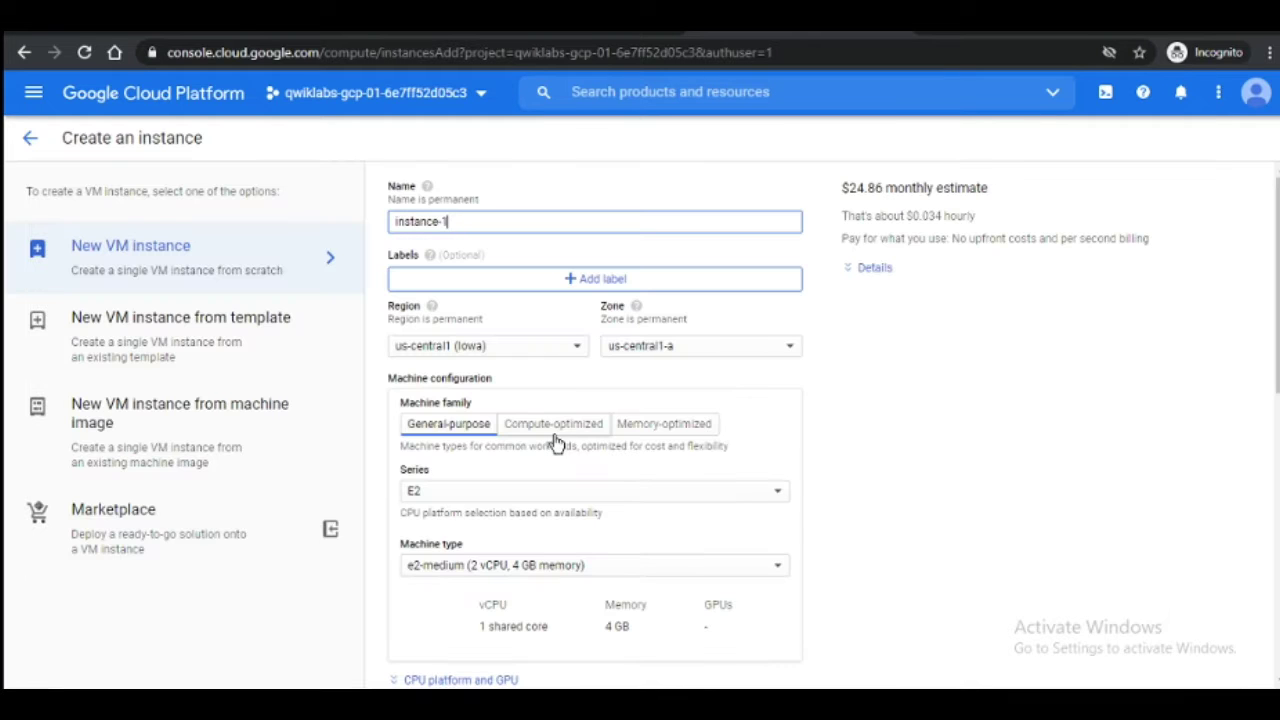
{"action": "key", "text": "ctrl+a"}
{"action": "type", "text": "lamp-1-vm"}
Step: Set the series to N1 and the machine type to n1-standard-2, and create the instance
{"action": "scroll", "coordinate": [669, 410], "scroll_direction": "down", "scroll_amount": 2}
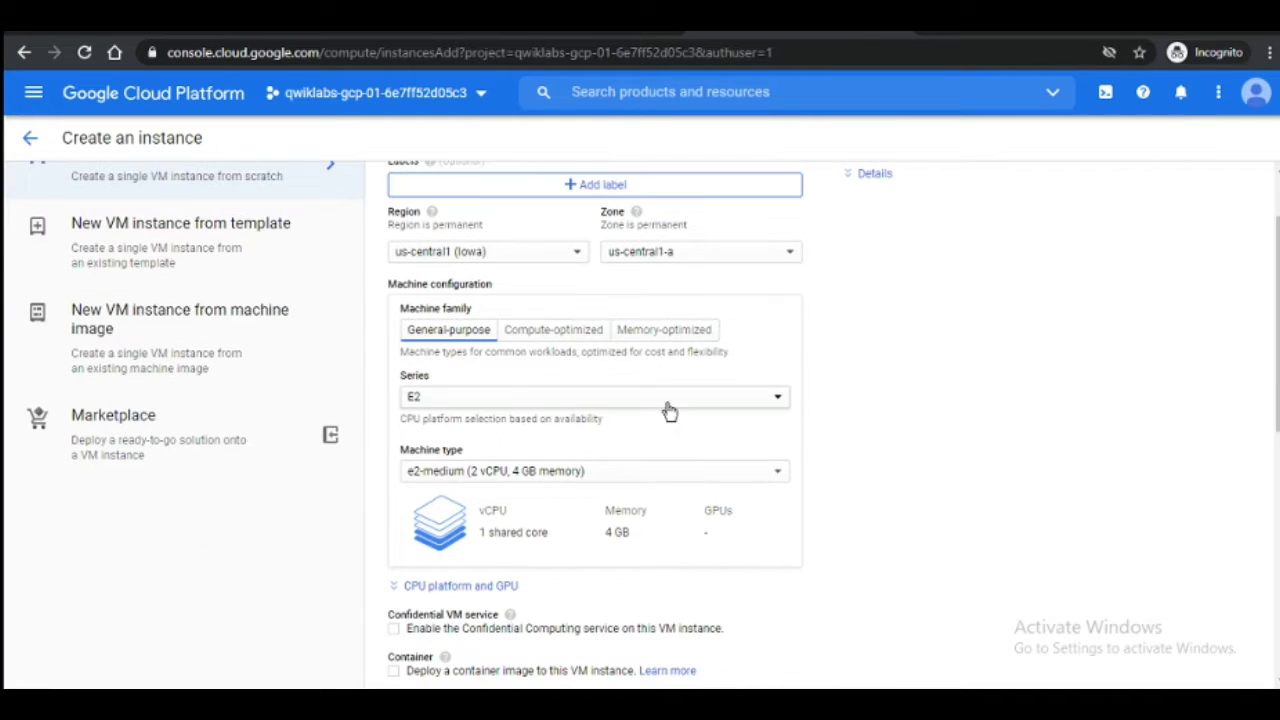
{"action": "left_click", "coordinate": [669, 410]}
{"action": "left_click", "coordinate": [514, 612]}
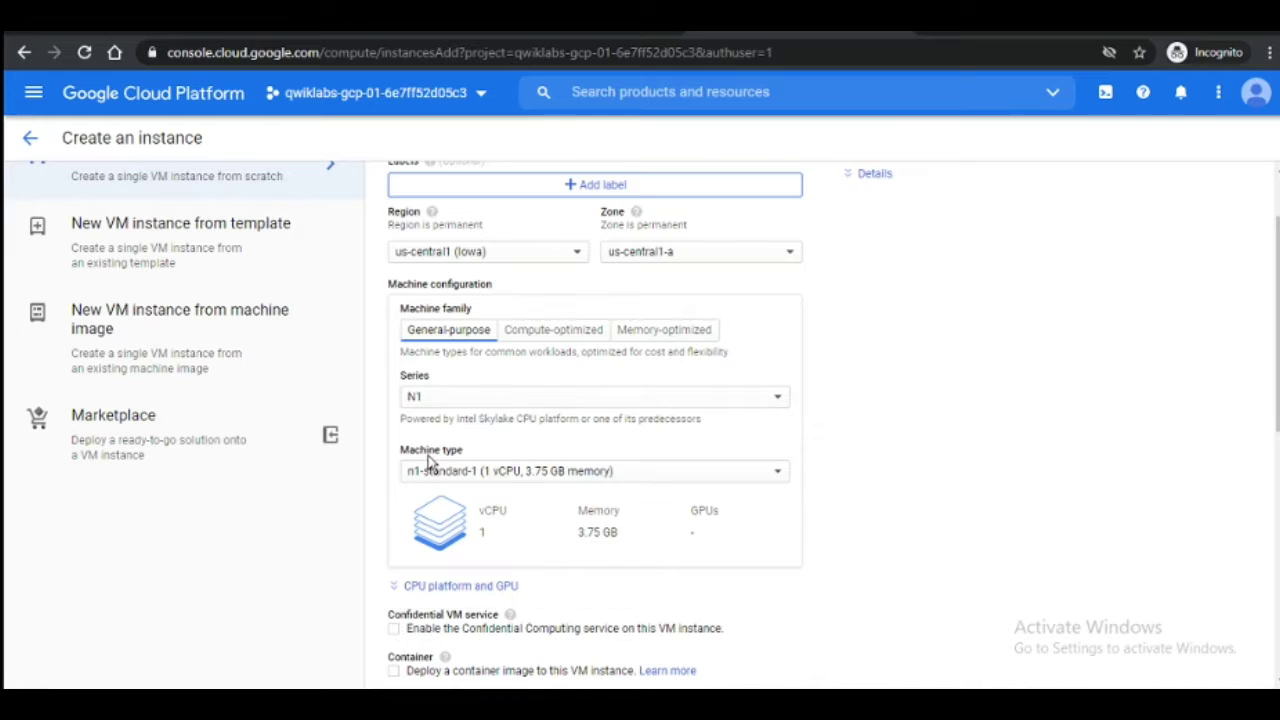
{"action": "left_click", "coordinate": [578, 22]}
{"action": "scroll", "coordinate": [600, 460], "scroll_direction": "down", "scroll_amount": 1}
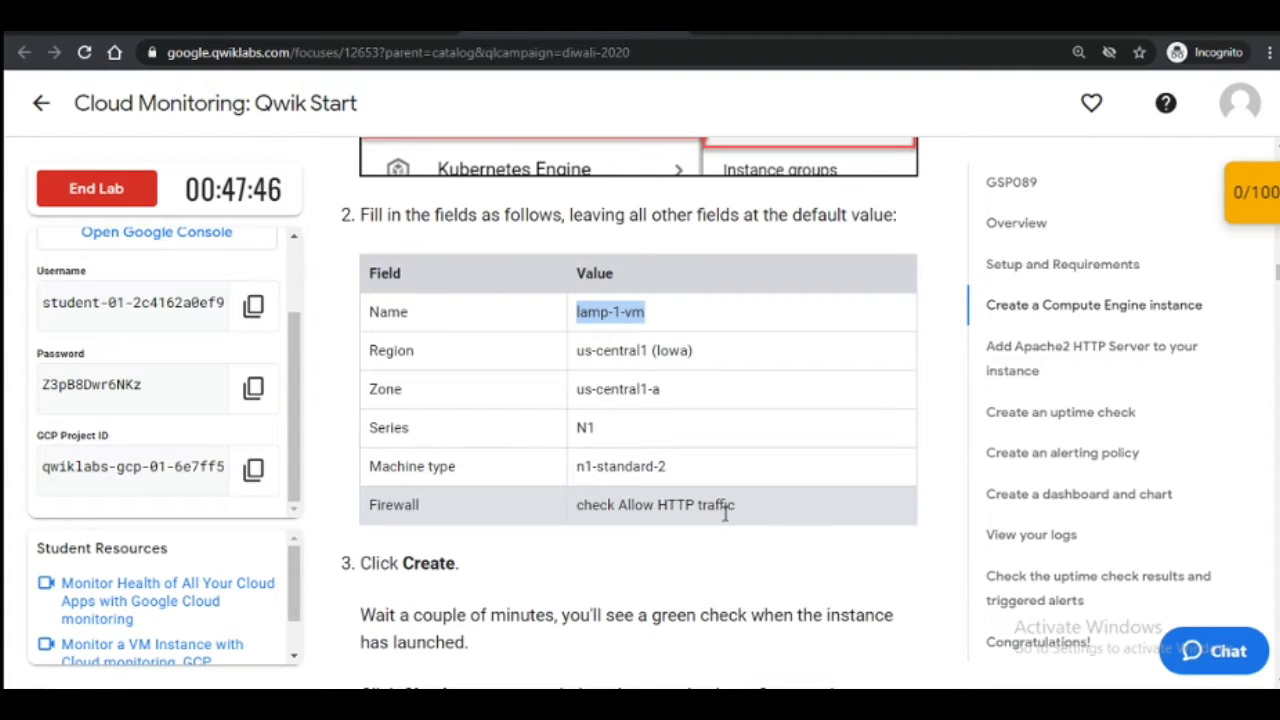
{"action": "key", "text": "alt+Tab"}
{"action": "left_click", "coordinate": [591, 482]}
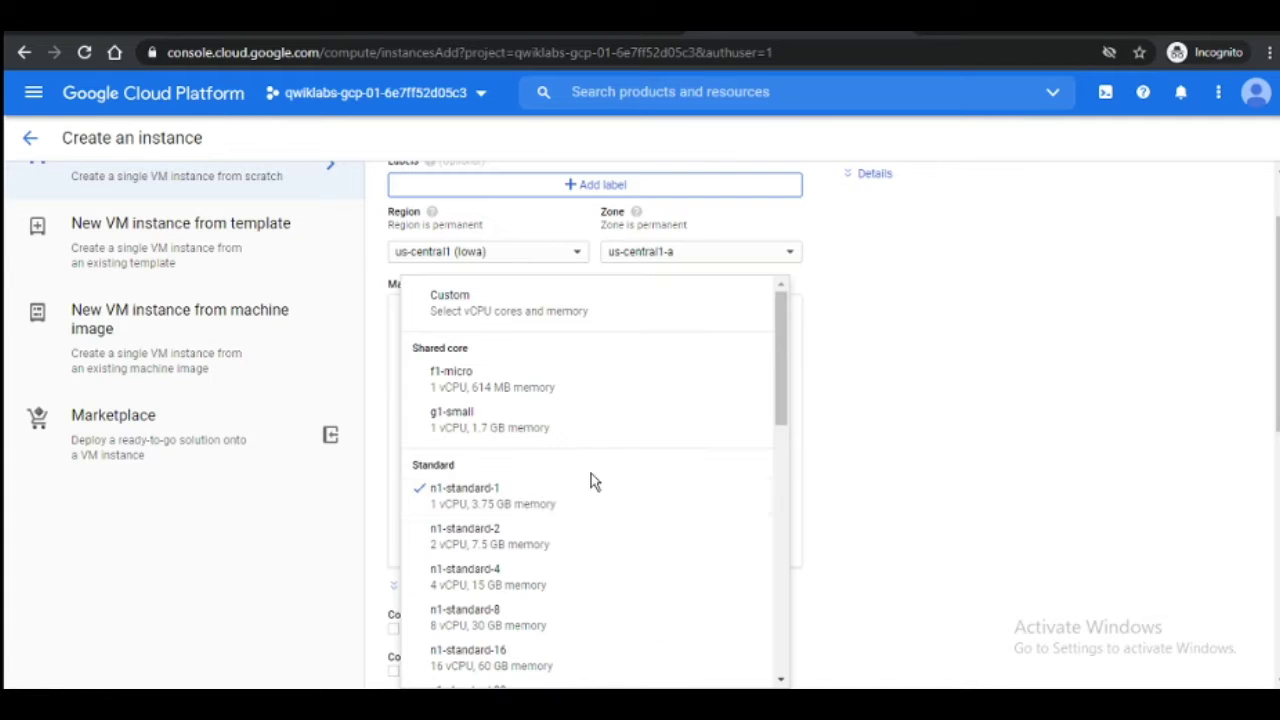
{"action": "left_click", "coordinate": [545, 530]}
{"action": "scroll", "coordinate": [437, 480], "scroll_direction": "down", "scroll_amount": 7}
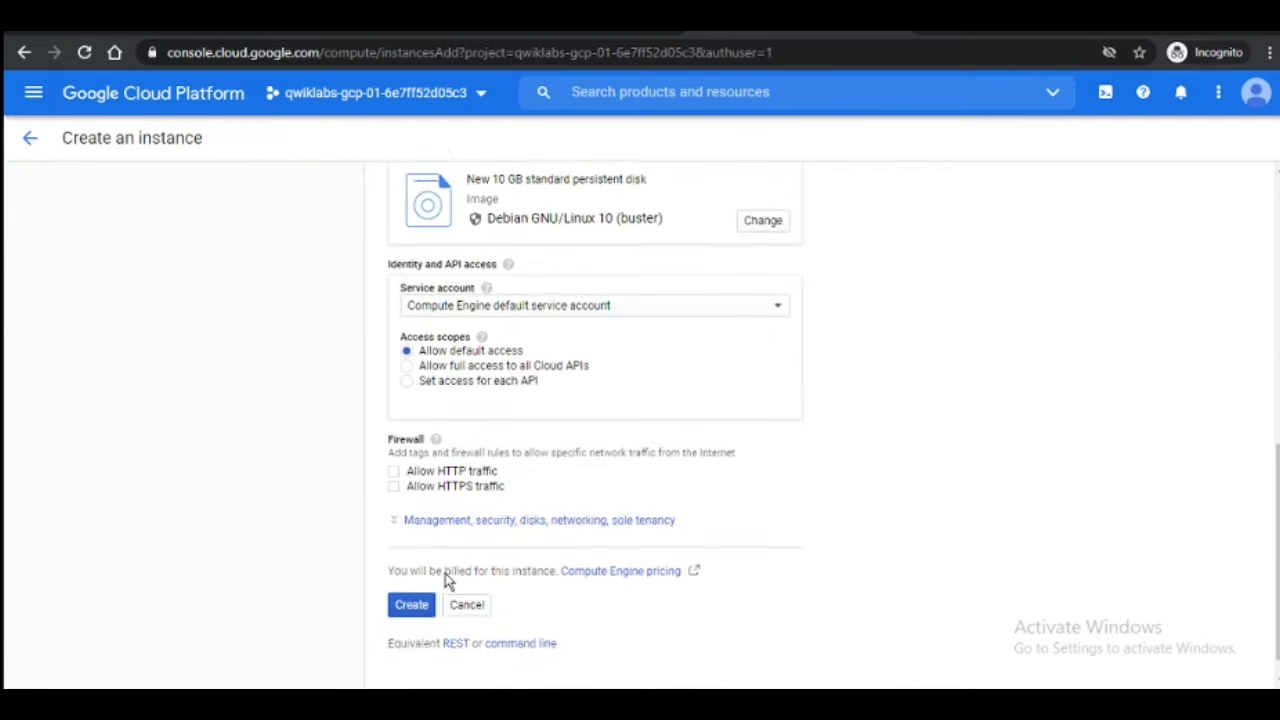
{"action": "left_click", "coordinate": [424, 593]}
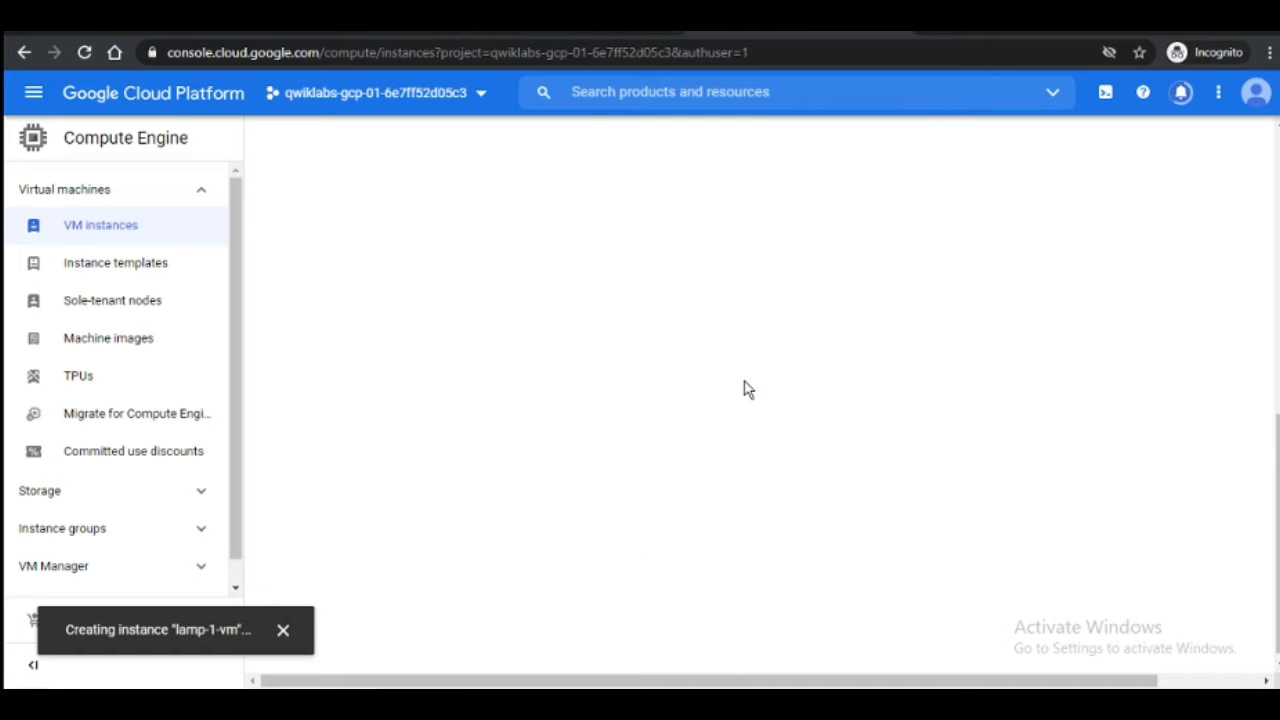
Step: Read ahead in the lab instructions on installing the Apache2 HTTP Server and creating a Monitoring workspace
{"action": "left_click", "coordinate": [575, 22]}
{"action": "scroll", "coordinate": [751, 364], "scroll_direction": "down", "scroll_amount": 4}
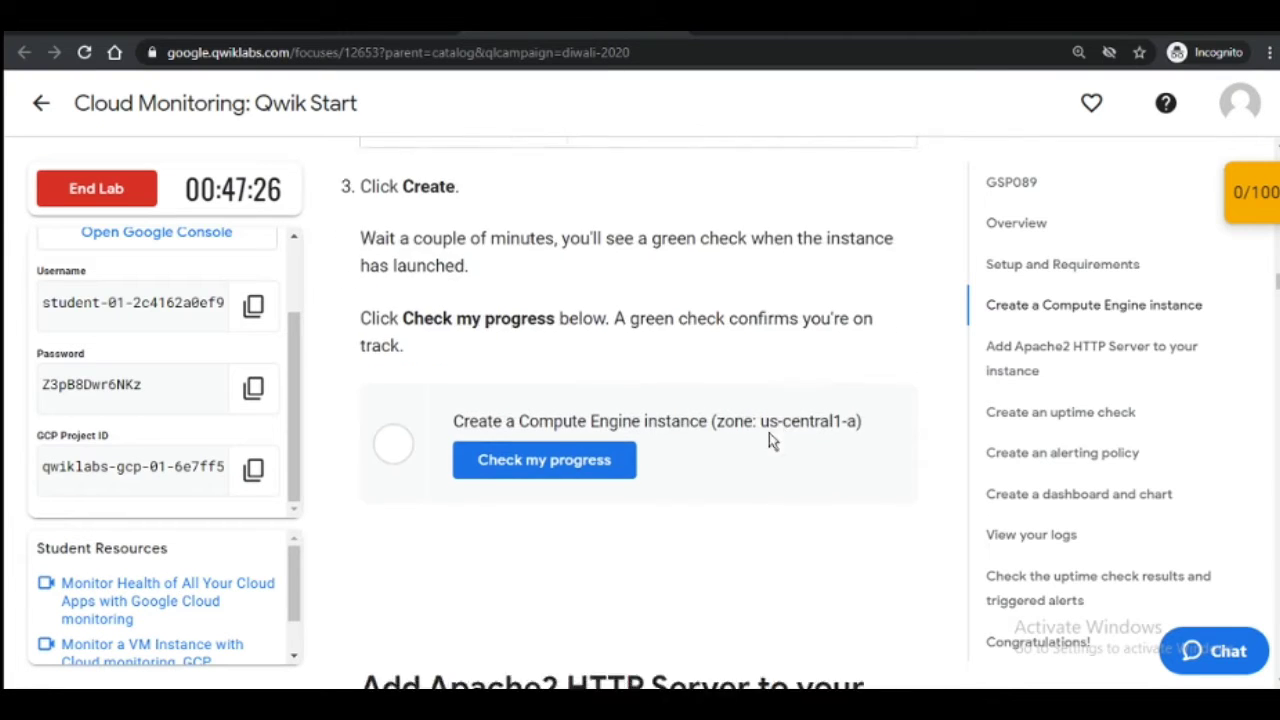
{"action": "scroll", "coordinate": [769, 433], "scroll_direction": "down", "scroll_amount": 7}
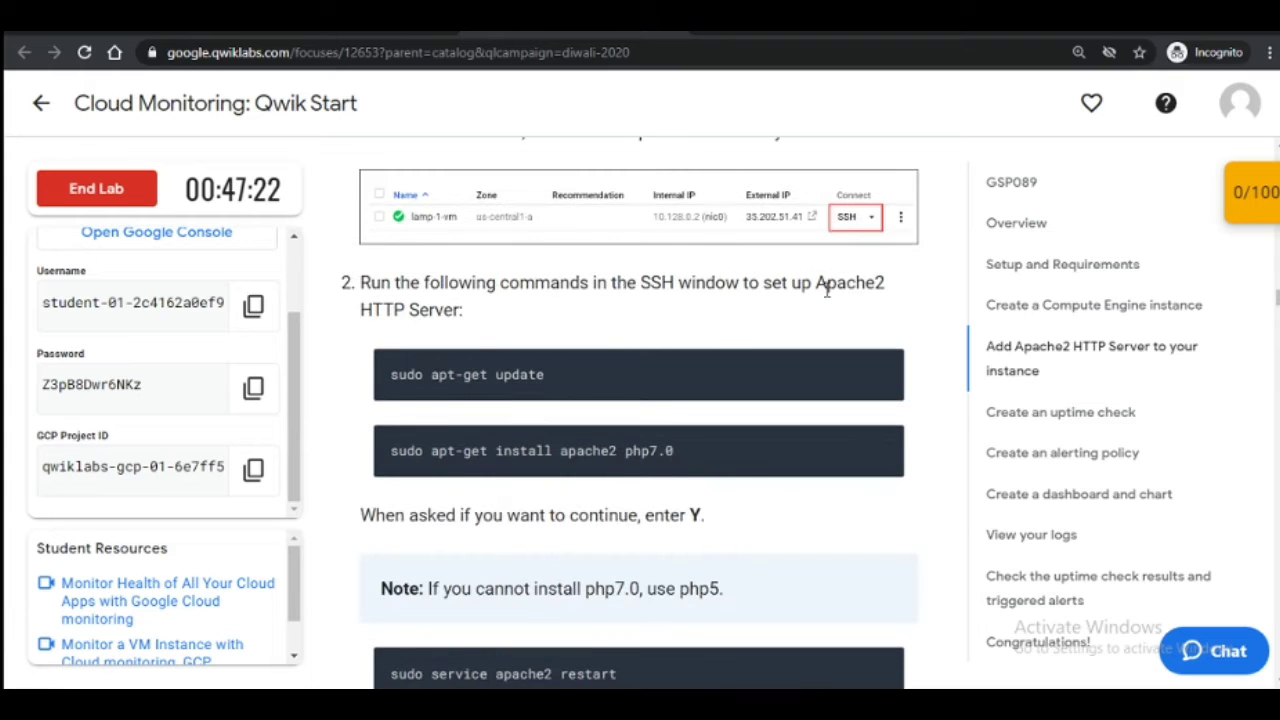
{"action": "scroll", "coordinate": [826, 290], "scroll_direction": "down", "scroll_amount": 7}
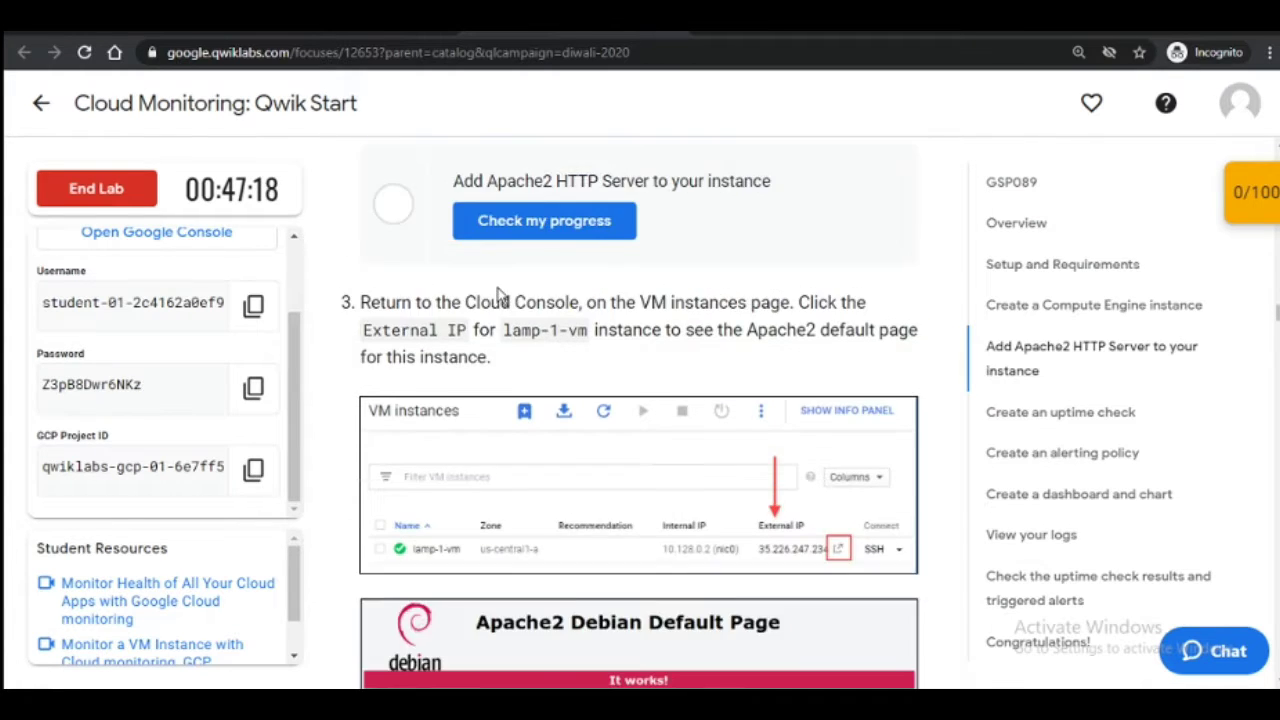
{"action": "scroll", "coordinate": [497, 292], "scroll_direction": "down", "scroll_amount": 10}
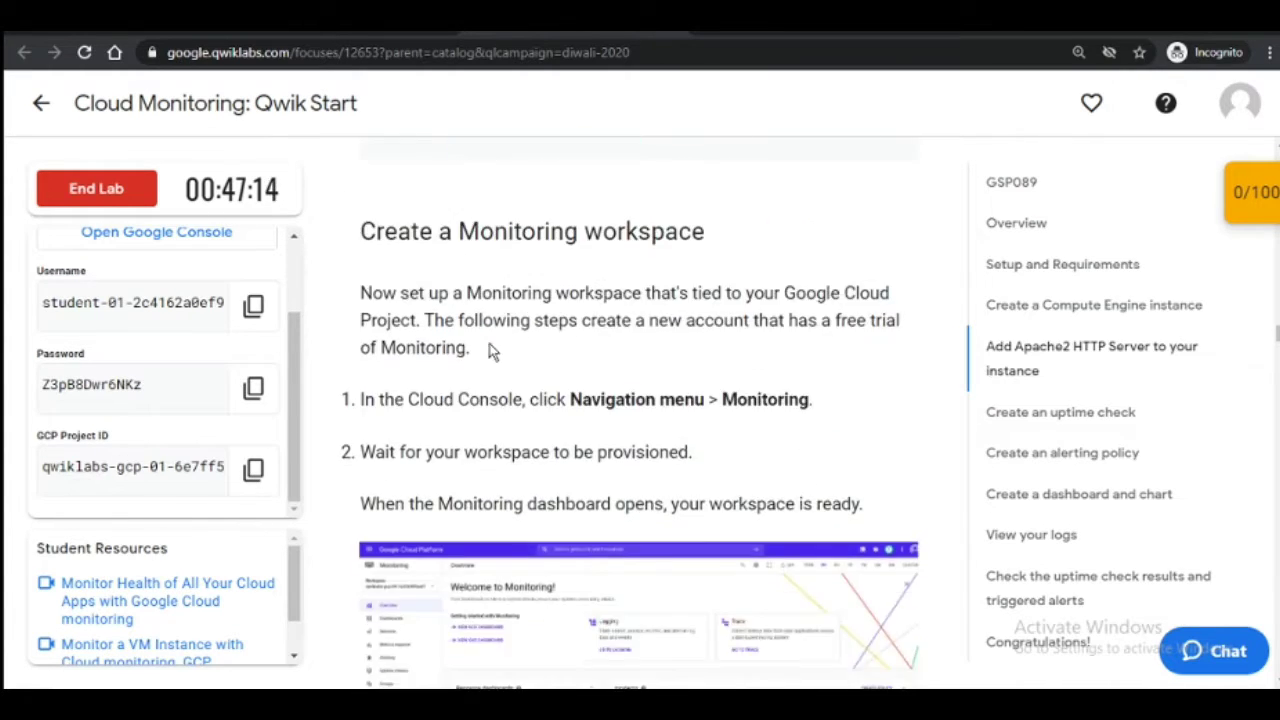
{"action": "scroll", "coordinate": [490, 350], "scroll_direction": "down", "scroll_amount": 5}
{"action": "scroll", "coordinate": [490, 350], "scroll_direction": "up", "scroll_amount": 9}
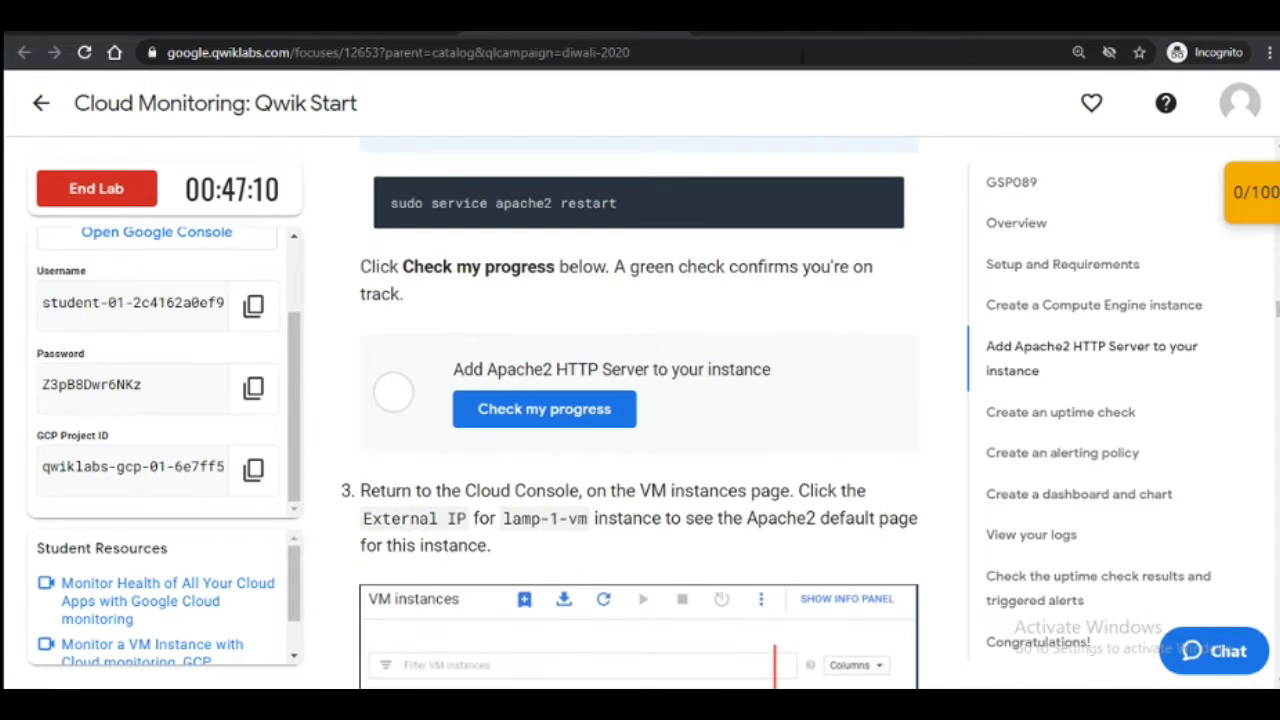
Step: Close the tutorial pane on the VM instances page and open an SSH session to lamp-1-vm
{"action": "left_click", "coordinate": [815, 26]}
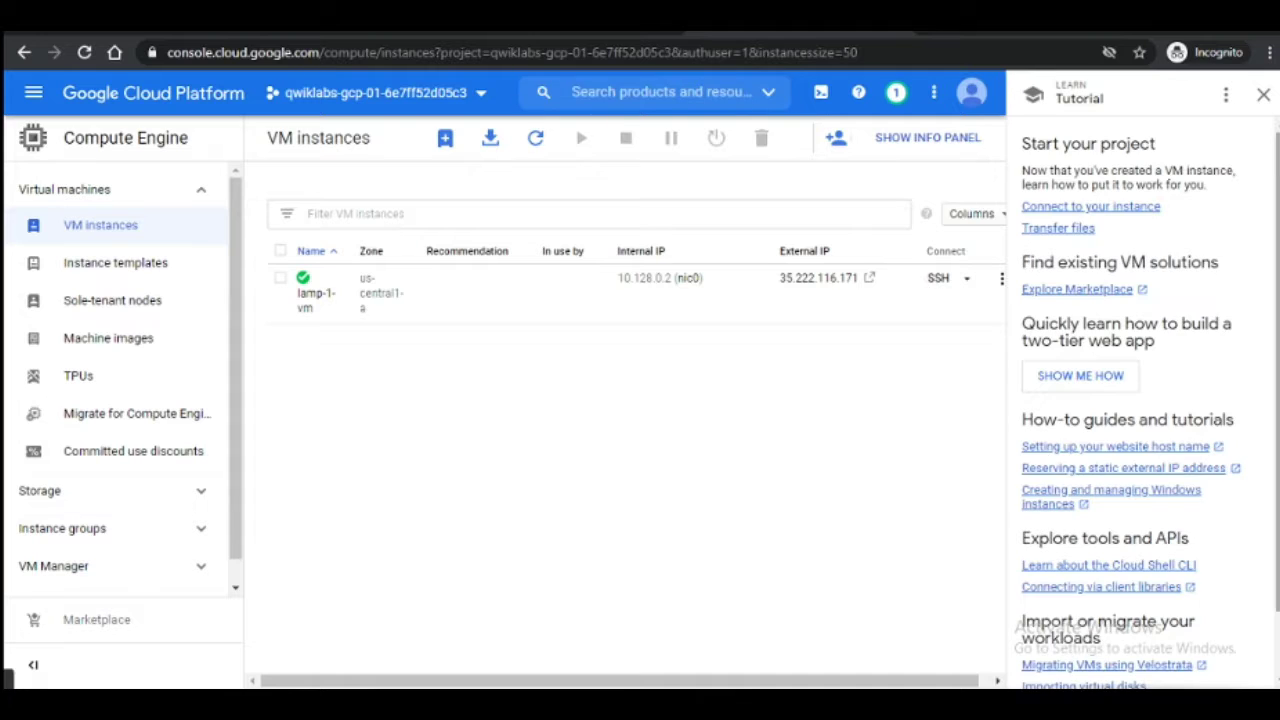
{"action": "left_click", "coordinate": [1263, 95]}
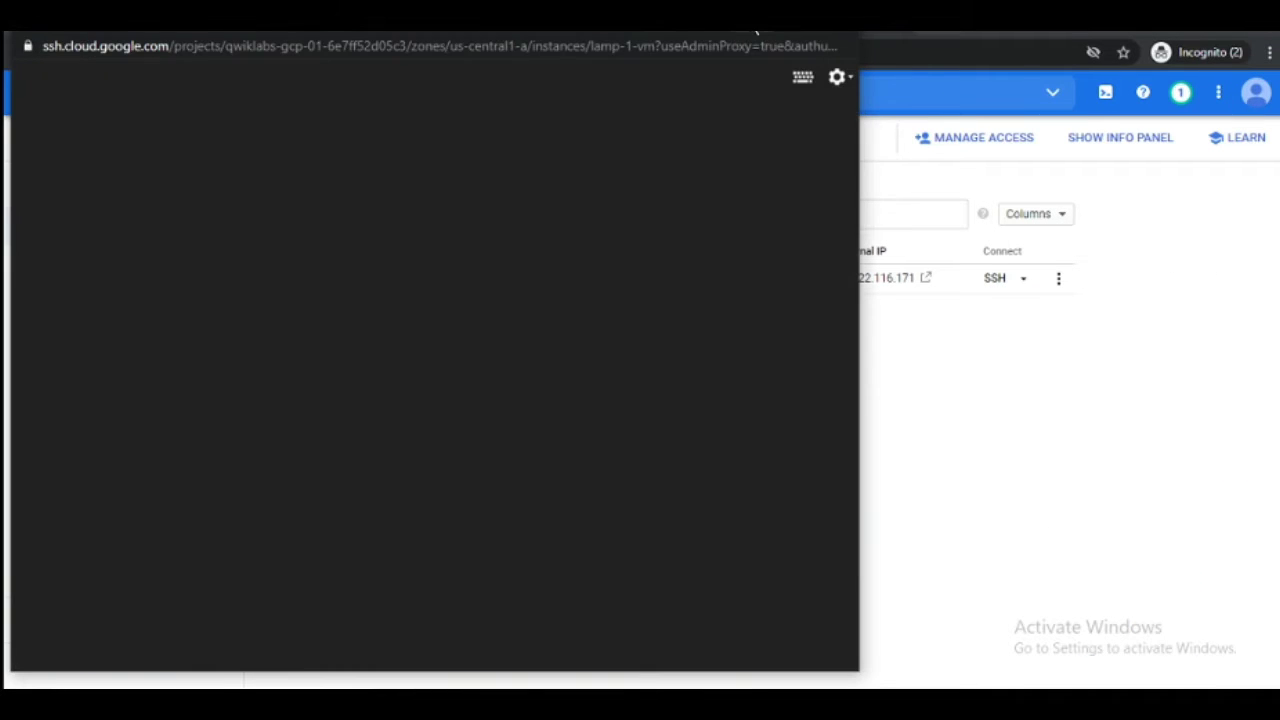
{"action": "left_click", "coordinate": [753, 16]}
Step: Check the lab progress for the task "Create a Compute Engine instance (zone: us-central1-a)"
{"action": "left_click", "coordinate": [600, 16]}
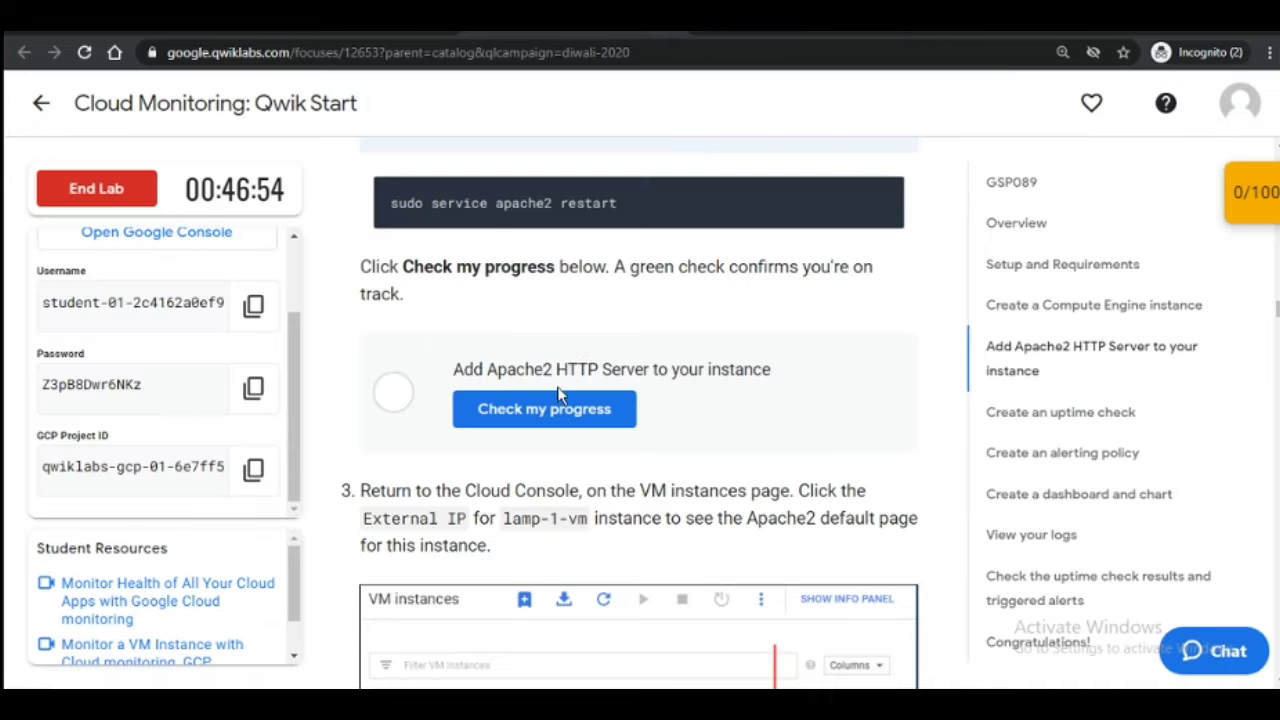
{"action": "scroll", "coordinate": [559, 395], "scroll_direction": "up", "scroll_amount": 20}
{"action": "scroll", "coordinate": [559, 392], "scroll_direction": "down", "scroll_amount": 10}
{"action": "left_click", "coordinate": [558, 454]}
Step: Find the Apache2 setup commands in the lab, bring up the lamp-1-vm SSH window and move it over the instructions
{"action": "scroll", "coordinate": [678, 452], "scroll_direction": "down", "scroll_amount": 2}
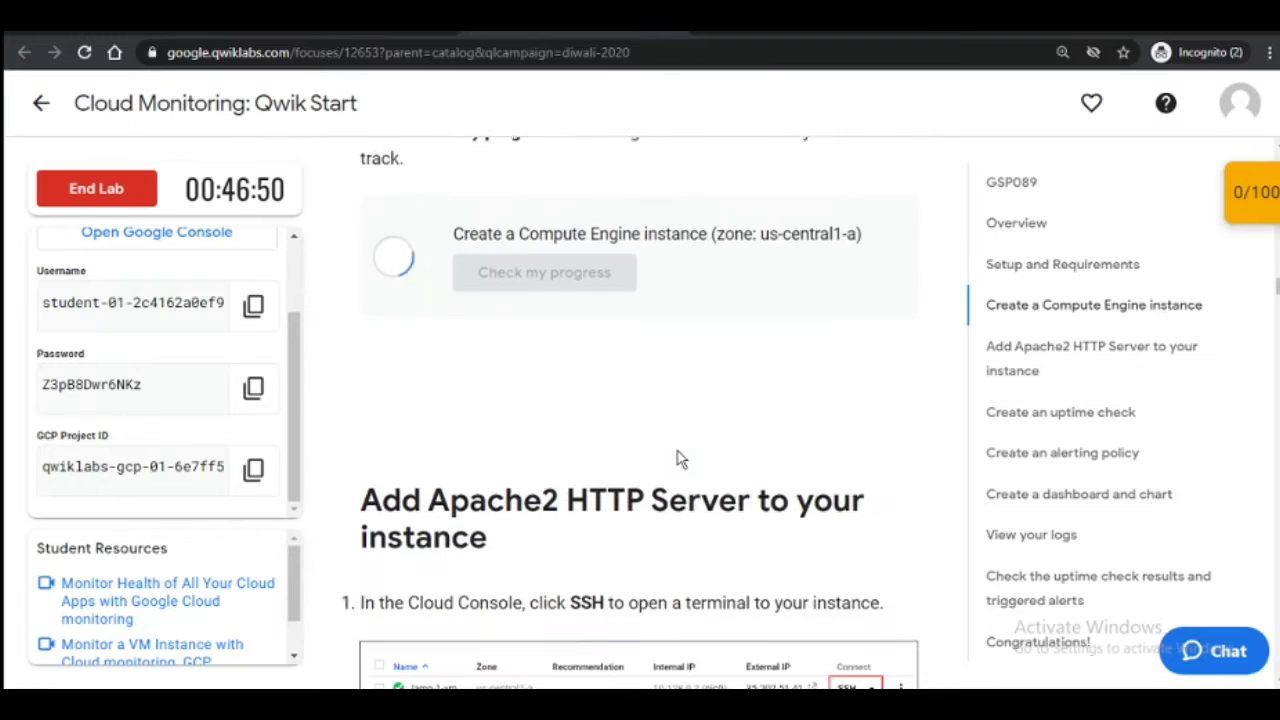
{"action": "scroll", "coordinate": [677, 459], "scroll_direction": "down", "scroll_amount": 4}
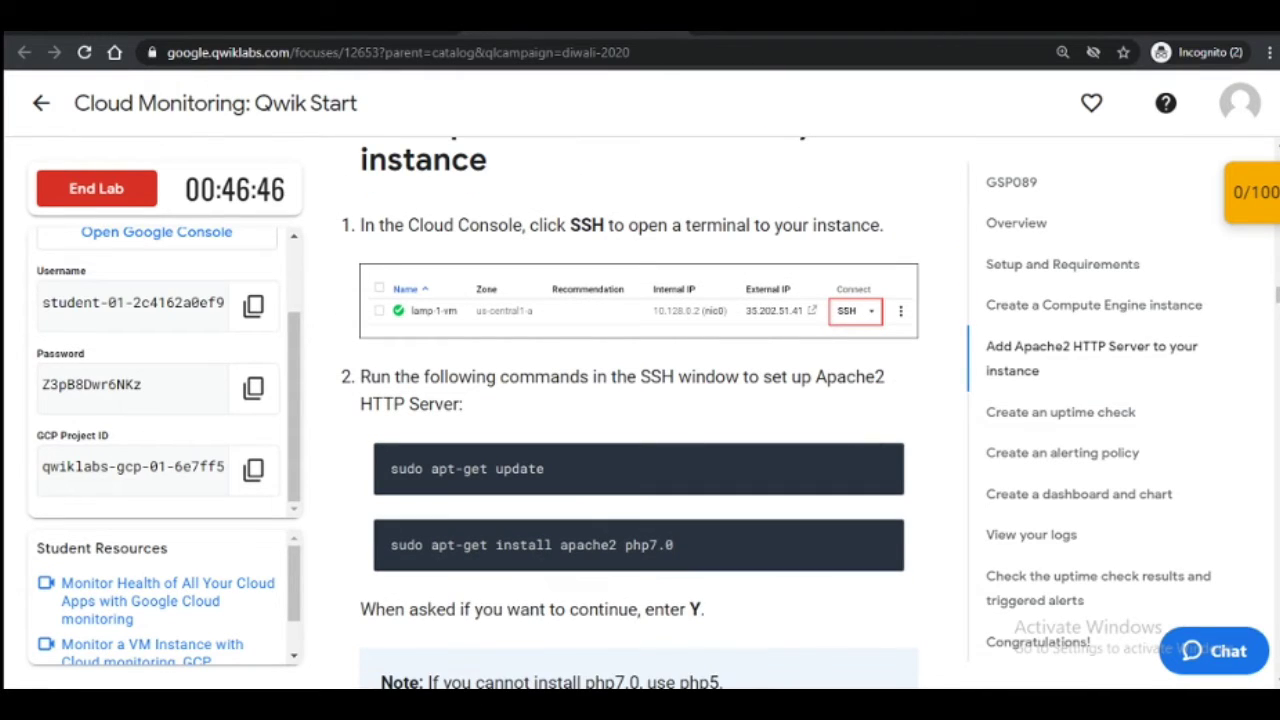
{"action": "left_click", "coordinate": [897, 660]}
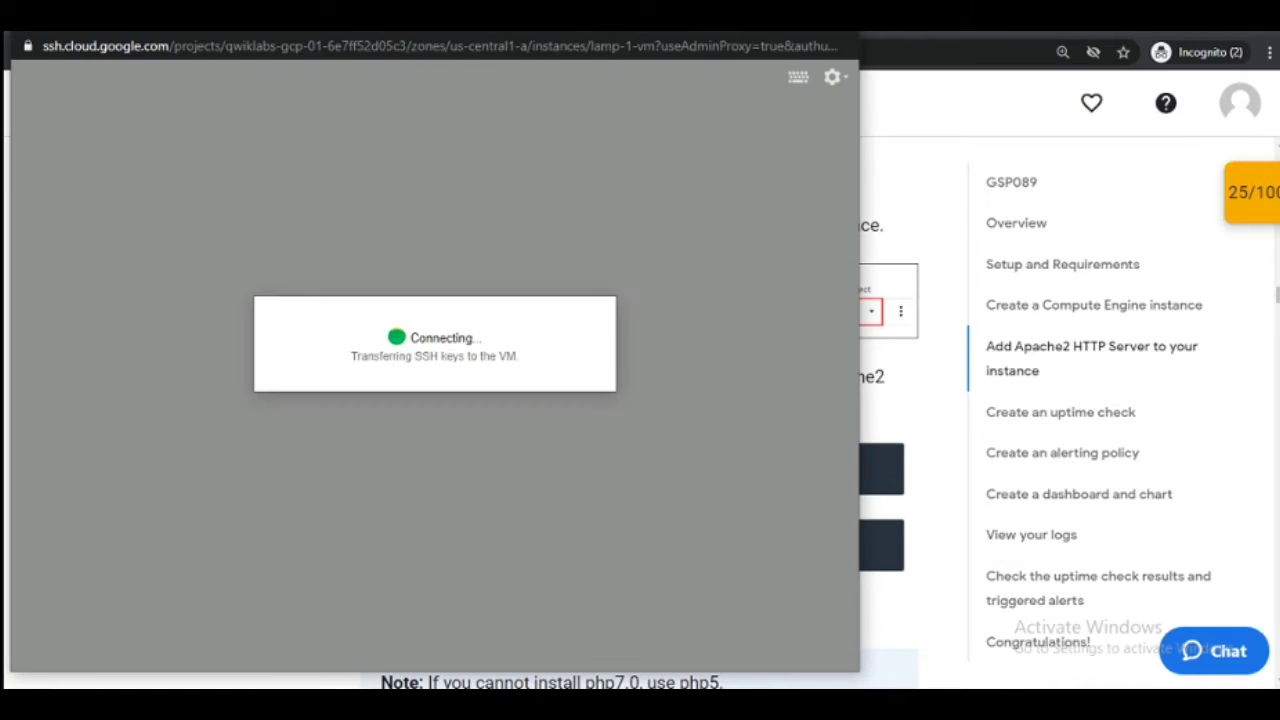
{"action": "left_click_drag", "start_coordinate": [597, 14], "coordinate": [857, 115]}
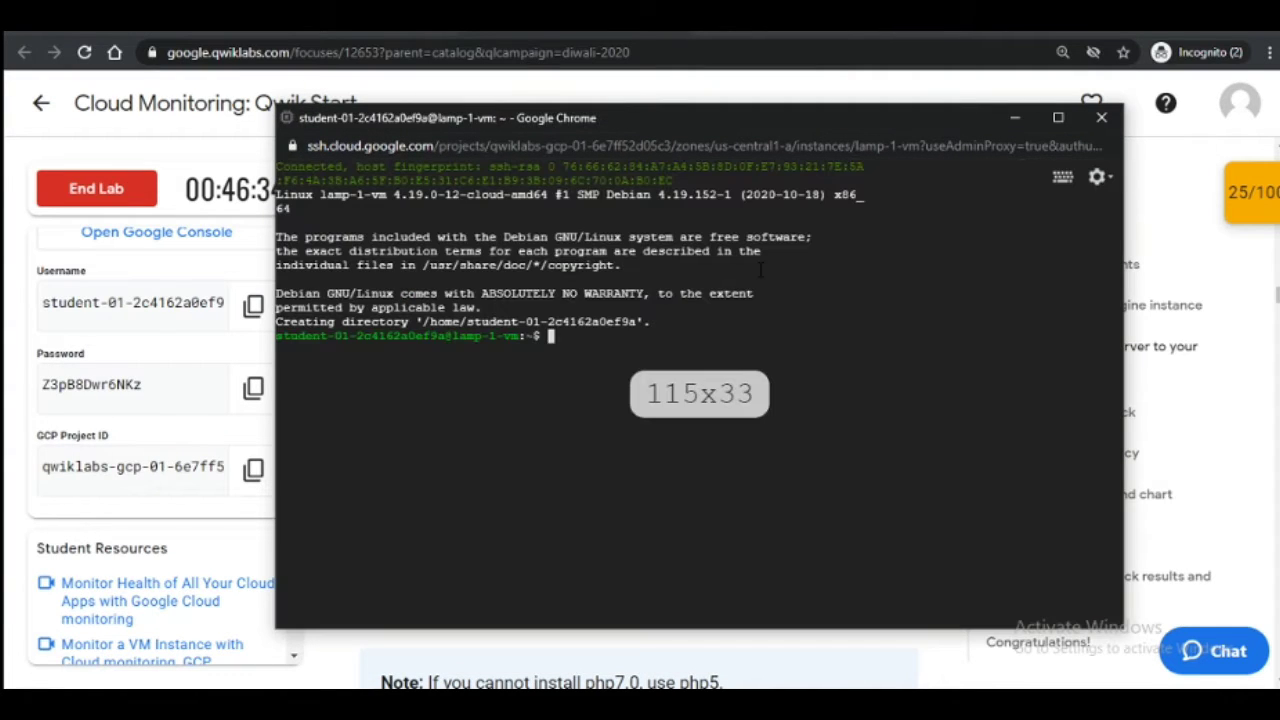
Step: Run sudo apt-get update in the lamp-1-vm SSH session and return to the lab's Apache2 instructions
{"action": "type", "text": "sudo apt-get update"}
{"action": "key", "text": "Return"}
{"action": "left_click", "coordinate": [1128, 384]}
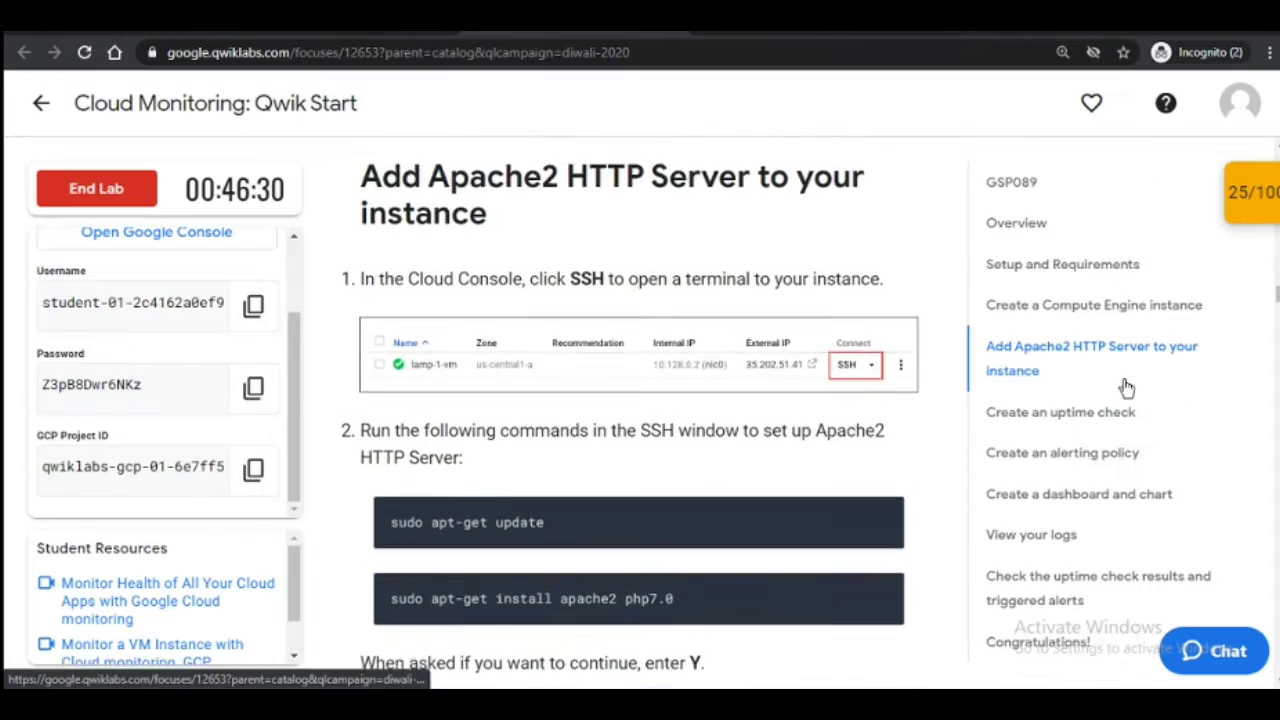
Step: Install Apache2 and PHP on lamp-1-vm with sudo apt-get install apache2 php7.0, answering Y to continue
{"action": "scroll", "coordinate": [890, 420], "scroll_direction": "down", "scroll_amount": 1}
{"action": "scroll", "coordinate": [836, 547], "scroll_direction": "down", "scroll_amount": 2}
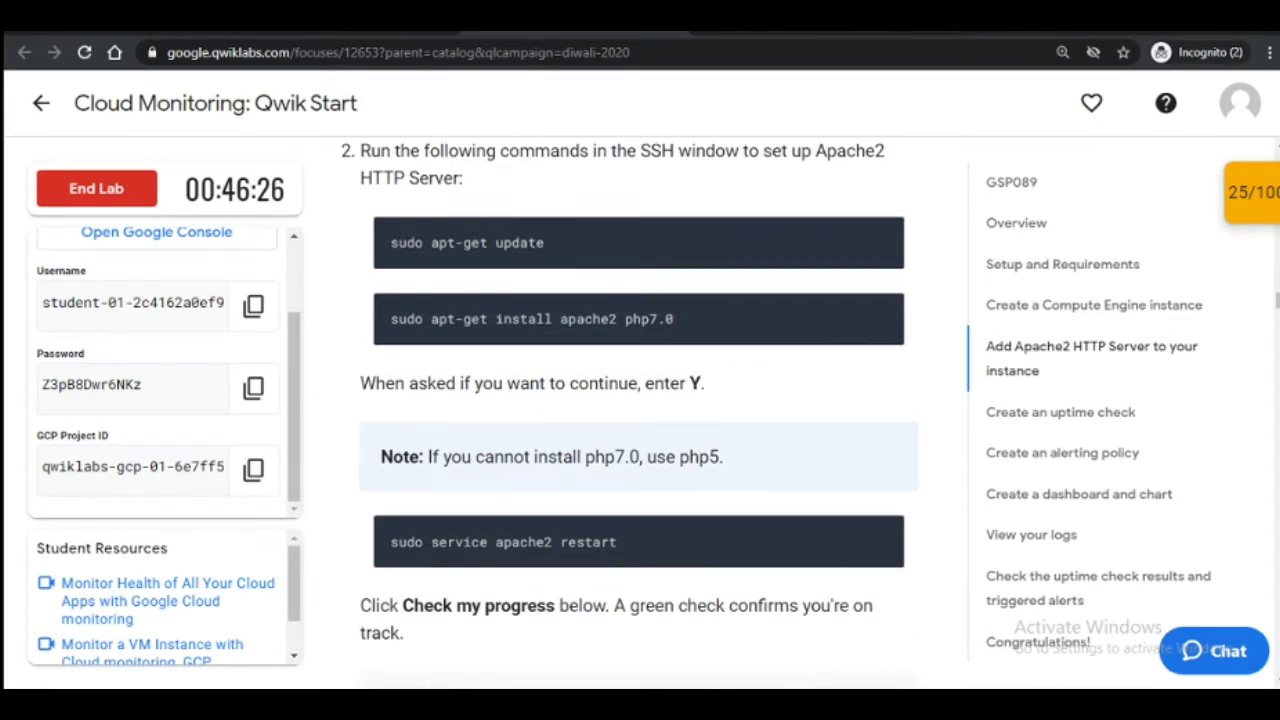
{"action": "mouse_move", "coordinate": [722, 705]}
{"action": "left_click", "coordinate": [885, 649]}
{"action": "key", "text": "ctrl+v"}
{"action": "key", "text": "Return"}
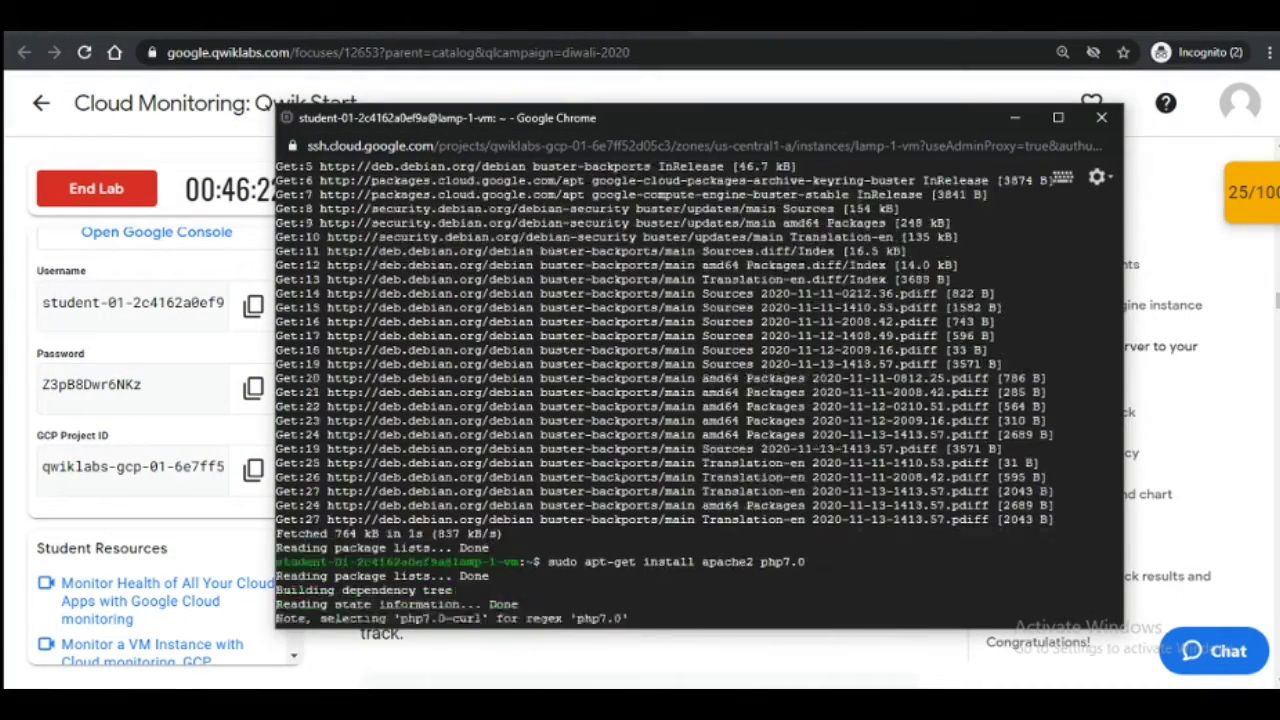
{"action": "type", "text": "Y"}
{"action": "key", "text": "Return"}
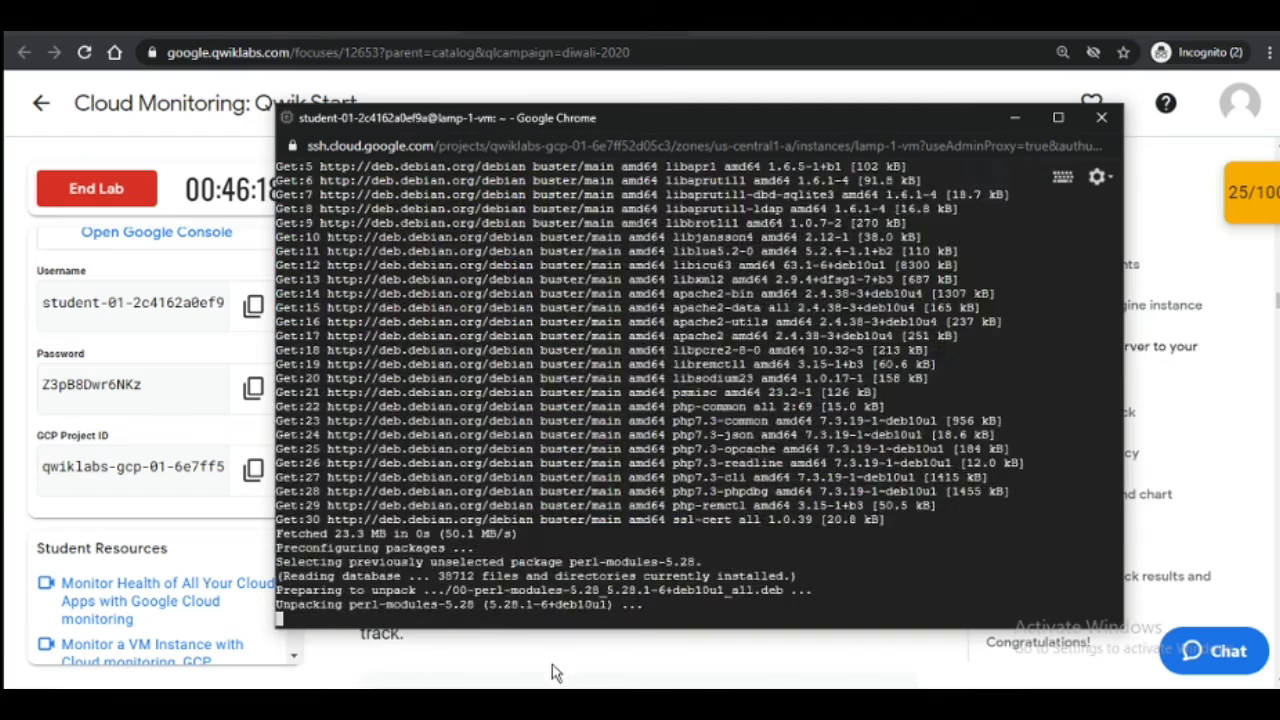
Step: Copy the Apache restart command from the lab and run sudo service apache2 restart on lamp-1-vm
{"action": "left_click", "coordinate": [552, 664]}
{"action": "scroll", "coordinate": [669, 390], "scroll_direction": "down", "scroll_amount": 1}
{"action": "scroll", "coordinate": [669, 390], "scroll_direction": "down", "scroll_amount": 1}
{"action": "left_click", "coordinate": [894, 364]}
{"action": "scroll", "coordinate": [868, 378], "scroll_direction": "down", "scroll_amount": 2}
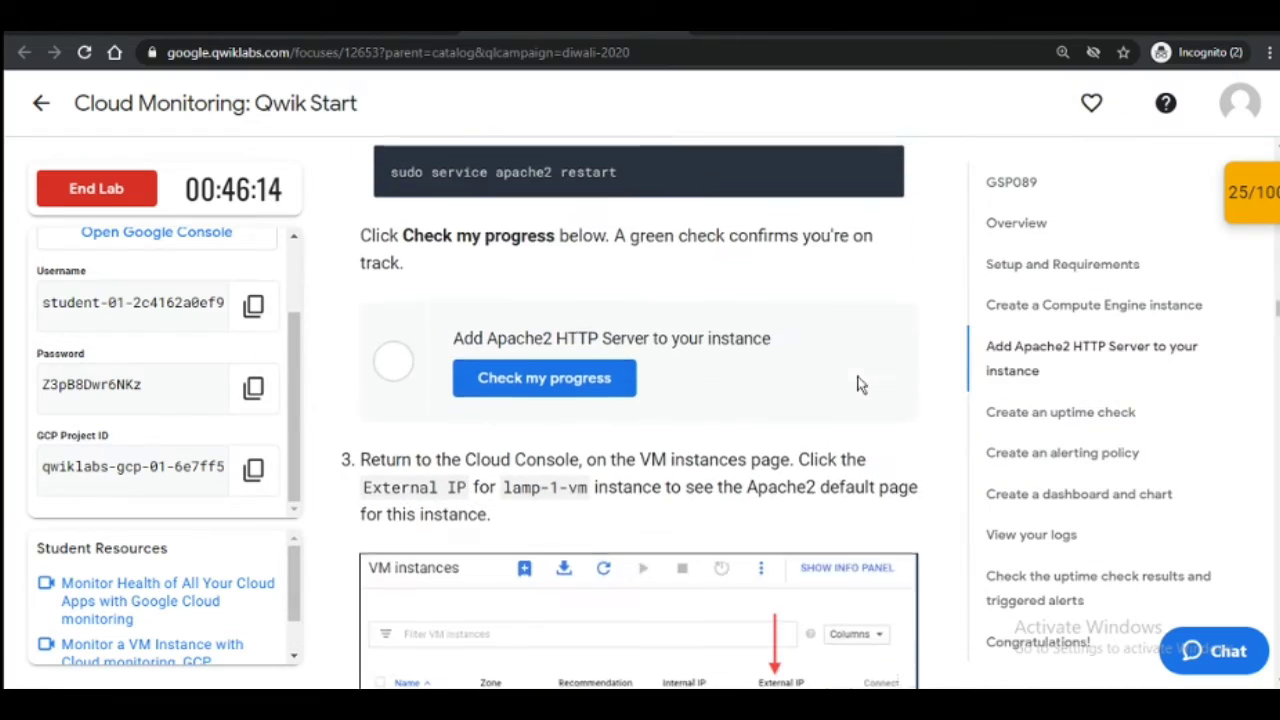
{"action": "mouse_move", "coordinate": [722, 705]}
{"action": "left_click", "coordinate": [865, 652]}
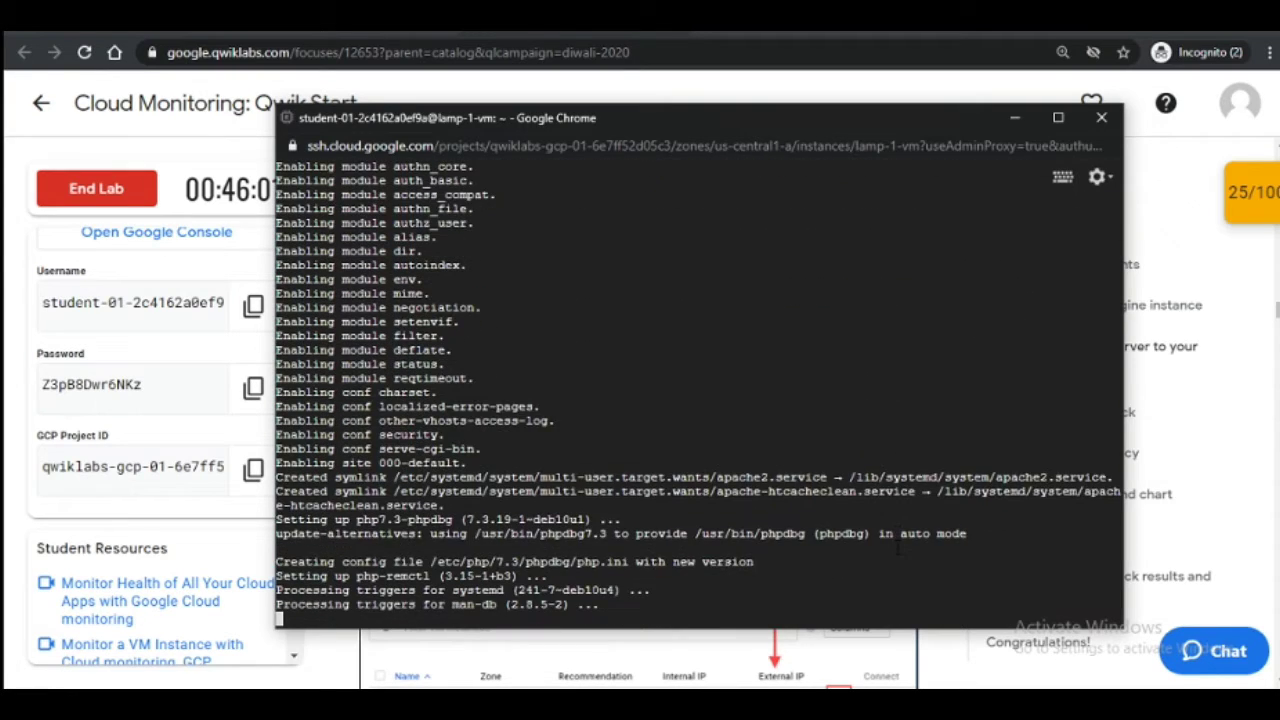
{"action": "key", "text": "ctrl+v"}
{"action": "key", "text": "Return"}
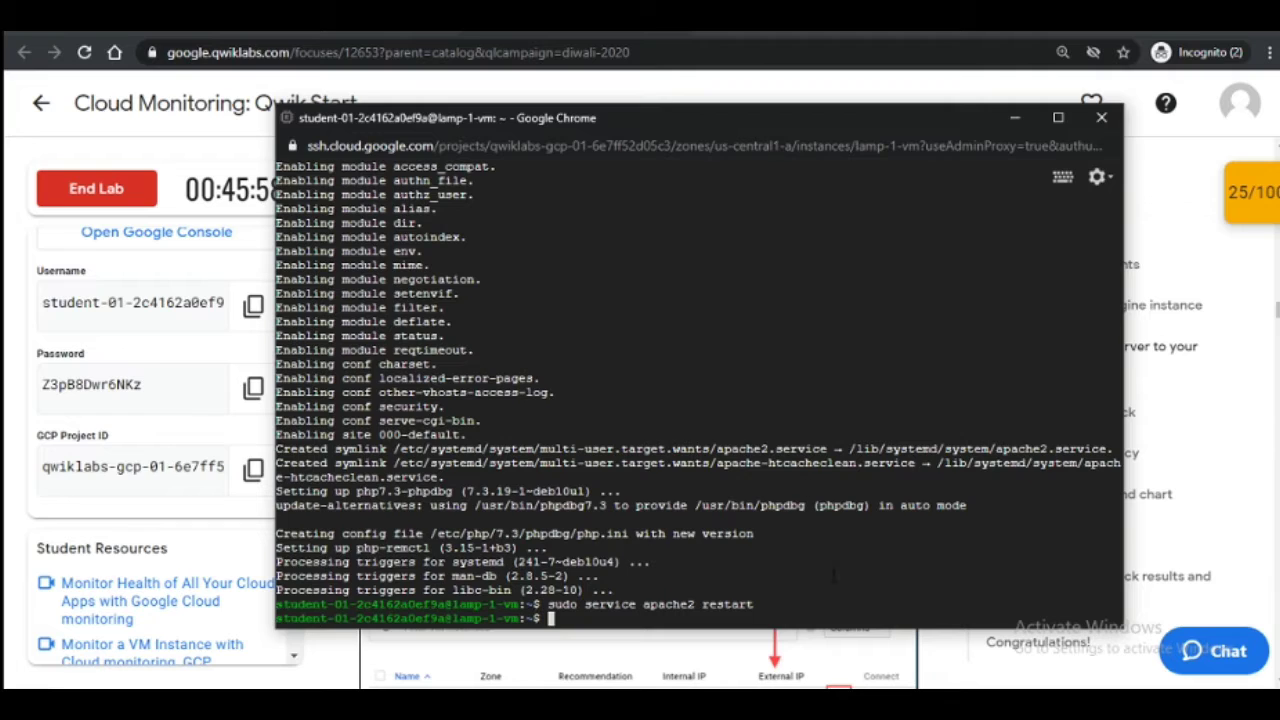
Step: Check the lab progress for the task "Add Apache2 HTTP Server to your instance"
{"action": "left_click", "coordinate": [876, 663]}
{"action": "left_click", "coordinate": [751, 590]}
{"action": "left_click", "coordinate": [595, 380]}
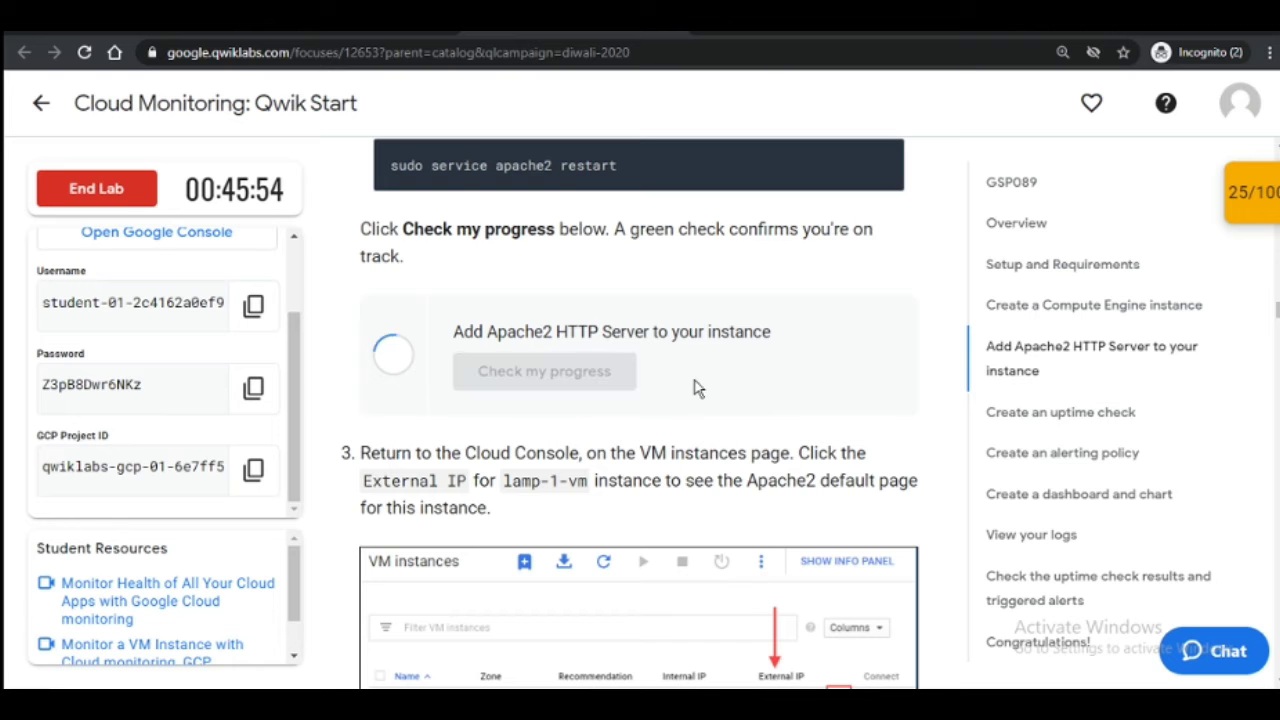
{"action": "scroll", "coordinate": [623, 381], "scroll_direction": "down", "scroll_amount": 1}
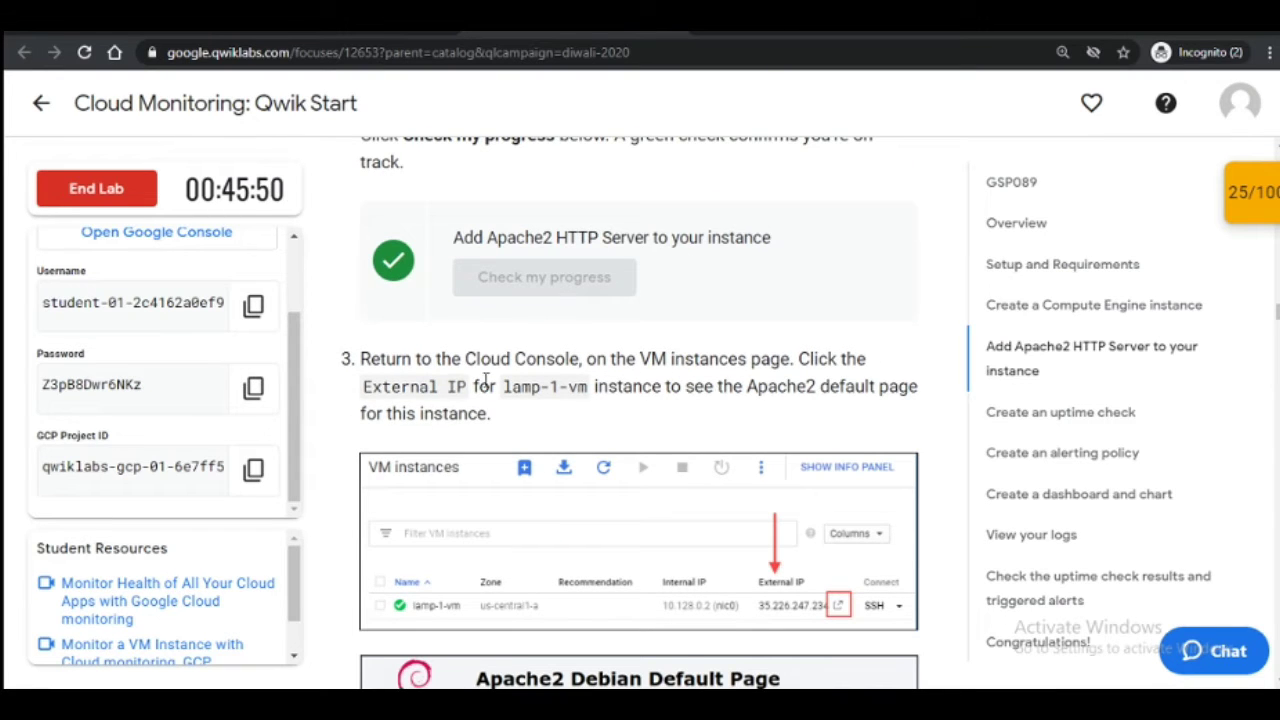
Step: Open the external IP of lamp-1-vm from the VM instances page to load the Apache2 default page
{"action": "scroll", "coordinate": [826, 412], "scroll_direction": "down", "scroll_amount": 2}
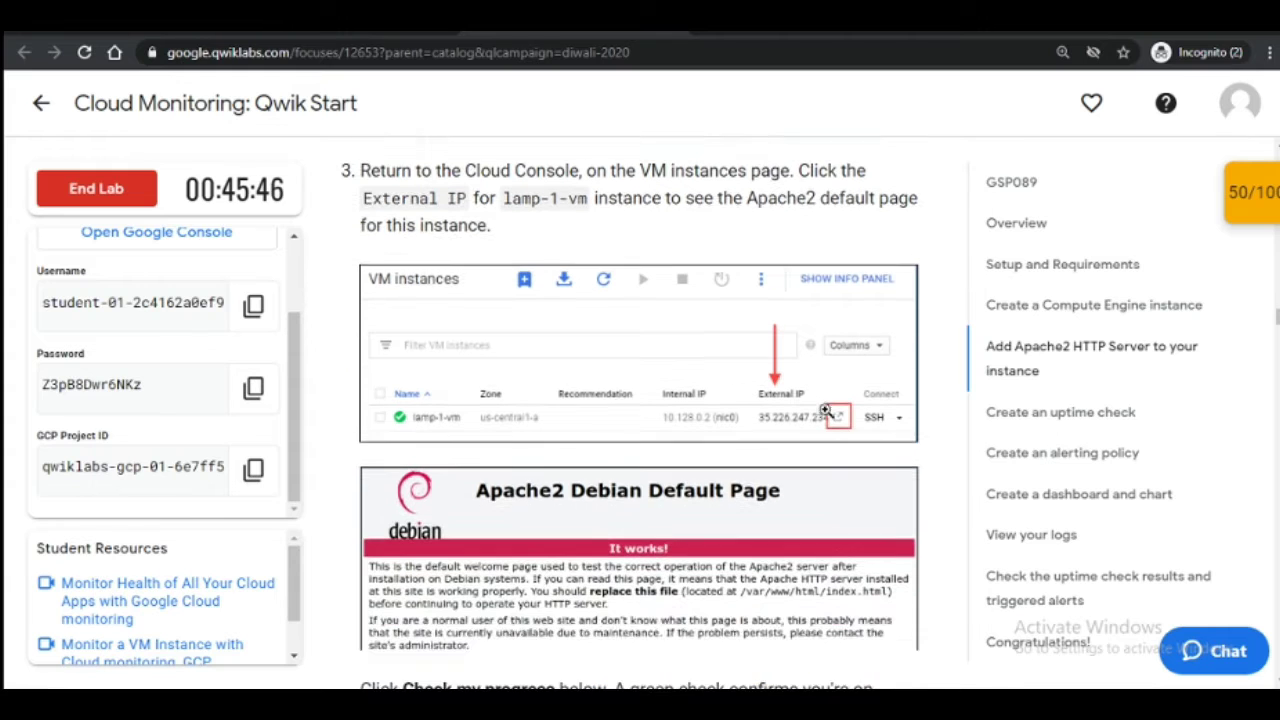
{"action": "left_click", "coordinate": [748, 24]}
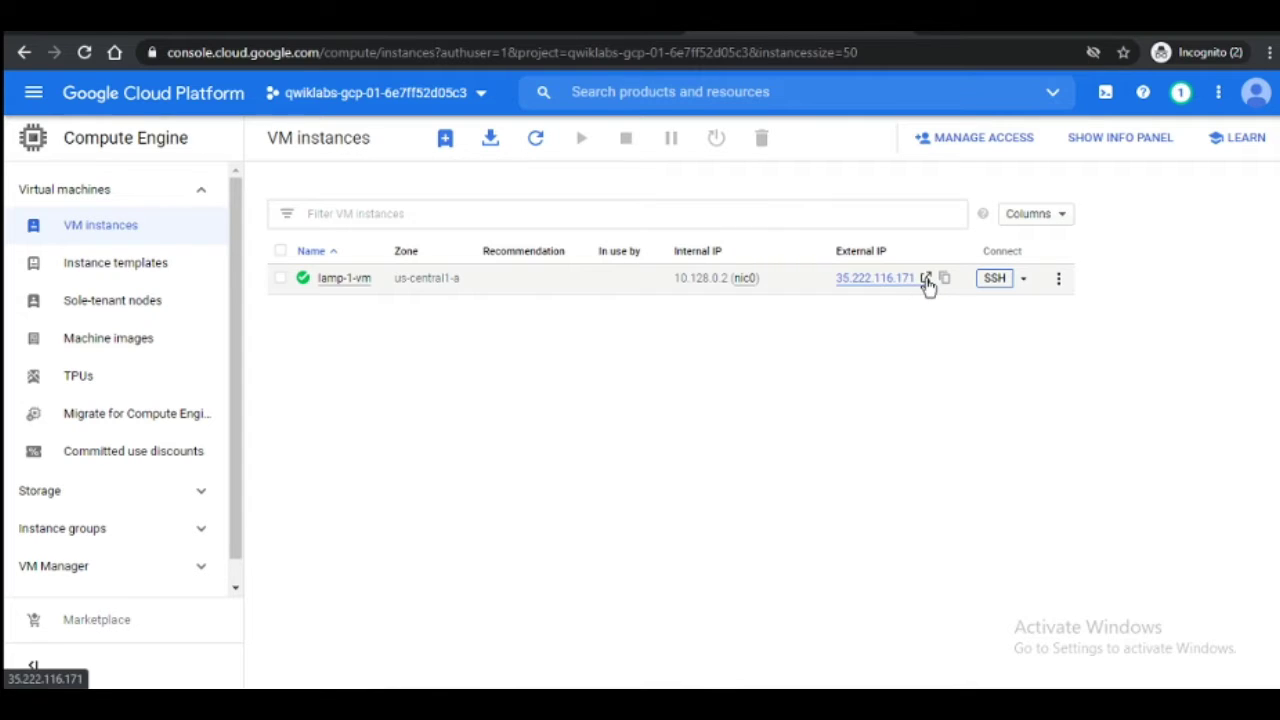
{"action": "left_click", "coordinate": [925, 281]}
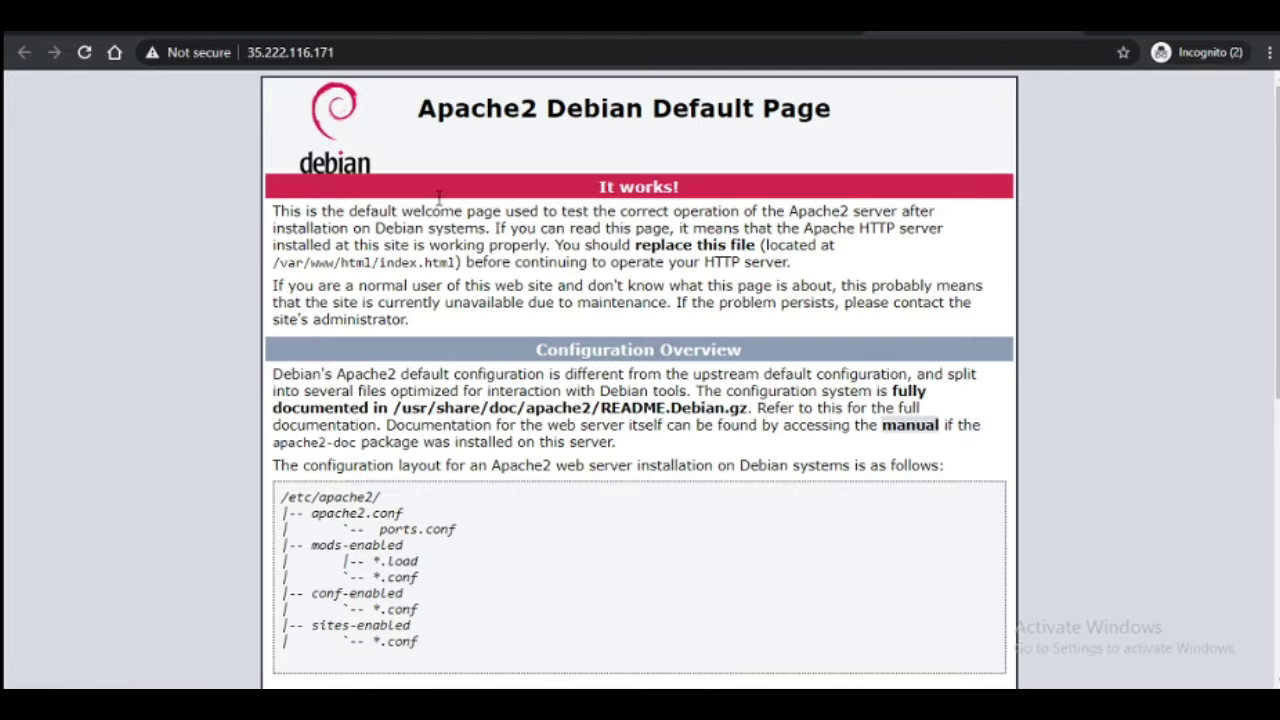
Step: Check the lab progress for the task "Get a success response over External IP of VM instance"
{"action": "left_click", "coordinate": [538, 24]}
{"action": "scroll", "coordinate": [694, 292], "scroll_direction": "down", "scroll_amount": 3}
{"action": "left_click", "coordinate": [570, 551]}
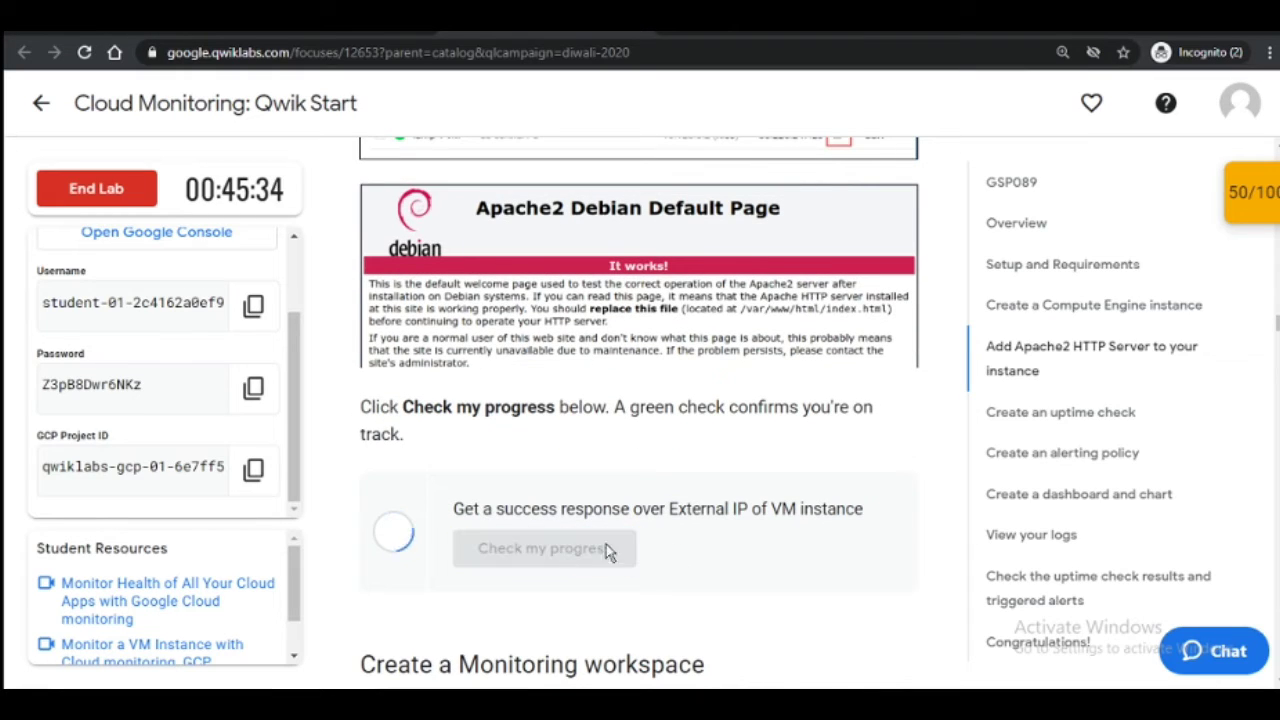
Step: Read the lab's Monitoring workspace instructions and open Monitoring in the Cloud Console to start provisioning the workspace
{"action": "scroll", "coordinate": [719, 545], "scroll_direction": "down", "scroll_amount": 4}
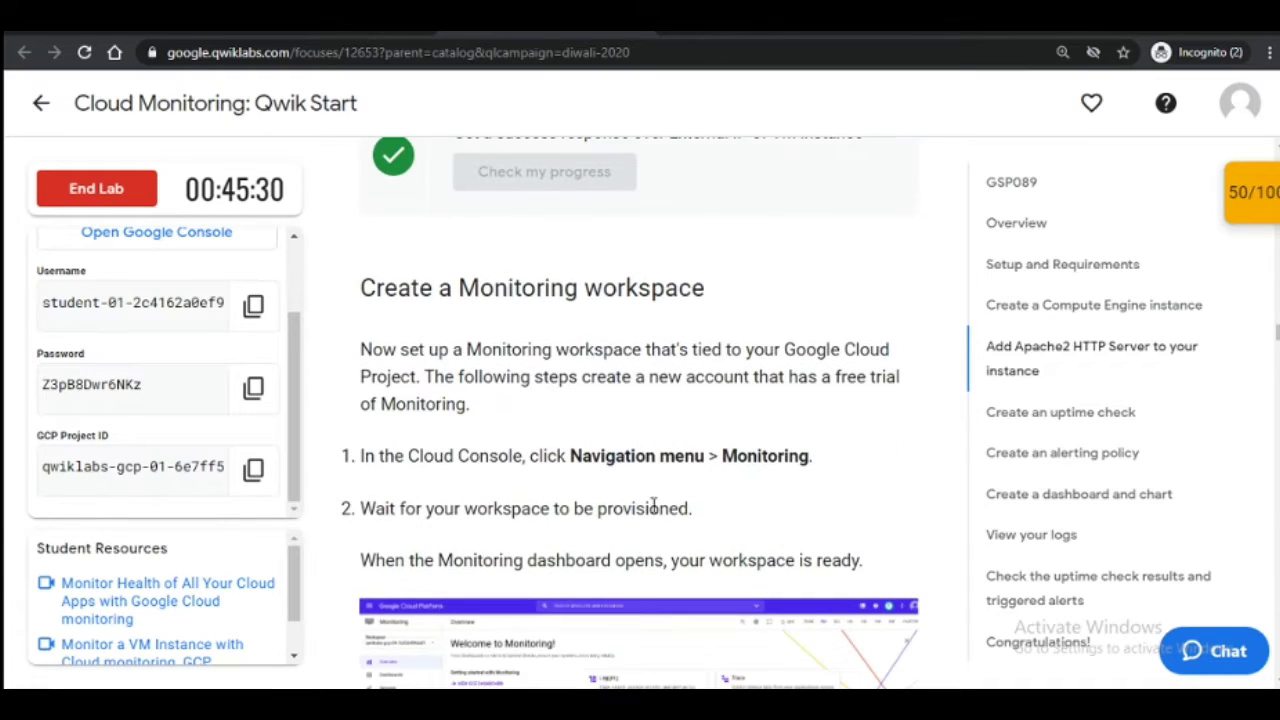
{"action": "scroll", "coordinate": [790, 458], "scroll_direction": "down", "scroll_amount": 1}
{"action": "left_click", "coordinate": [752, 24]}
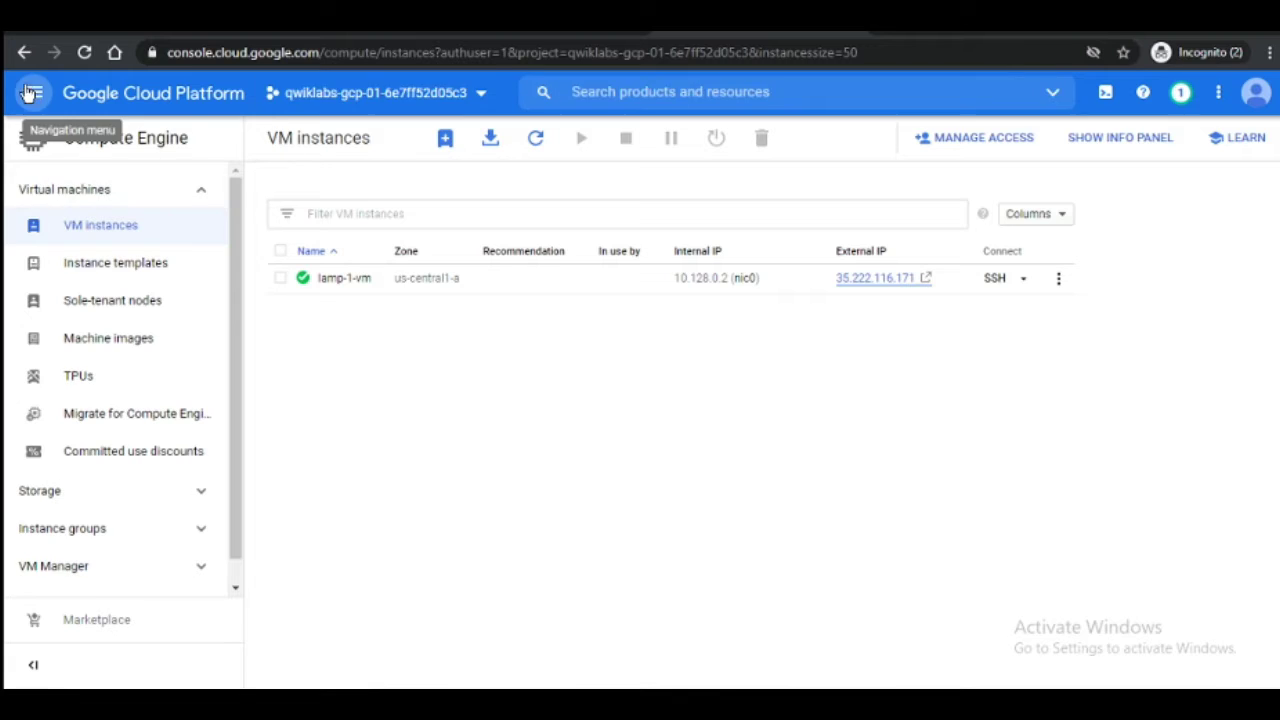
{"action": "left_click", "coordinate": [32, 95]}
{"action": "scroll", "coordinate": [154, 320], "scroll_direction": "down", "scroll_amount": 8}
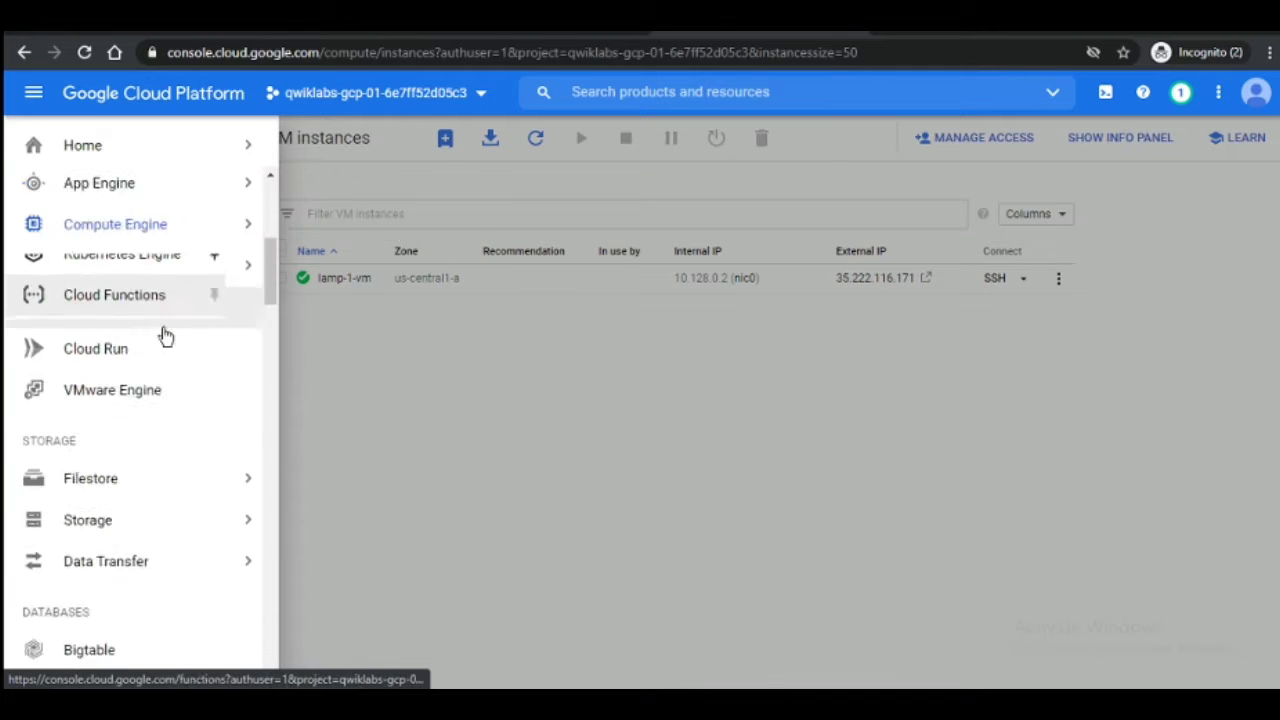
{"action": "scroll", "coordinate": [168, 338], "scroll_direction": "down", "scroll_amount": 6}
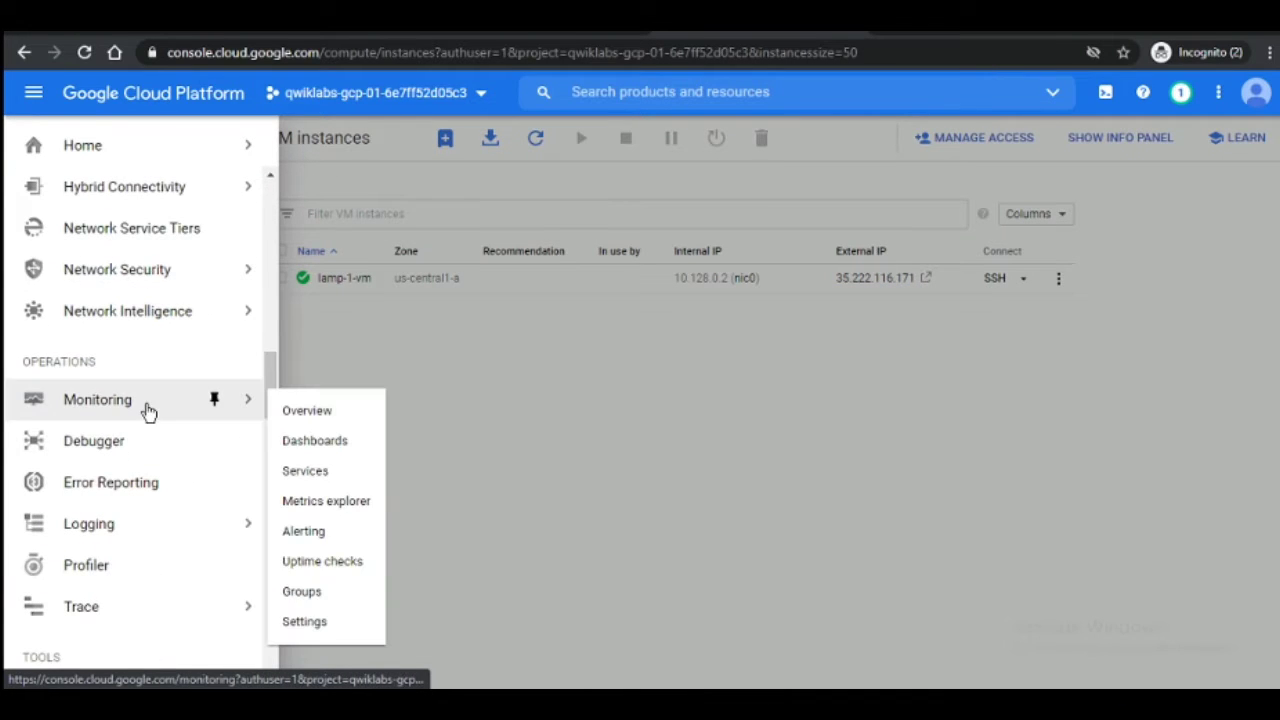
{"action": "left_click", "coordinate": [145, 410]}
Step: Read the lab instructions on installing the Monitoring and Logging agents while the workspace is being provisioned
{"action": "left_click", "coordinate": [540, 24]}
{"action": "scroll", "coordinate": [712, 326], "scroll_direction": "down", "scroll_amount": 1}
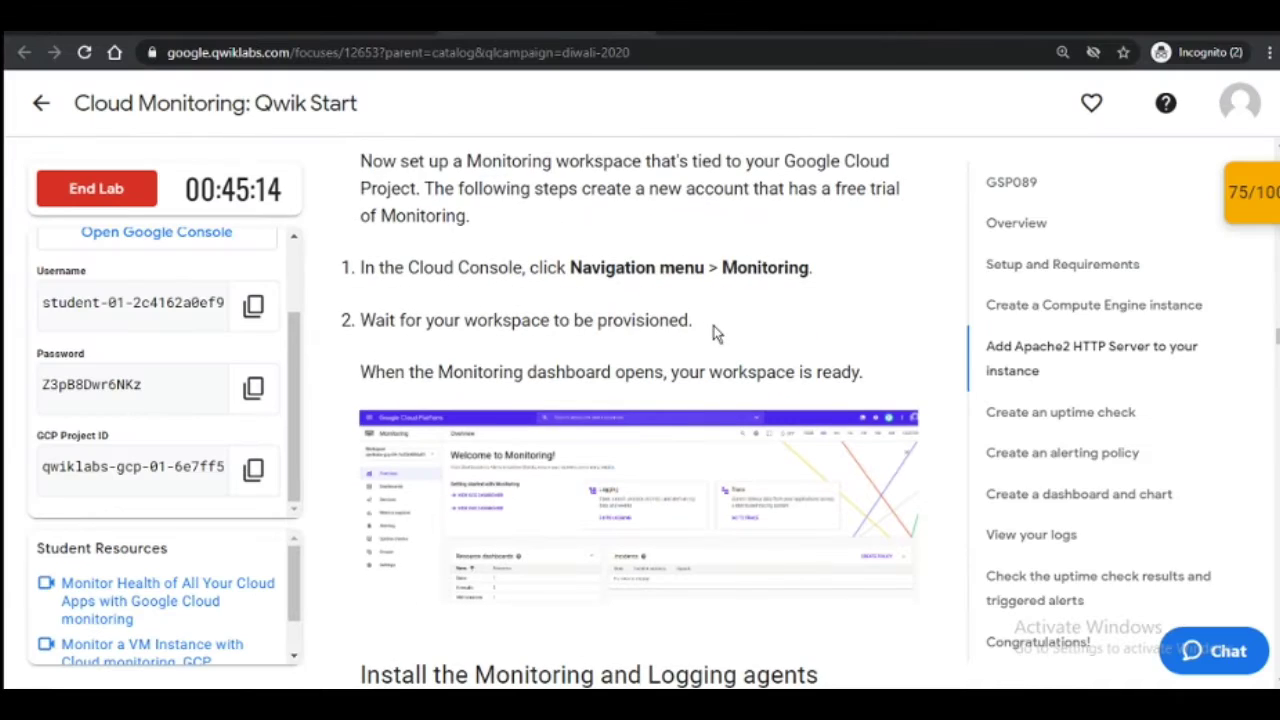
{"action": "scroll", "coordinate": [716, 333], "scroll_direction": "down", "scroll_amount": 2}
{"action": "scroll", "coordinate": [677, 371], "scroll_direction": "down", "scroll_amount": 8}
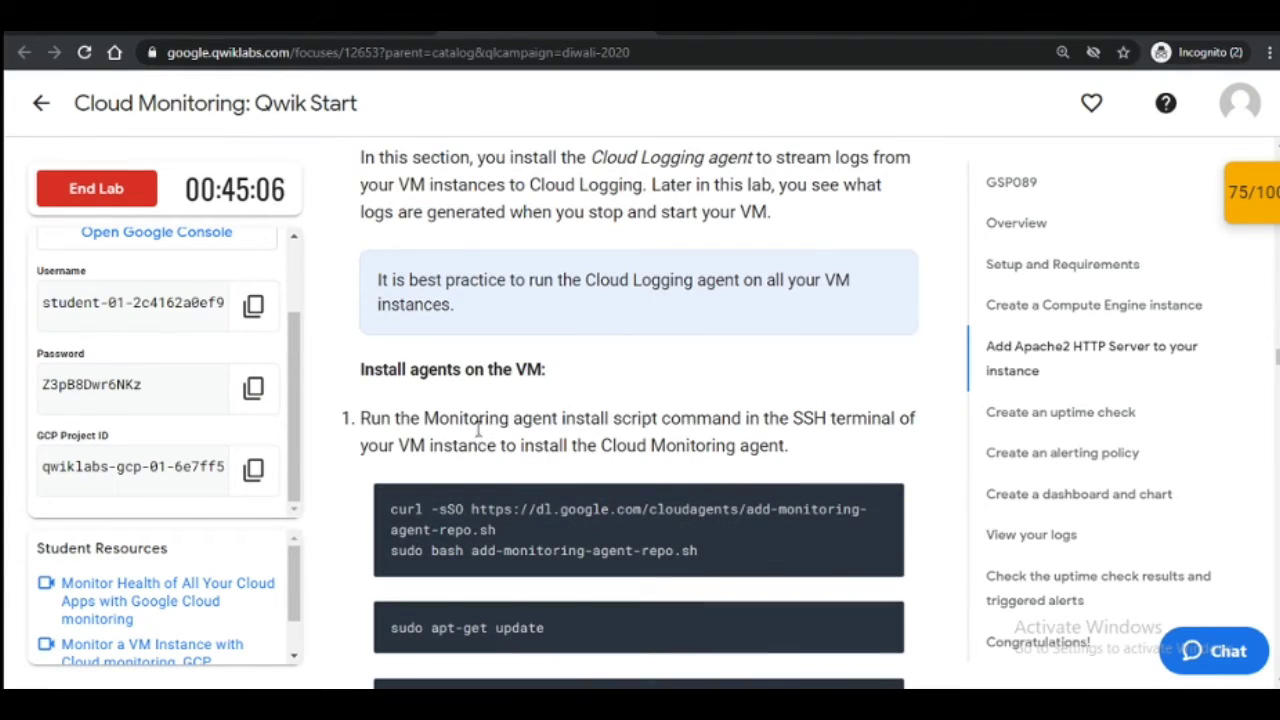
{"action": "scroll", "coordinate": [478, 428], "scroll_direction": "up", "scroll_amount": 1}
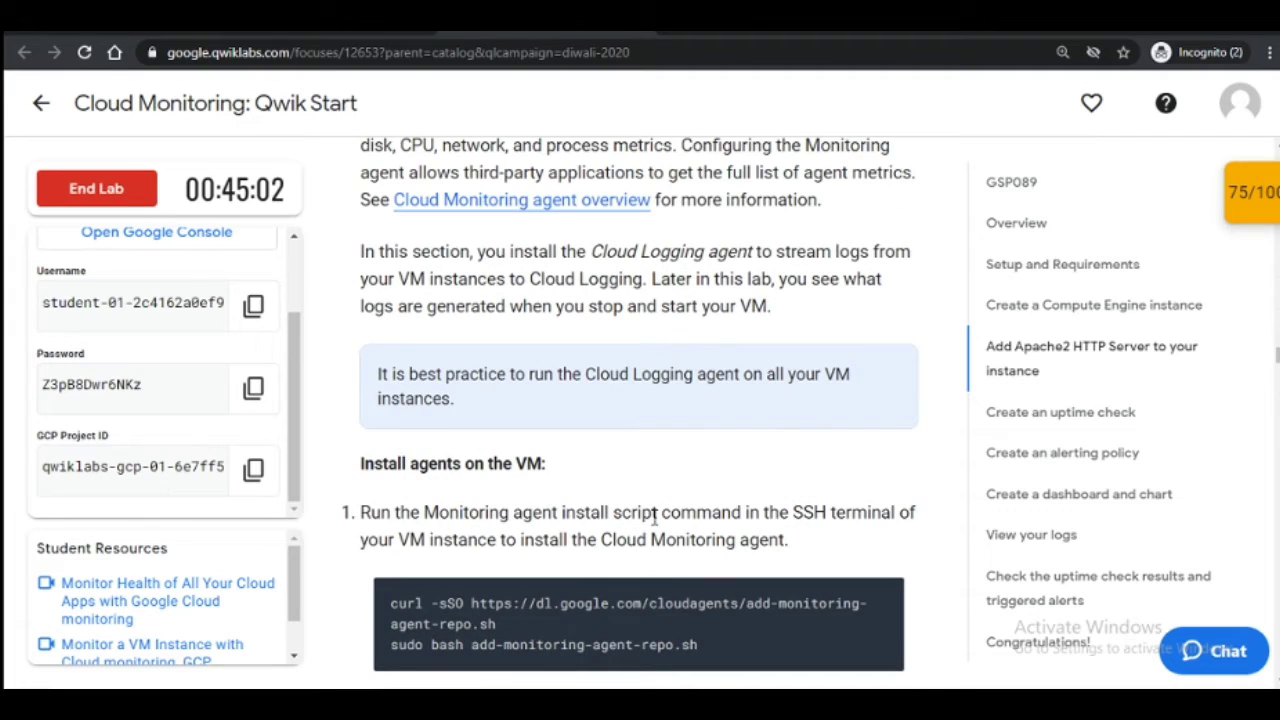
{"action": "scroll", "coordinate": [450, 570], "scroll_direction": "down", "scroll_amount": 2}
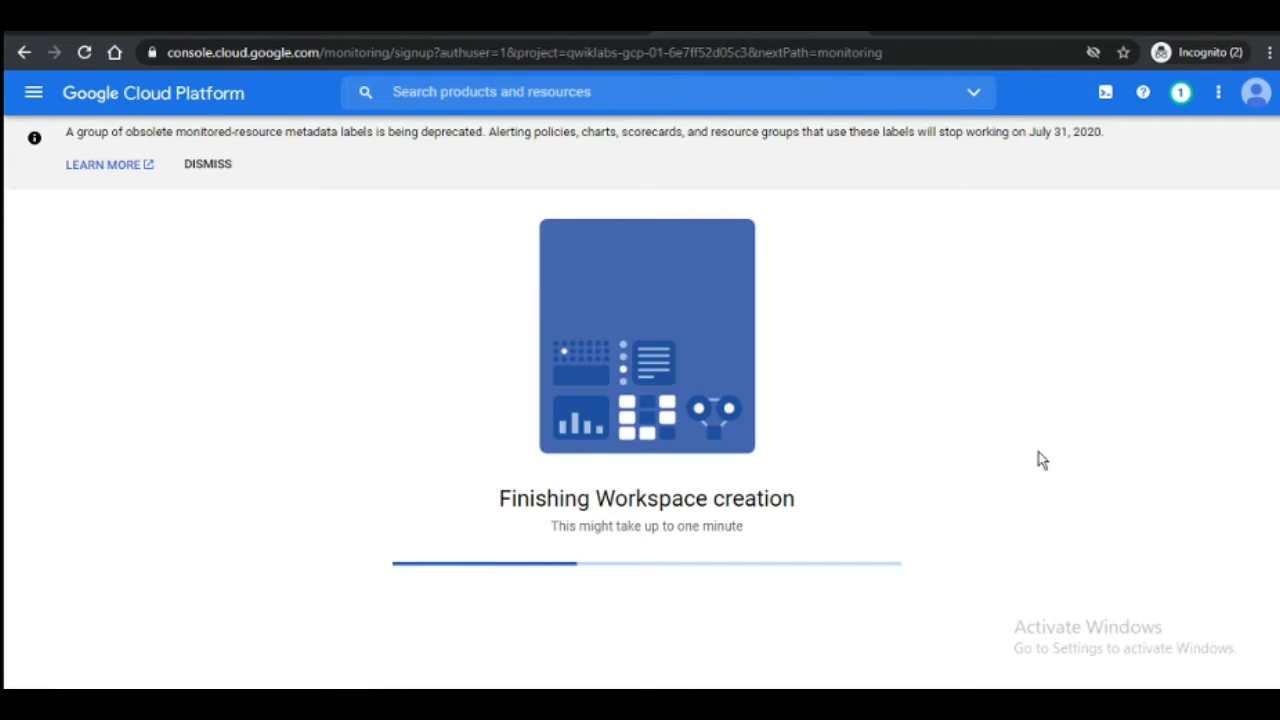
{"action": "left_click", "coordinate": [545, 33]}
{"action": "scroll", "coordinate": [815, 256], "scroll_direction": "down", "scroll_amount": 7}
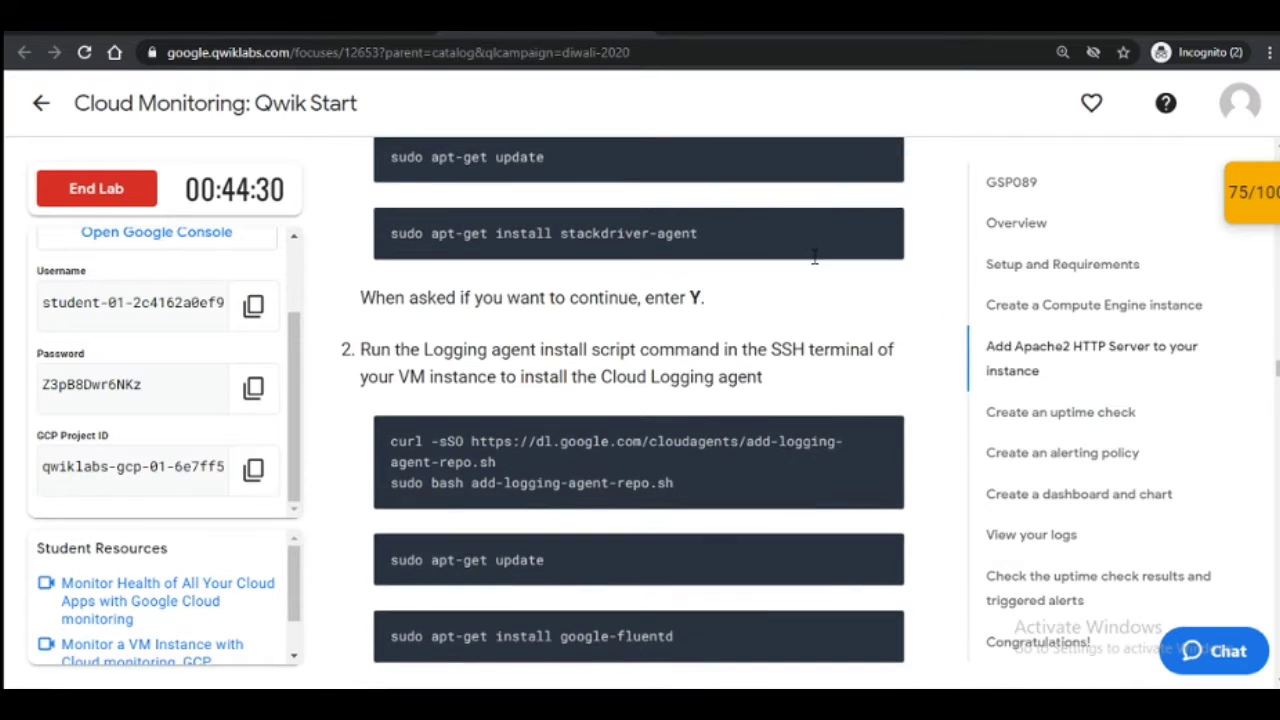
{"action": "scroll", "coordinate": [814, 258], "scroll_direction": "down", "scroll_amount": 6}
{"action": "scroll", "coordinate": [810, 256], "scroll_direction": "up", "scroll_amount": 13}
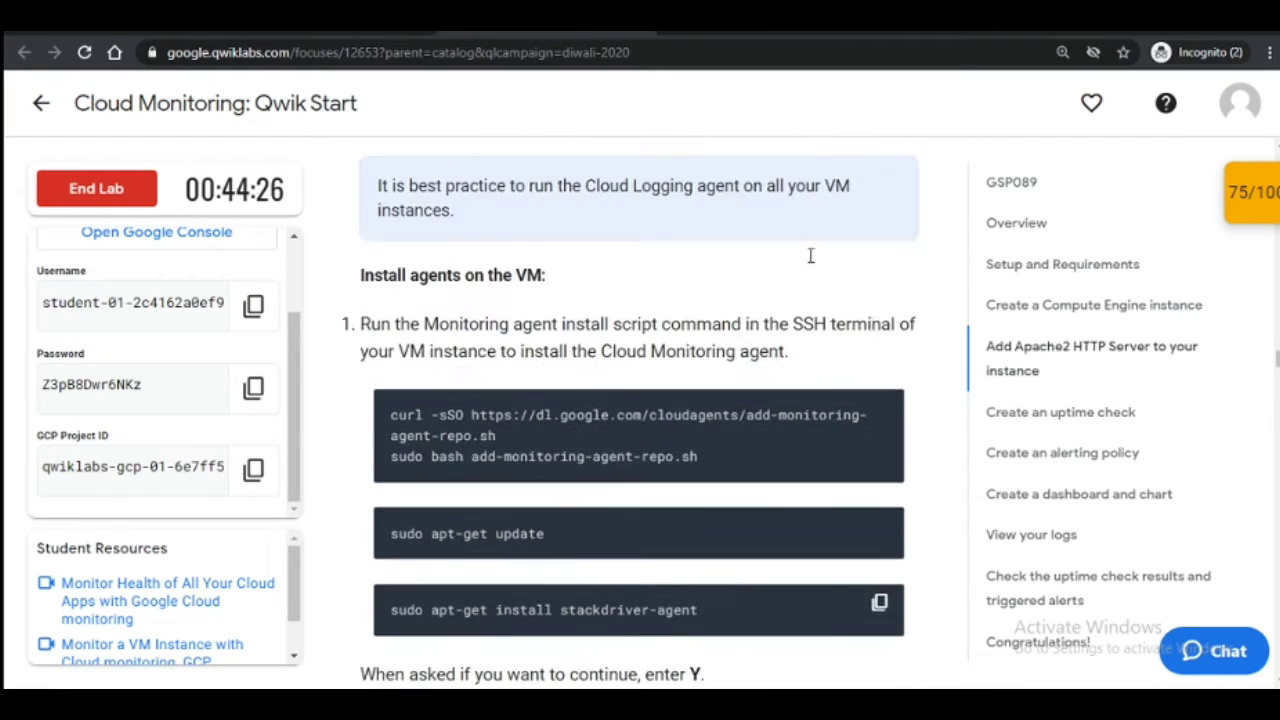
Step: Copy the Monitoring agent script commands from the lab and run them on lamp-1-vm to download and execute add-monitoring-agent-repo.sh
{"action": "left_click", "coordinate": [880, 413]}
{"action": "key", "text": "alt+Tab"}
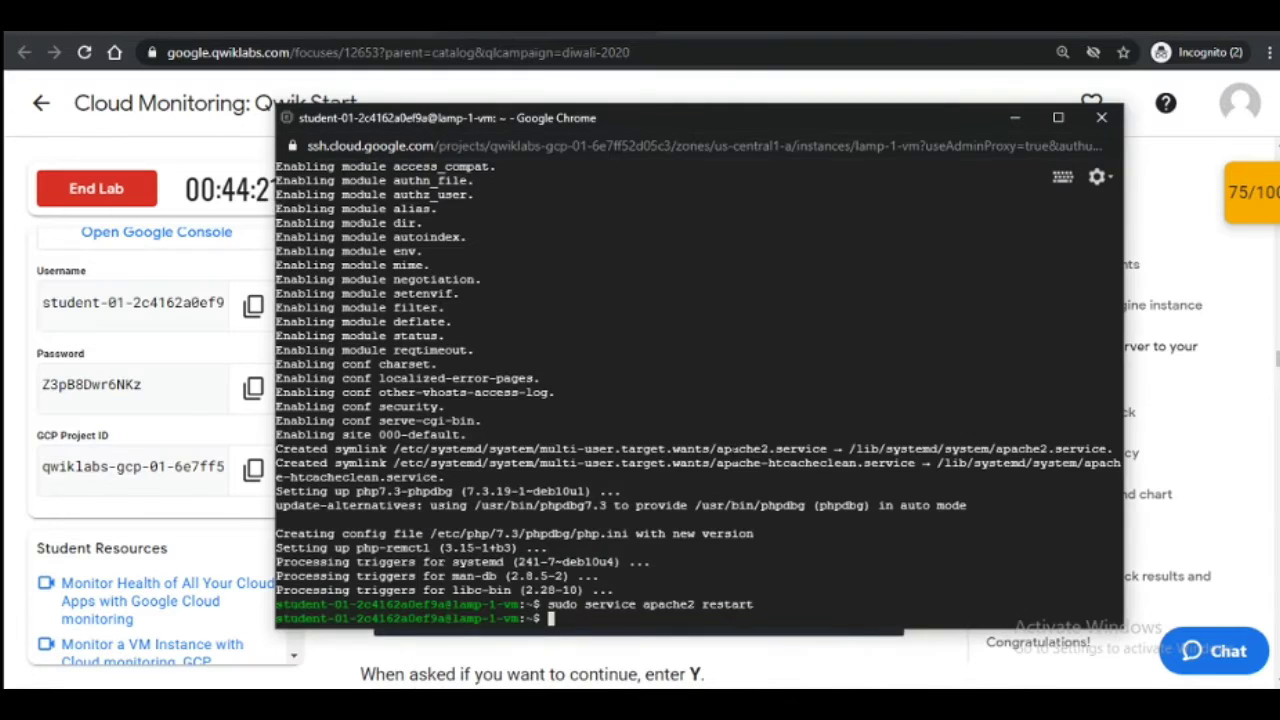
{"action": "key", "text": "ctrl+v"}
{"action": "key", "text": "Return"}
Step: Refresh the package lists on lamp-1-vm with sudo apt-get update for the Monitoring agent repository
{"action": "left_click", "coordinate": [931, 660]}
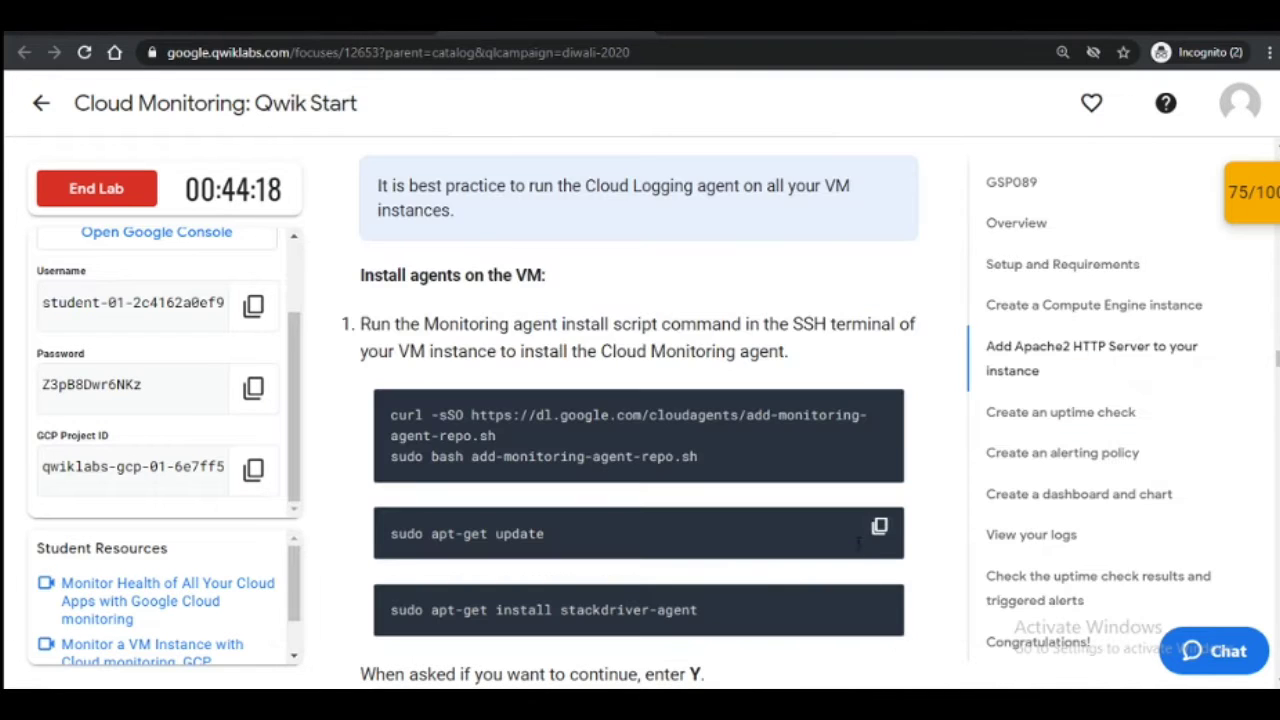
{"action": "mouse_move", "coordinate": [721, 704]}
{"action": "left_click", "coordinate": [909, 643]}
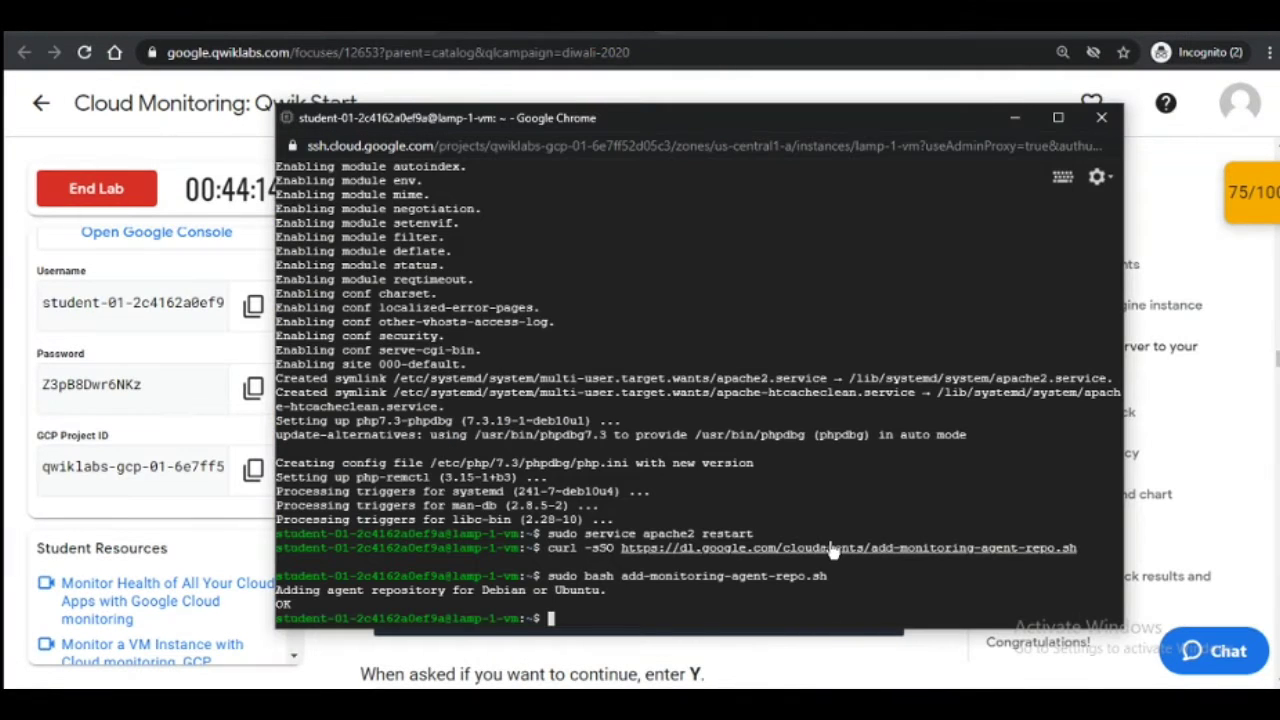
{"action": "key", "text": "ctrl+v"}
{"action": "key", "text": "Return"}
Step: Install the Cloud Monitoring agent with sudo apt-get install stackdriver-agent, answering Y to continue
{"action": "left_click", "coordinate": [938, 677]}
{"action": "scroll", "coordinate": [883, 584], "scroll_direction": "down", "scroll_amount": 2}
{"action": "left_click", "coordinate": [883, 416]}
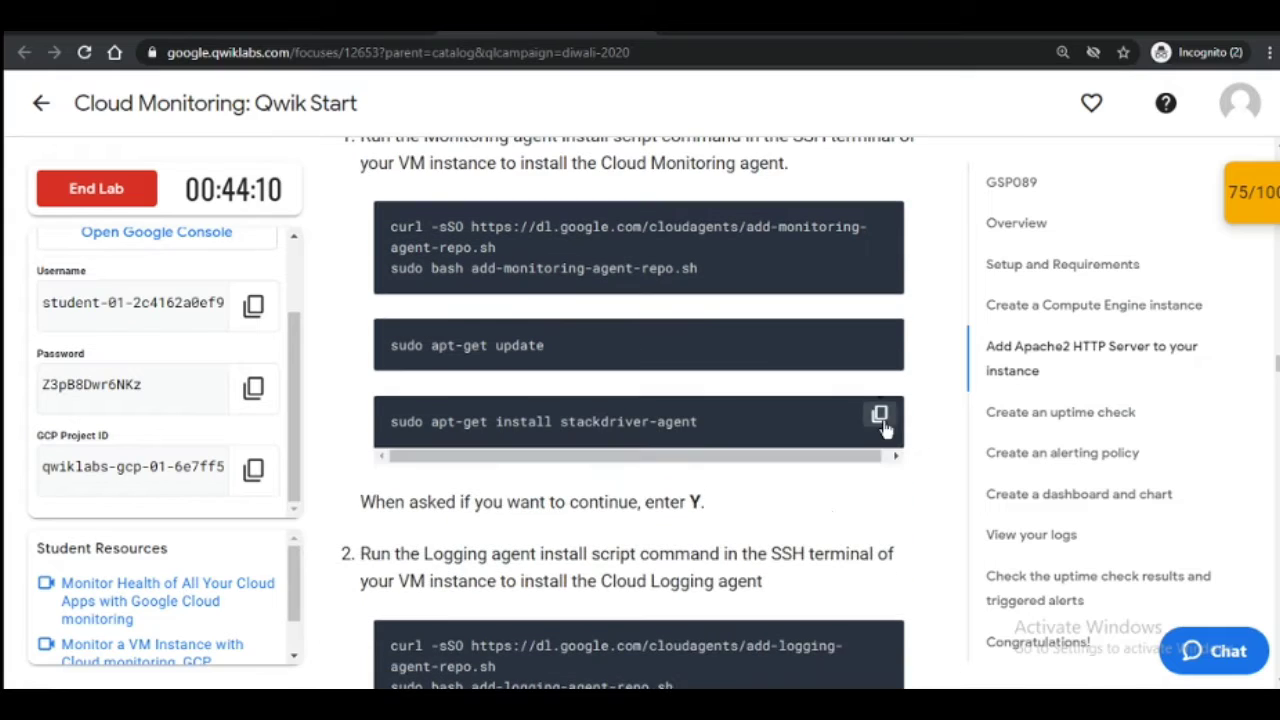
{"action": "key", "text": "alt+Tab"}
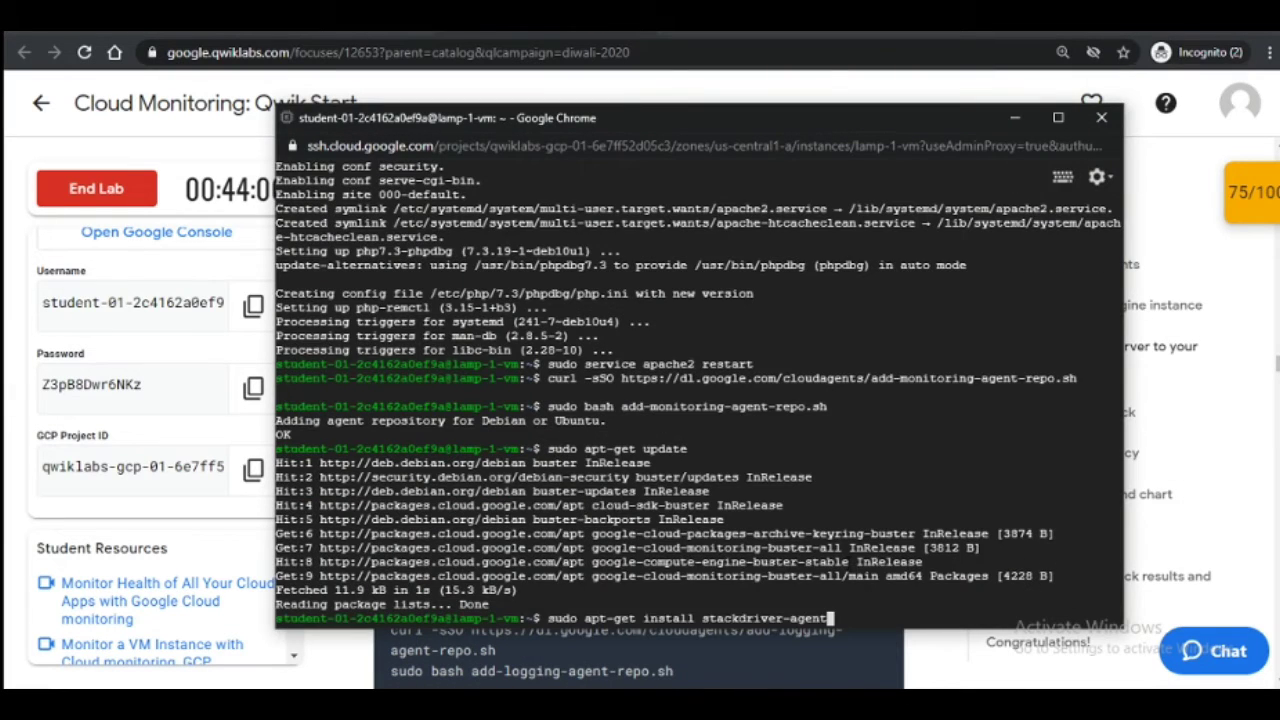
{"action": "key", "text": "Return"}
{"action": "type", "text": "y"}
{"action": "key", "text": "Return"}
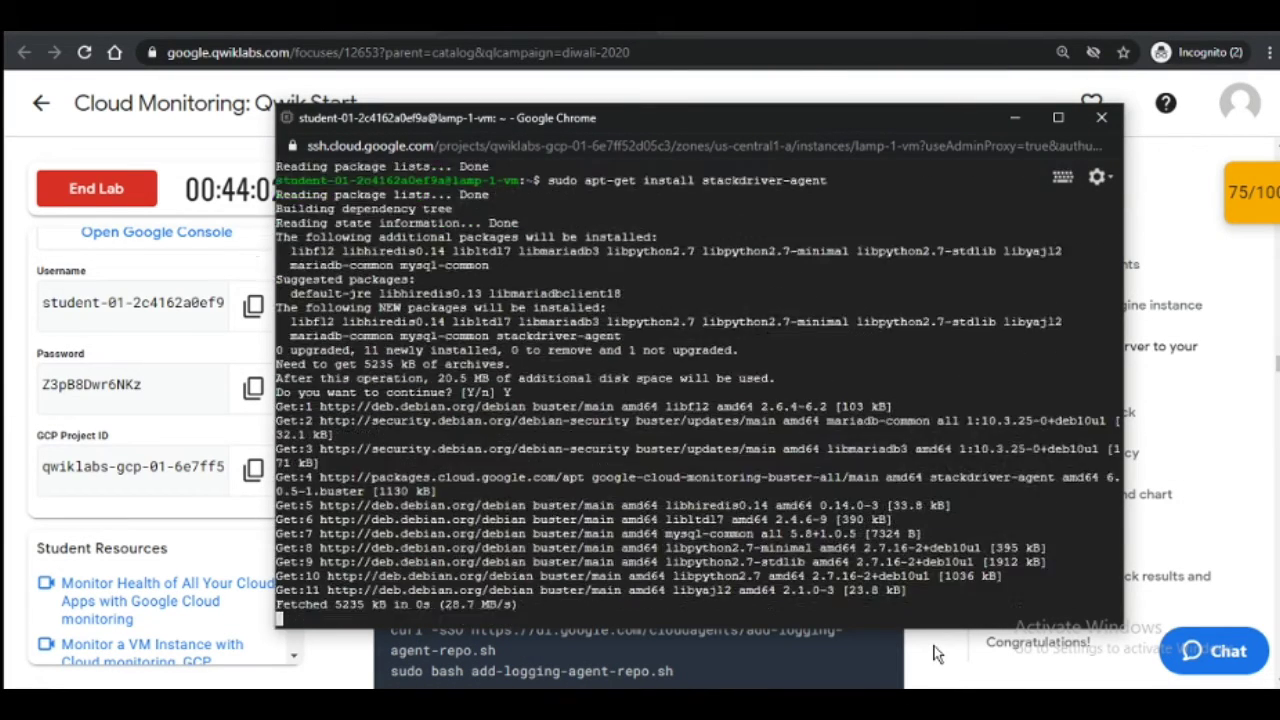
Step: Copy the Logging agent script commands from the lab and run them on lamp-1-vm to download and execute add-logging-agent-repo.sh
{"action": "left_click", "coordinate": [938, 675]}
{"action": "scroll", "coordinate": [908, 495], "scroll_direction": "down", "scroll_amount": 3}
{"action": "scroll", "coordinate": [902, 490], "scroll_direction": "down", "scroll_amount": 1}
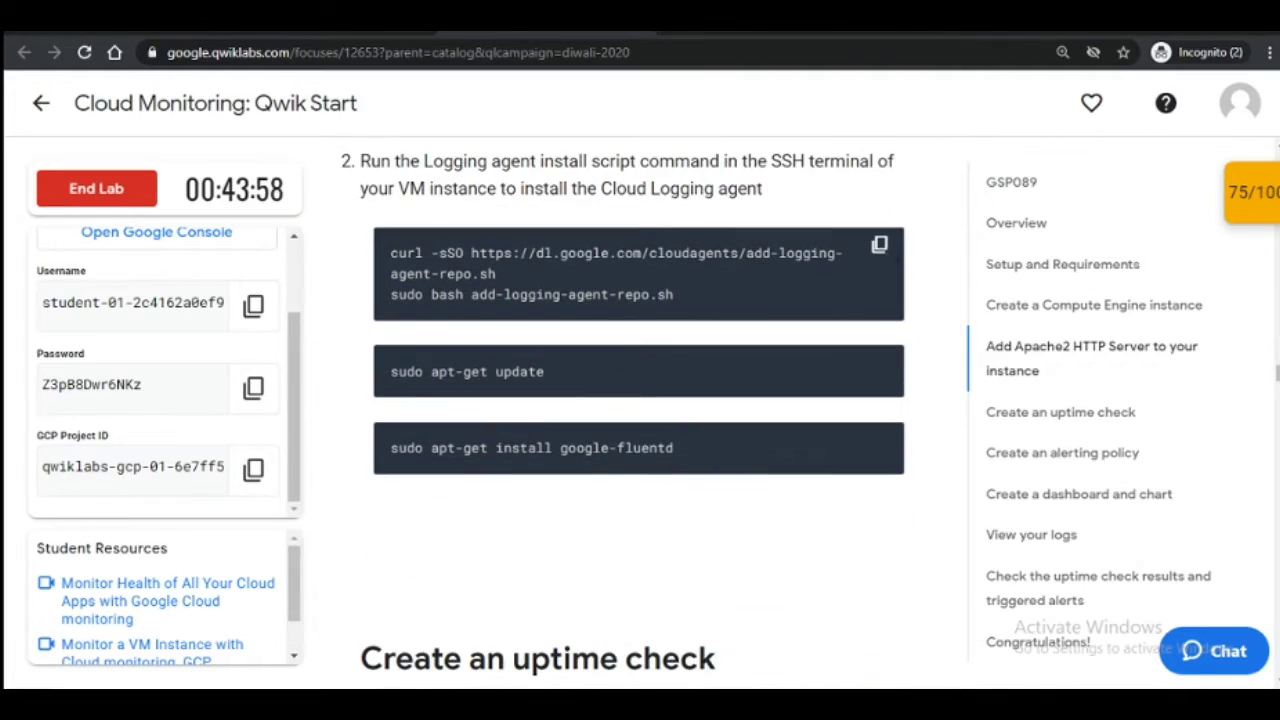
{"action": "left_click", "coordinate": [721, 703]}
{"action": "left_click", "coordinate": [917, 648]}
{"action": "key", "text": "ctrl+v"}
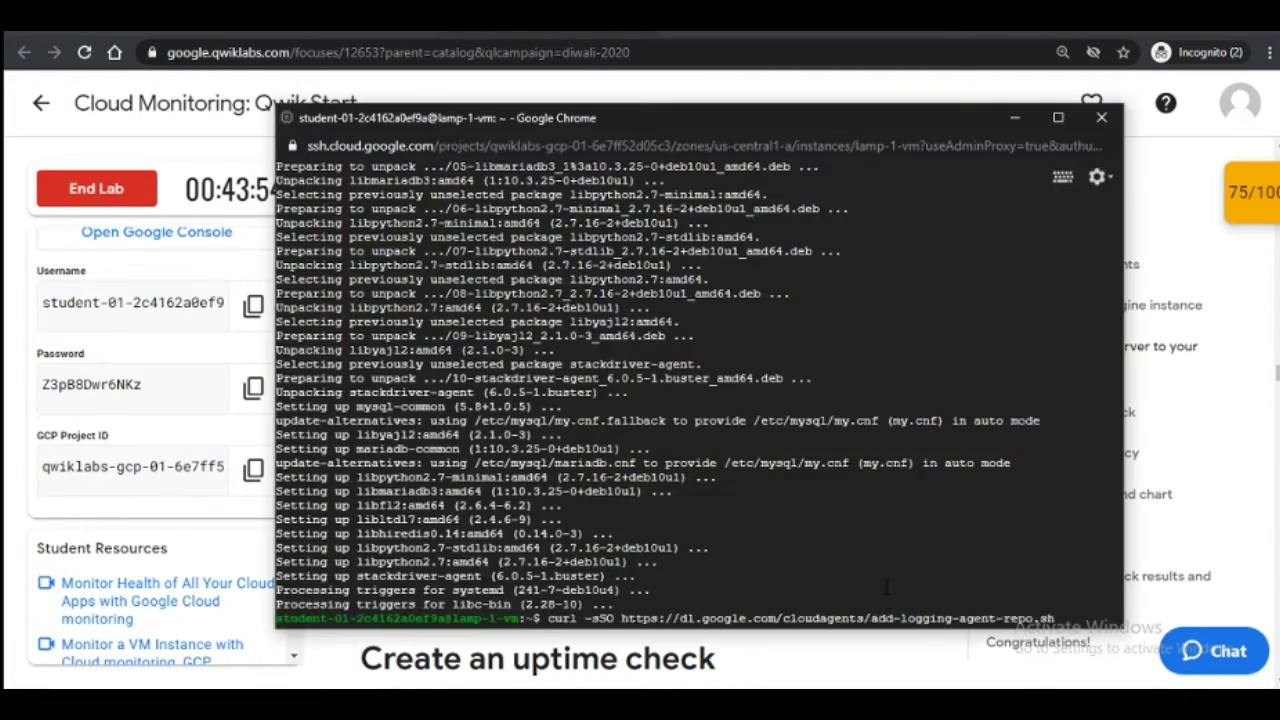
{"action": "key", "text": "Return"}
Step: Copy sudo apt-get update from the Logging agent section and run it in the lamp-1-vm SSH session
{"action": "left_click", "coordinate": [910, 678]}
{"action": "left_click", "coordinate": [868, 380]}
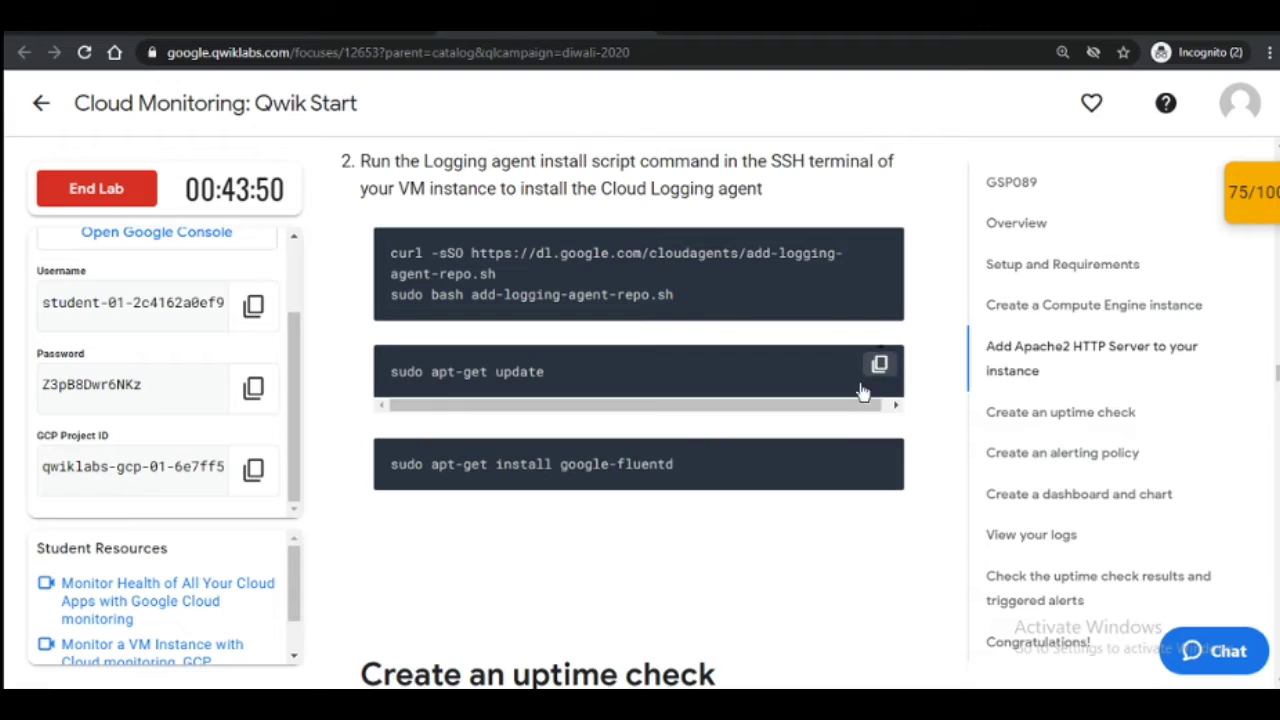
{"action": "left_click", "coordinate": [722, 703]}
{"action": "left_click", "coordinate": [925, 652]}
{"action": "key", "text": "ctrl+v"}
{"action": "key", "text": "Return"}
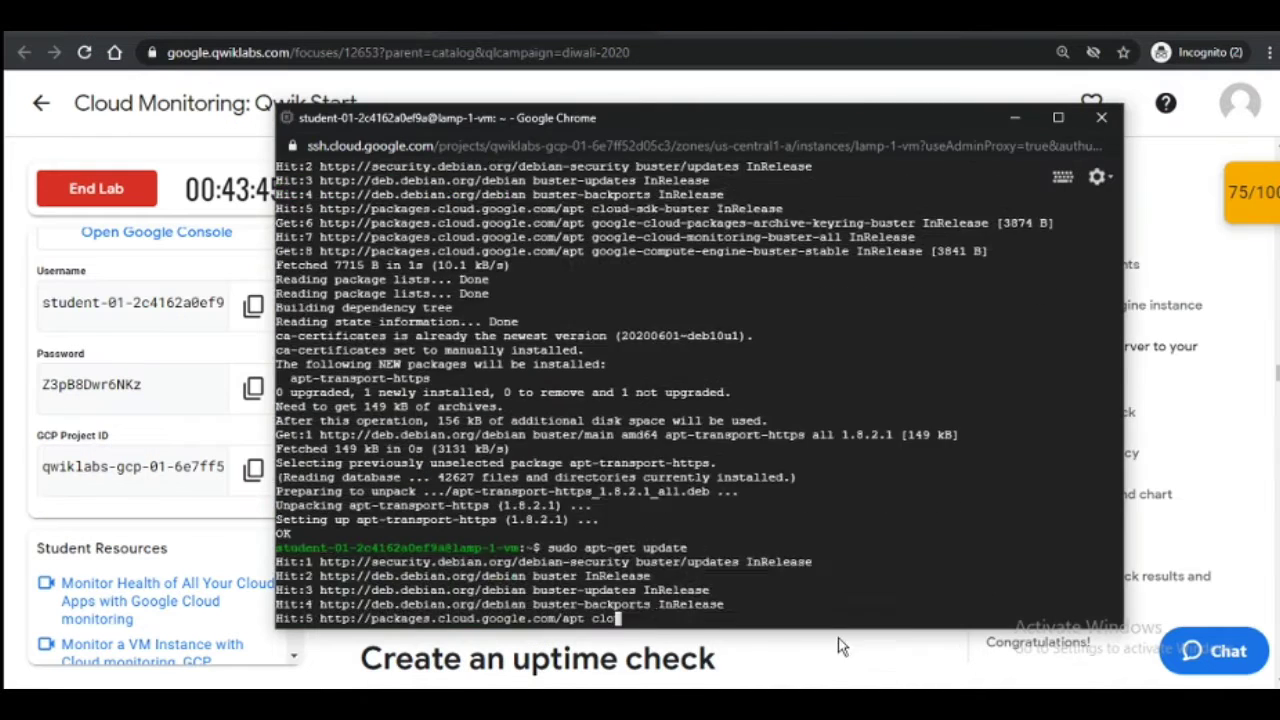
Step: Install the Cloud Logging agent on lamp-1-vm with sudo apt-get install google-fluentd and return to the lab instructions
{"action": "left_click", "coordinate": [842, 648]}
{"action": "left_click", "coordinate": [880, 444]}
{"action": "left_click", "coordinate": [722, 703]}
{"action": "left_click", "coordinate": [949, 656]}
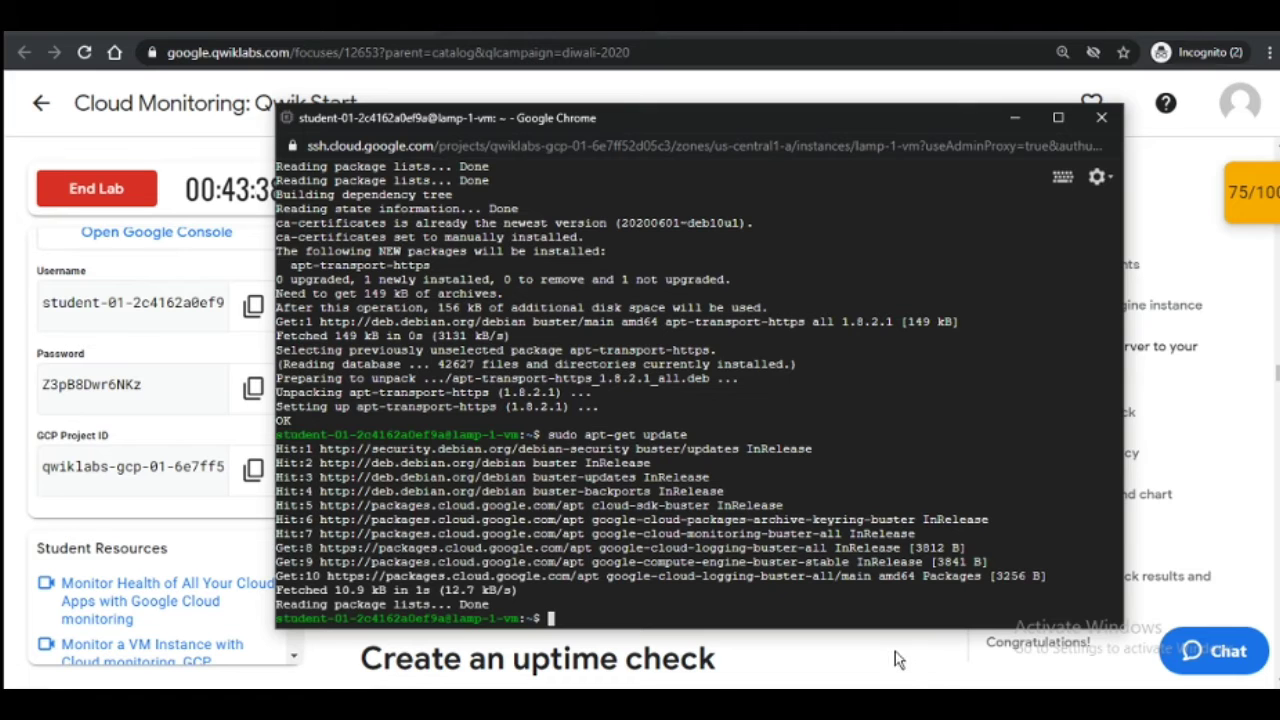
{"action": "key", "text": "Return"}
{"action": "left_click", "coordinate": [877, 650]}
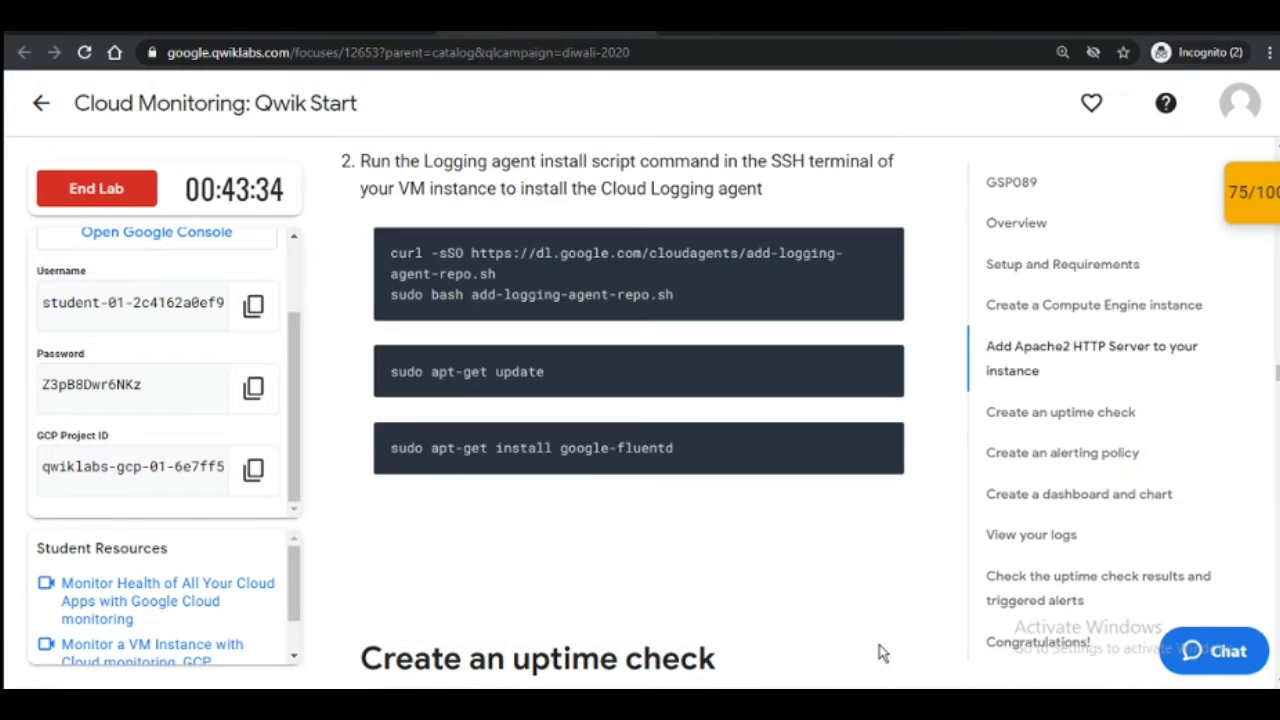
Step: Consult the lab's Create an uptime check section and open the Uptime checks page in Cloud Monitoring
{"action": "scroll", "coordinate": [870, 620], "scroll_direction": "down", "scroll_amount": 5}
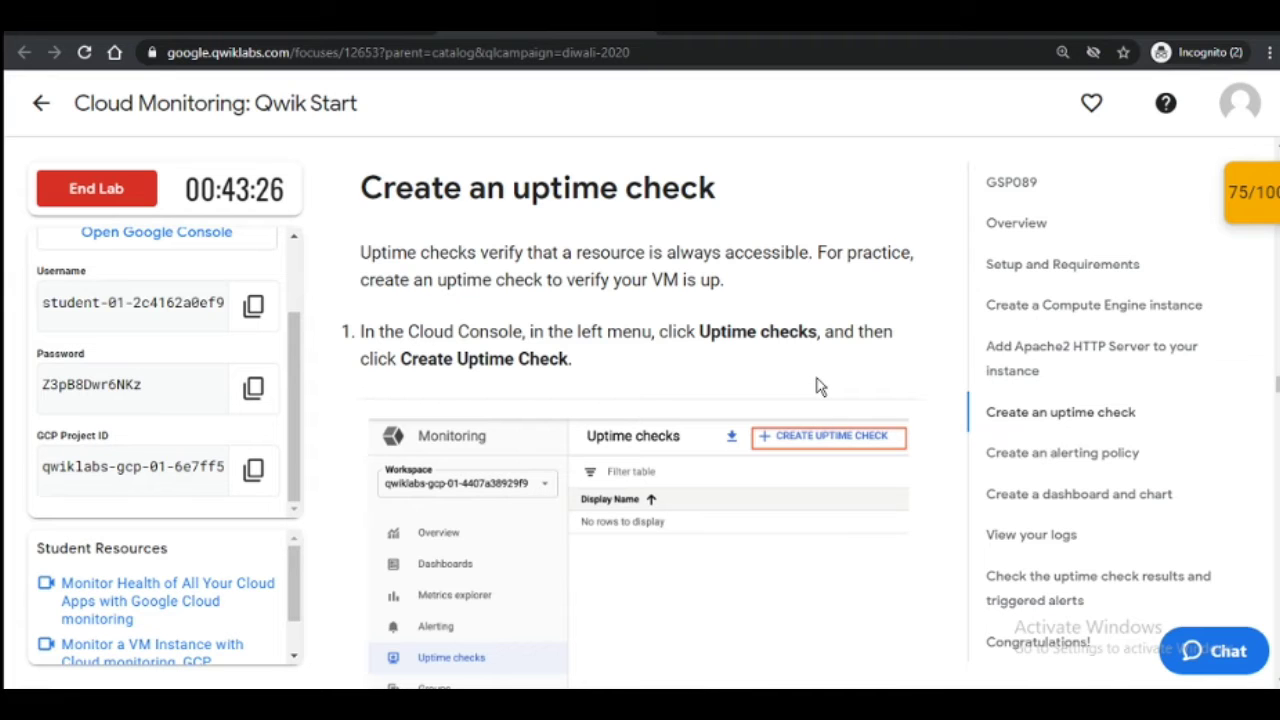
{"action": "left_click", "coordinate": [755, 18]}
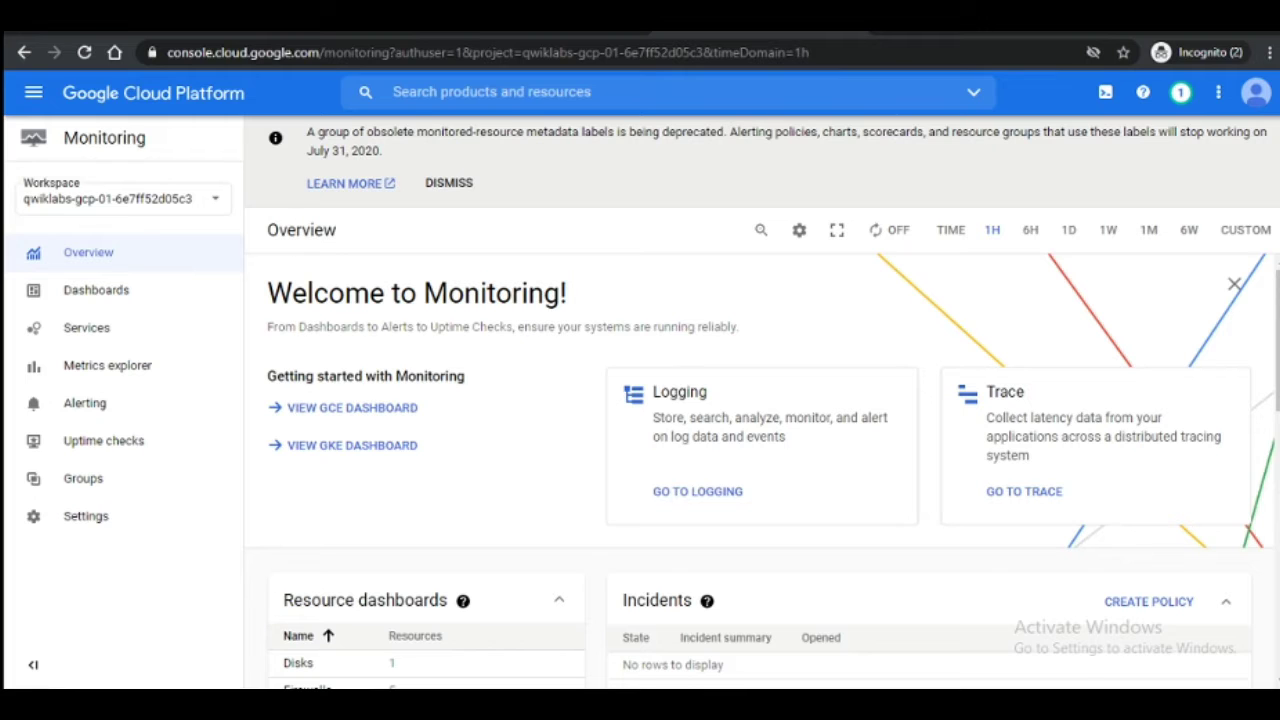
{"action": "left_click", "coordinate": [590, 20]}
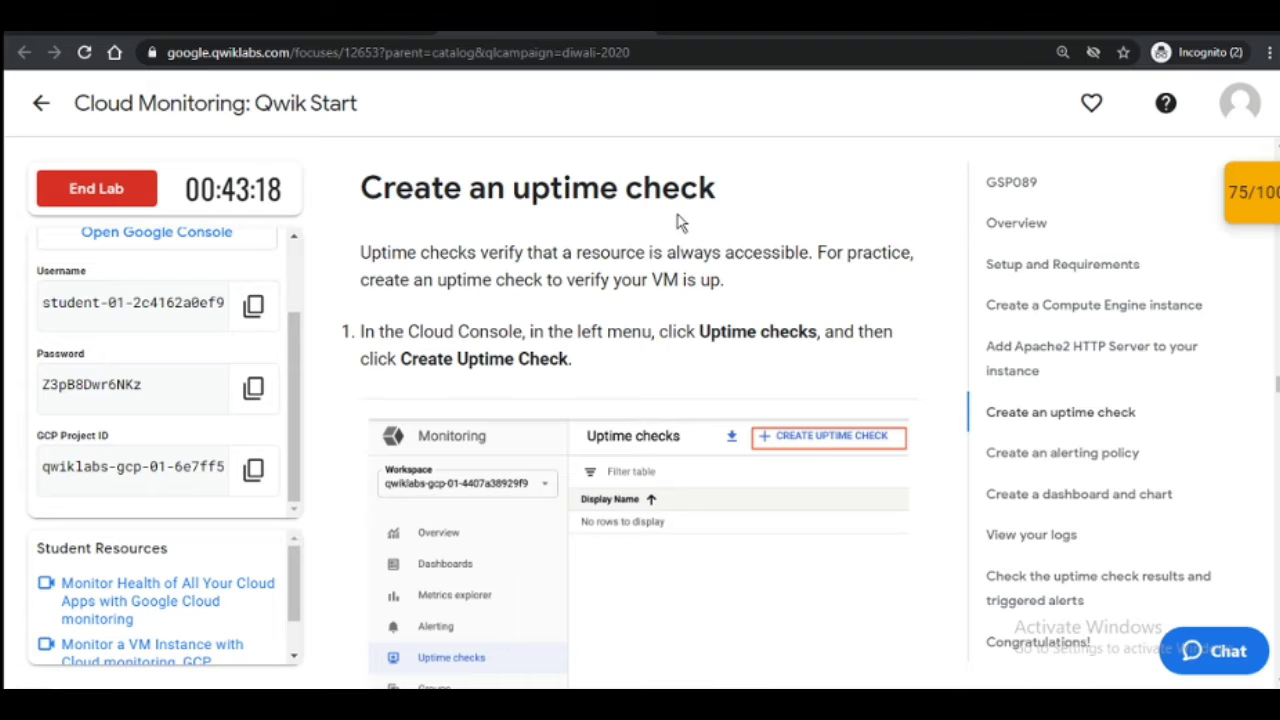
{"action": "key", "text": "alt+Tab"}
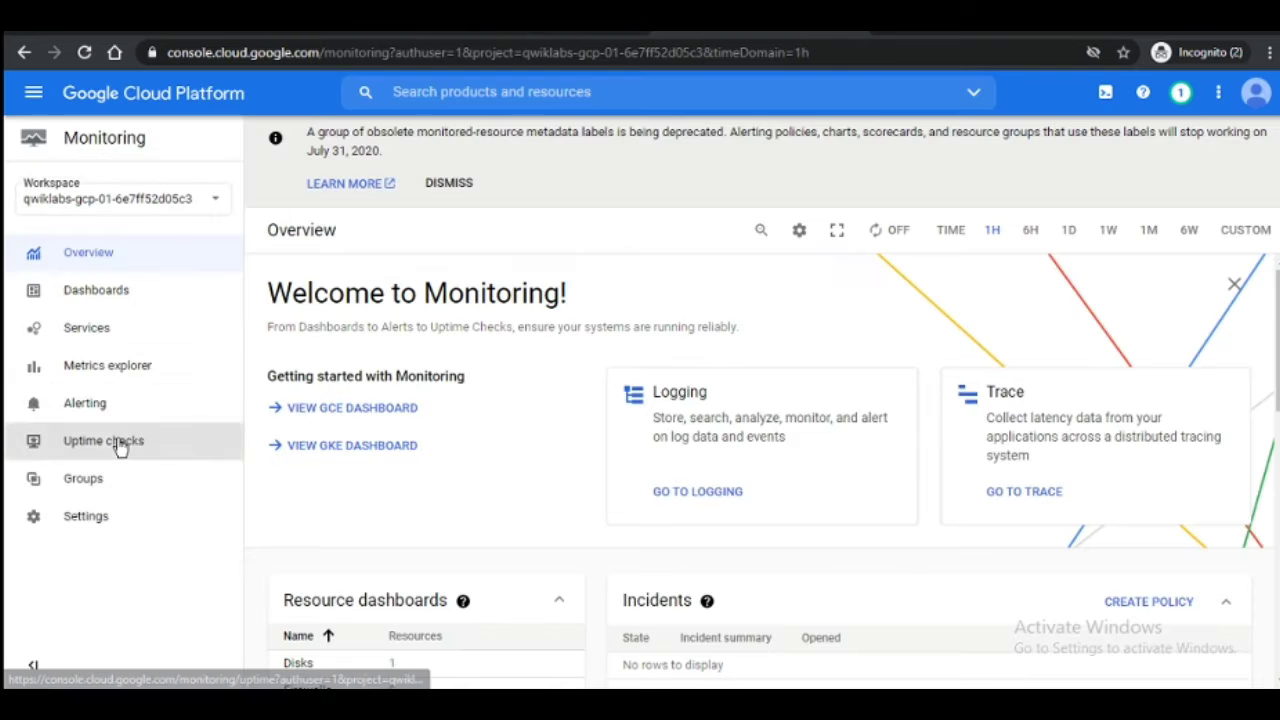
{"action": "left_click", "coordinate": [112, 442]}
Step: Start a new uptime check titled Lamp Uptime Check, copied from the lab, and continue to its Target settings
{"action": "key", "text": "alt+Tab"}
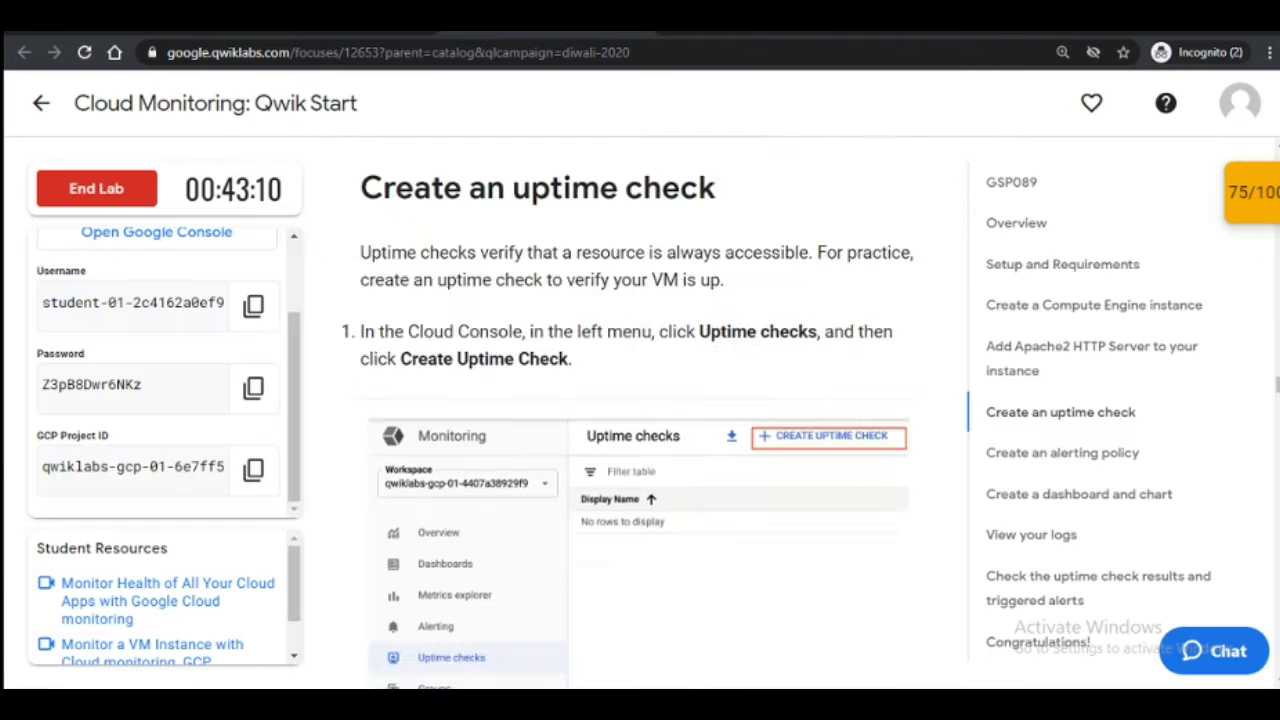
{"action": "scroll", "coordinate": [484, 490], "scroll_direction": "down", "scroll_amount": 4}
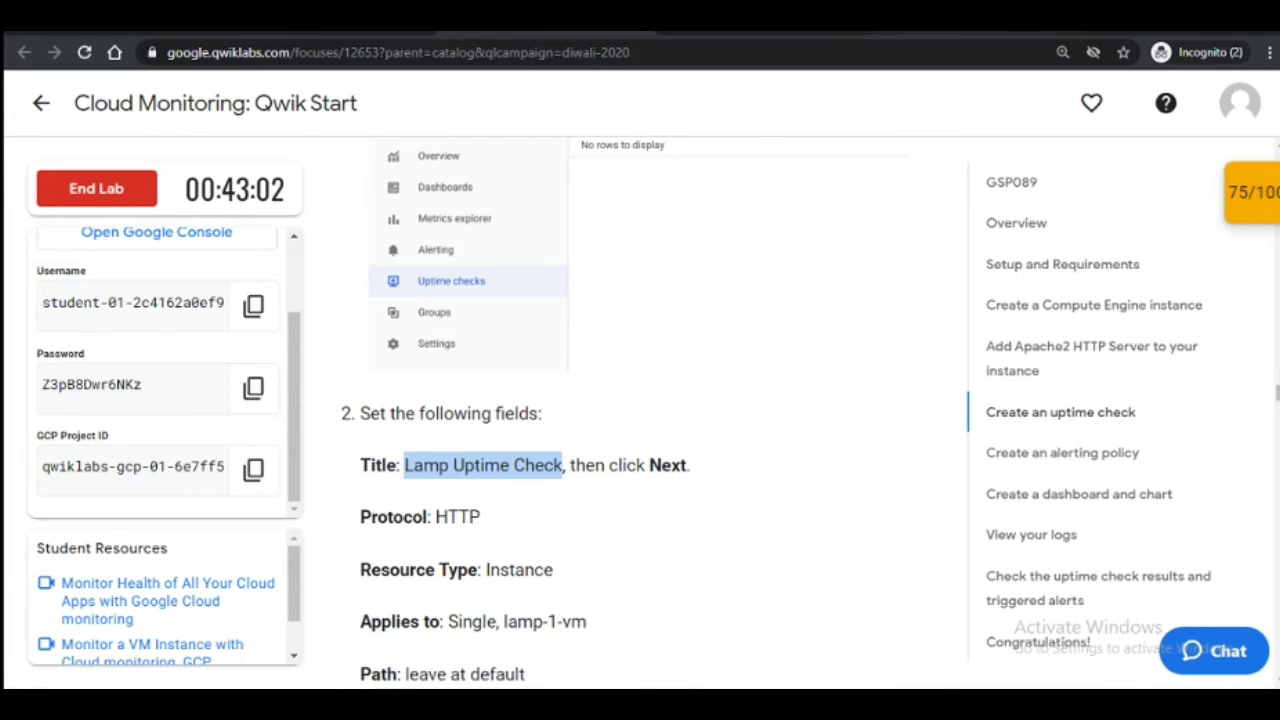
{"action": "left_click", "coordinate": [800, 34]}
{"action": "left_click", "coordinate": [829, 240]}
{"action": "key", "text": "ctrl+v"}
{"action": "left_click", "coordinate": [830, 292]}
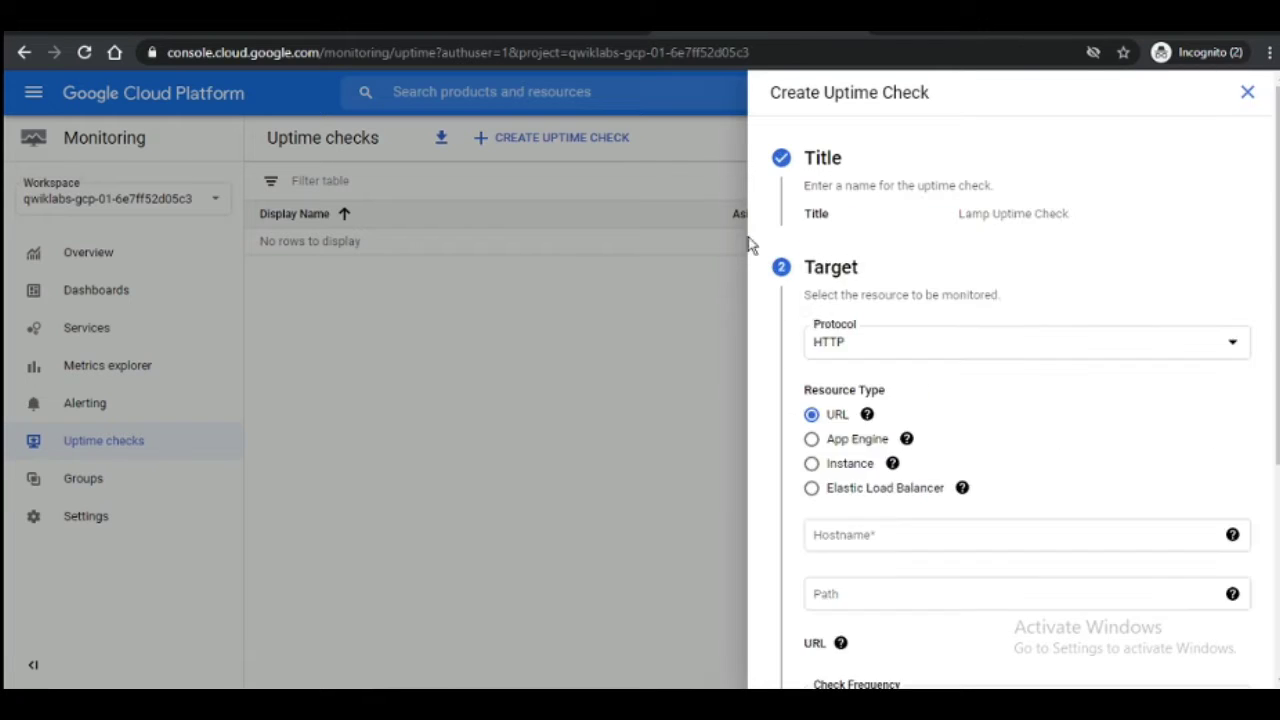
Step: Set the uptime check's resource type to Instance as specified in the lab's field list
{"action": "key", "text": "alt+Tab"}
{"action": "scroll", "coordinate": [487, 327], "scroll_direction": "down", "scroll_amount": 2}
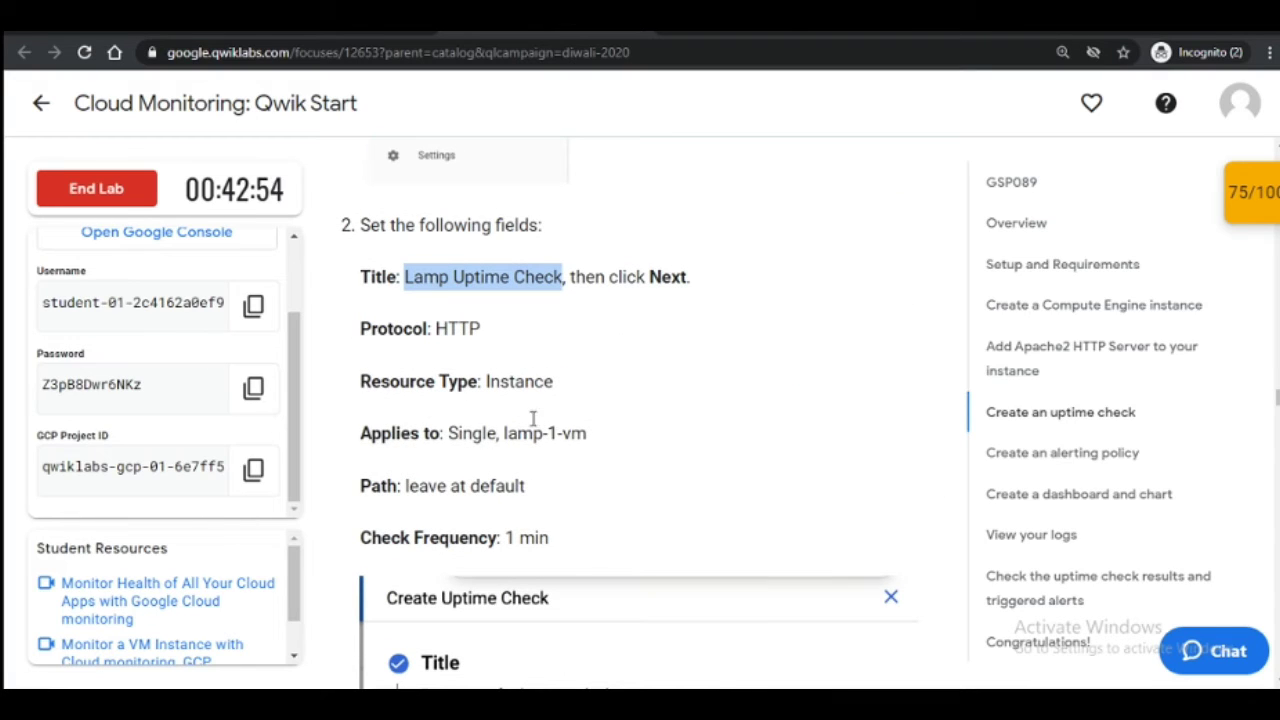
{"action": "left_click", "coordinate": [941, 32]}
{"action": "left_click", "coordinate": [800, 33]}
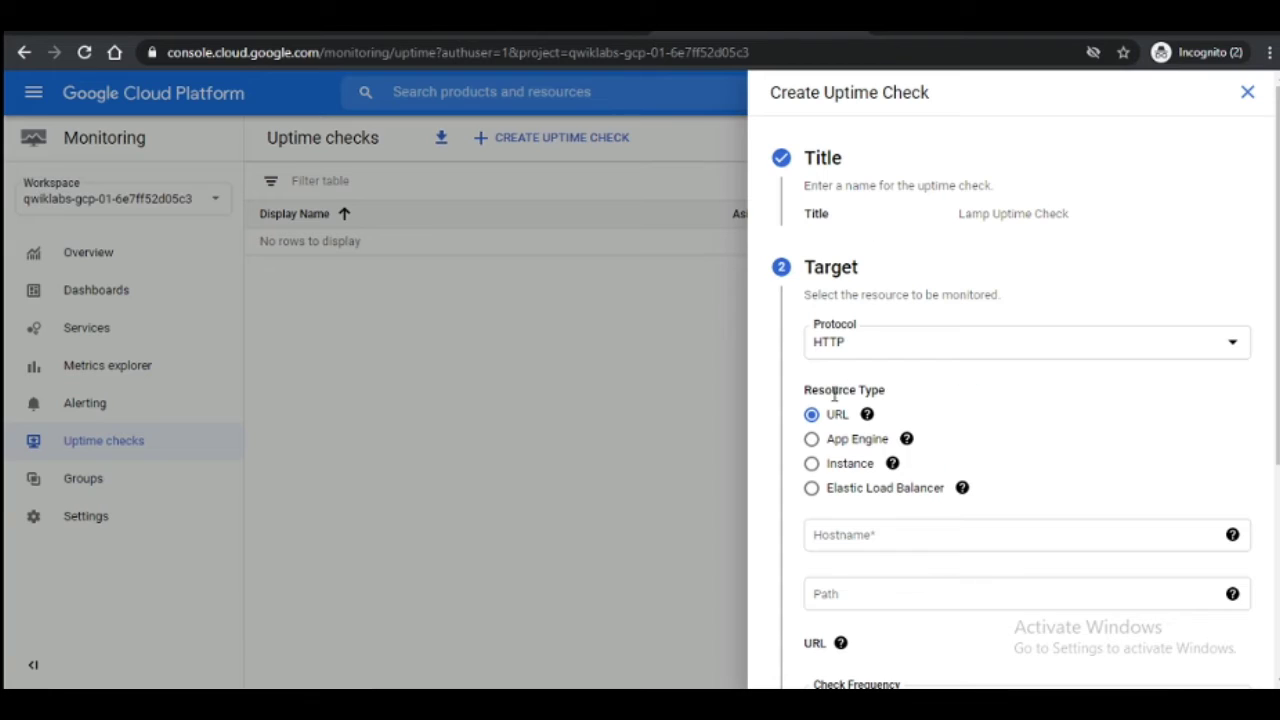
{"action": "left_click", "coordinate": [818, 466]}
{"action": "scroll", "coordinate": [821, 473], "scroll_direction": "down", "scroll_amount": 1}
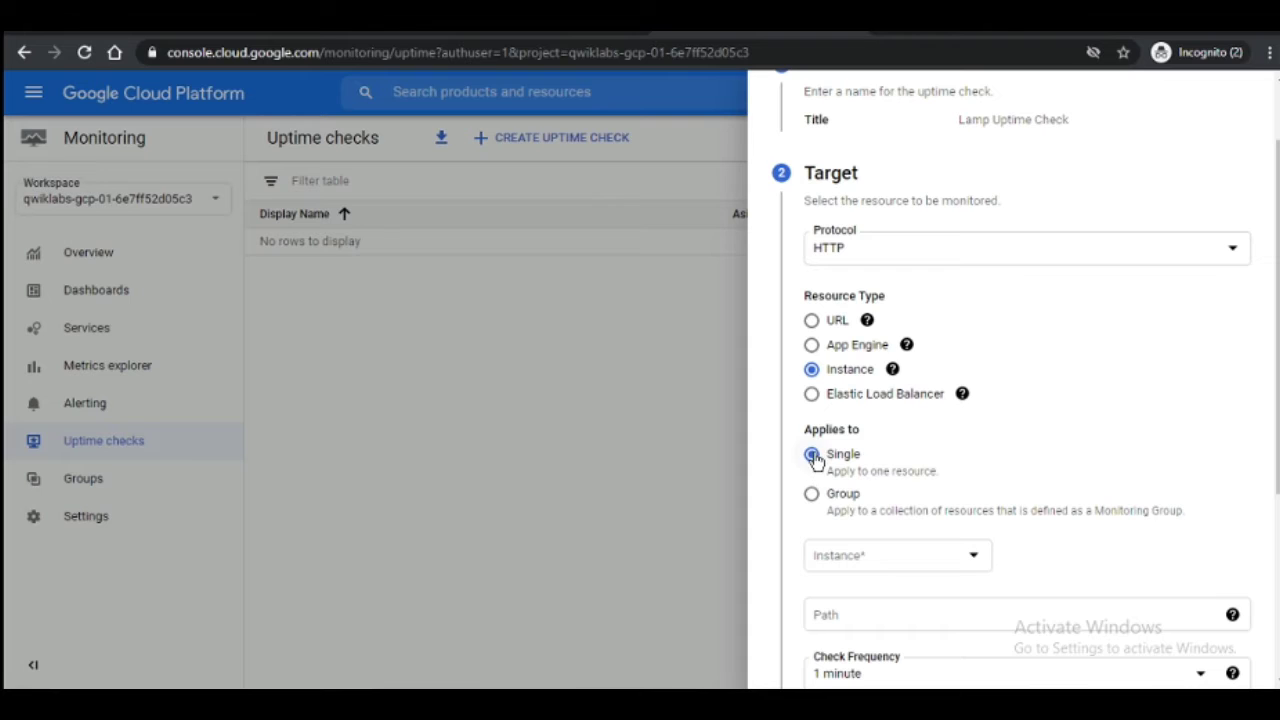
Step: Check the lab's target fields and select lamp-1-vm as the single instance for the uptime check
{"action": "key", "text": "alt+Tab"}
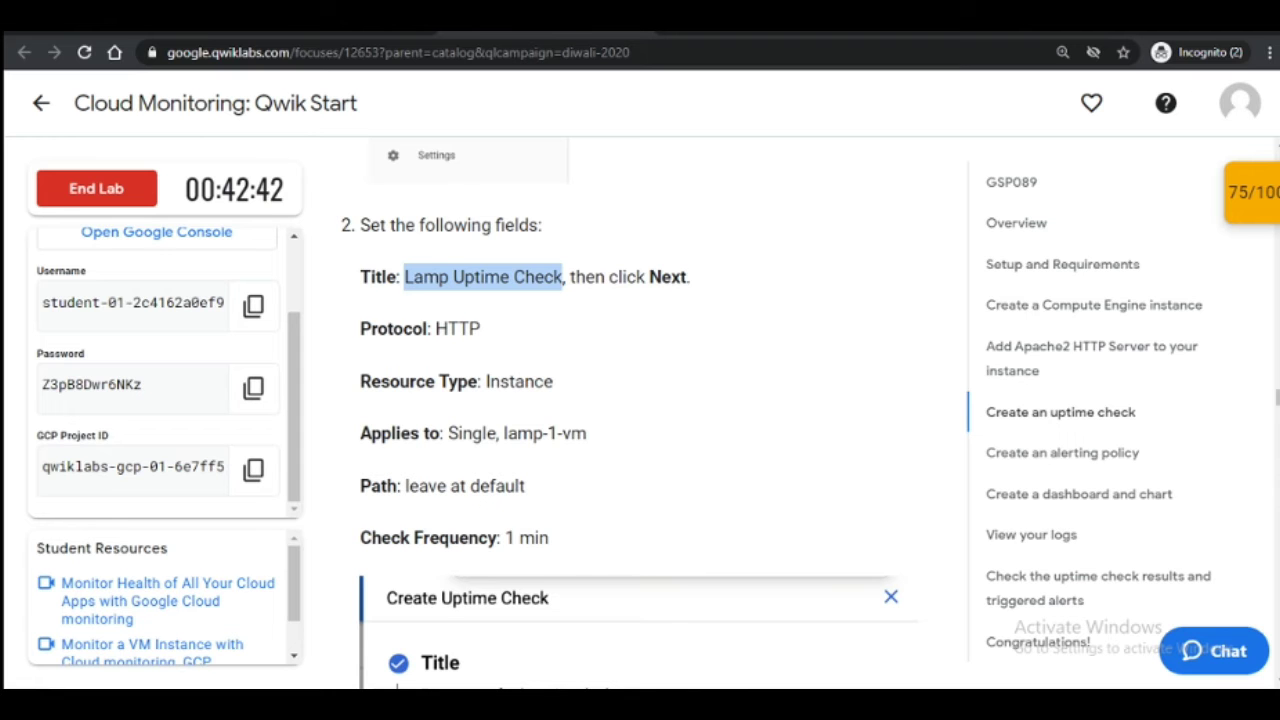
{"action": "left_click", "coordinate": [941, 32]}
{"action": "left_click", "coordinate": [800, 33]}
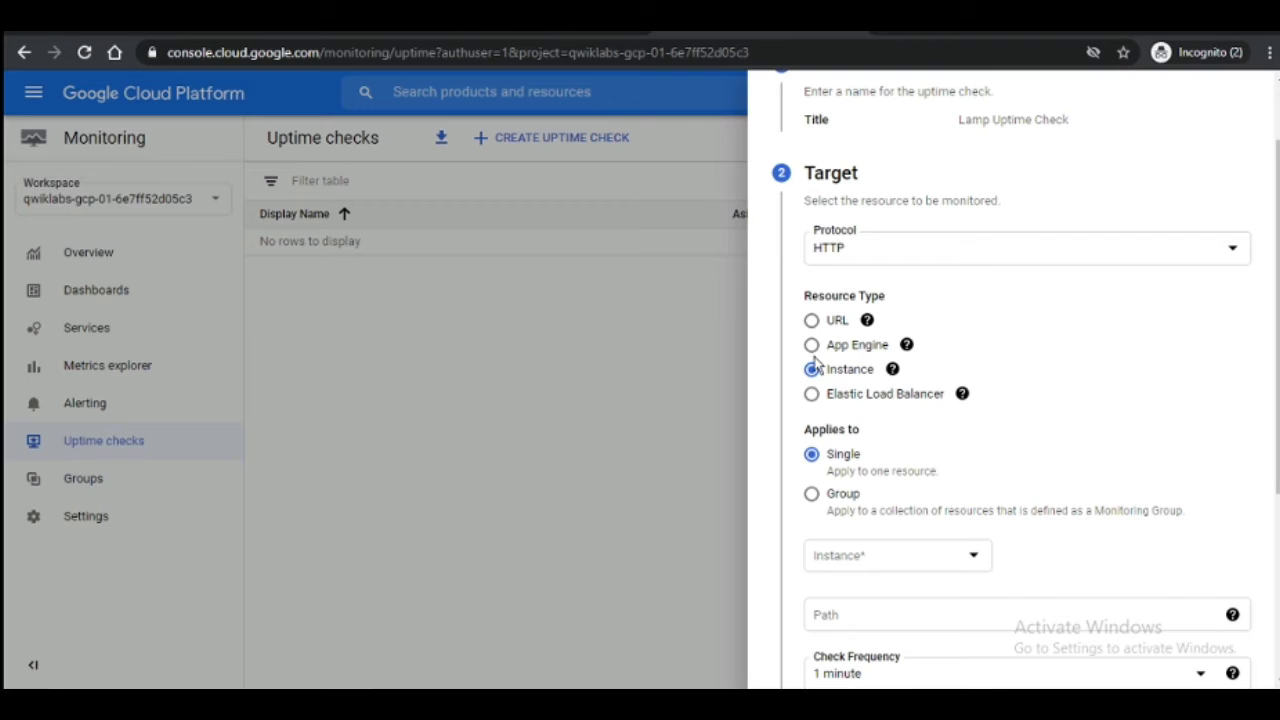
{"action": "scroll", "coordinate": [868, 402], "scroll_direction": "down", "scroll_amount": 1}
{"action": "left_click", "coordinate": [927, 466]}
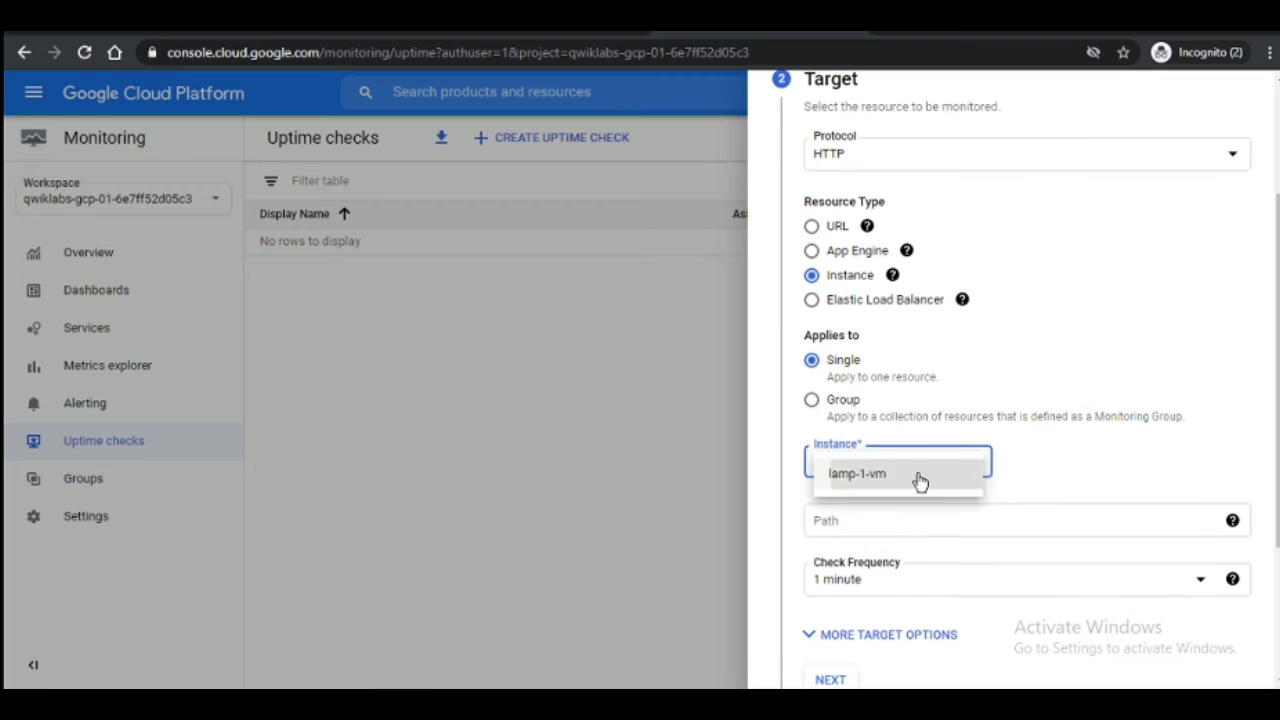
{"action": "left_click", "coordinate": [920, 480]}
{"action": "scroll", "coordinate": [927, 472], "scroll_direction": "down", "scroll_amount": 2}
Step: Compare the path and check frequency with the lab, and read its instructions for testing and creating the uptime check
{"action": "key", "text": "alt+Tab"}
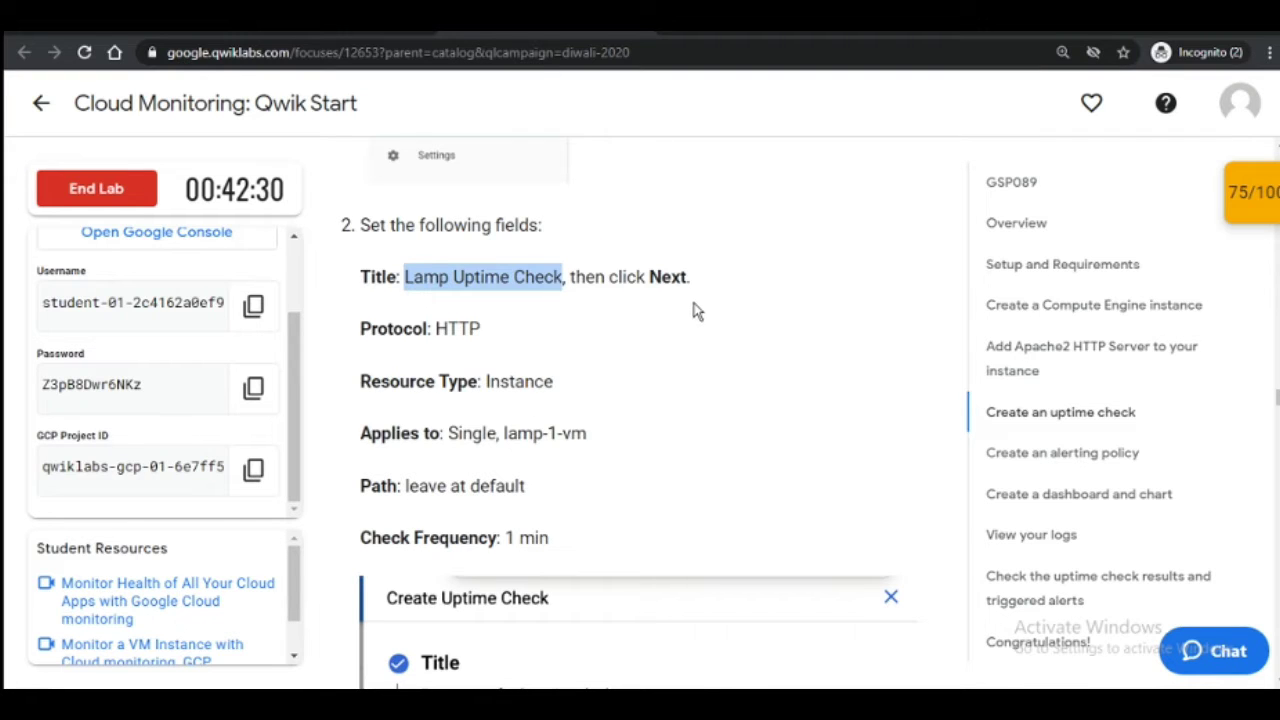
{"action": "scroll", "coordinate": [500, 349], "scroll_direction": "down", "scroll_amount": 2}
{"action": "left_click", "coordinate": [745, 25]}
{"action": "scroll", "coordinate": [868, 345], "scroll_direction": "down", "scroll_amount": 1}
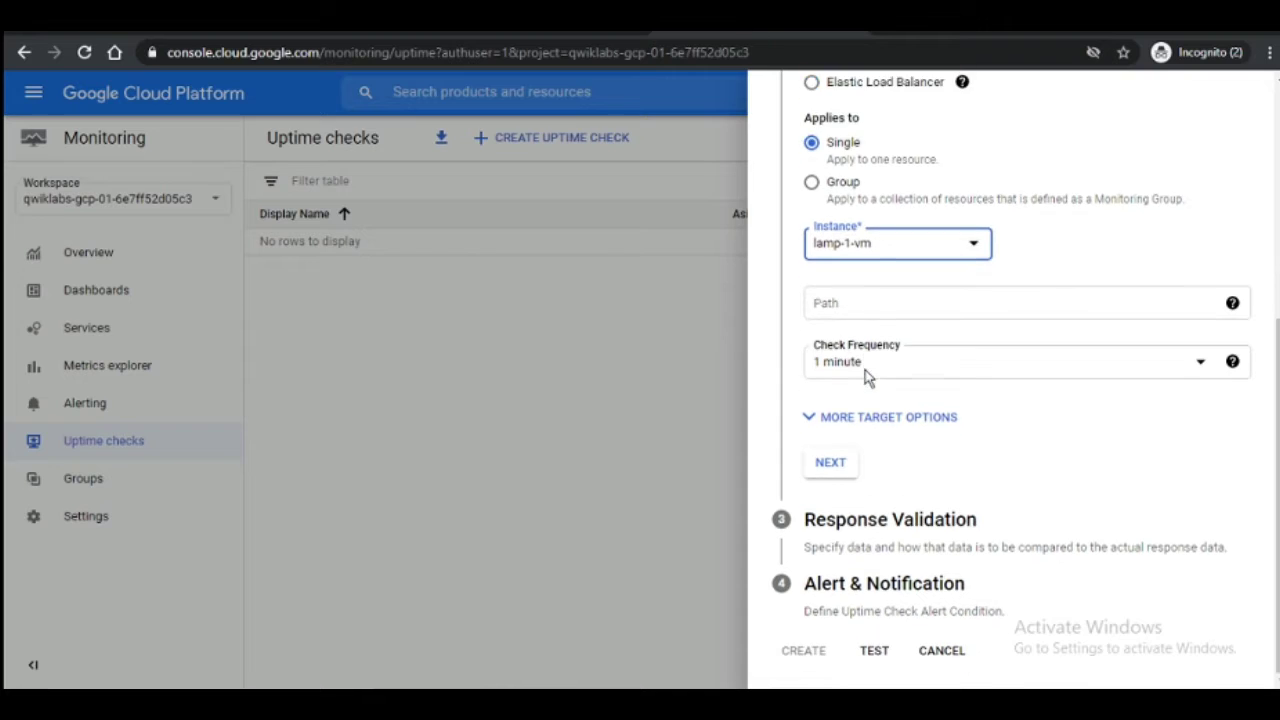
{"action": "scroll", "coordinate": [868, 377], "scroll_direction": "up", "scroll_amount": 1}
{"action": "left_click", "coordinate": [600, 25]}
{"action": "scroll", "coordinate": [645, 298], "scroll_direction": "down", "scroll_amount": 3}
{"action": "scroll", "coordinate": [645, 307], "scroll_direction": "down", "scroll_amount": 6}
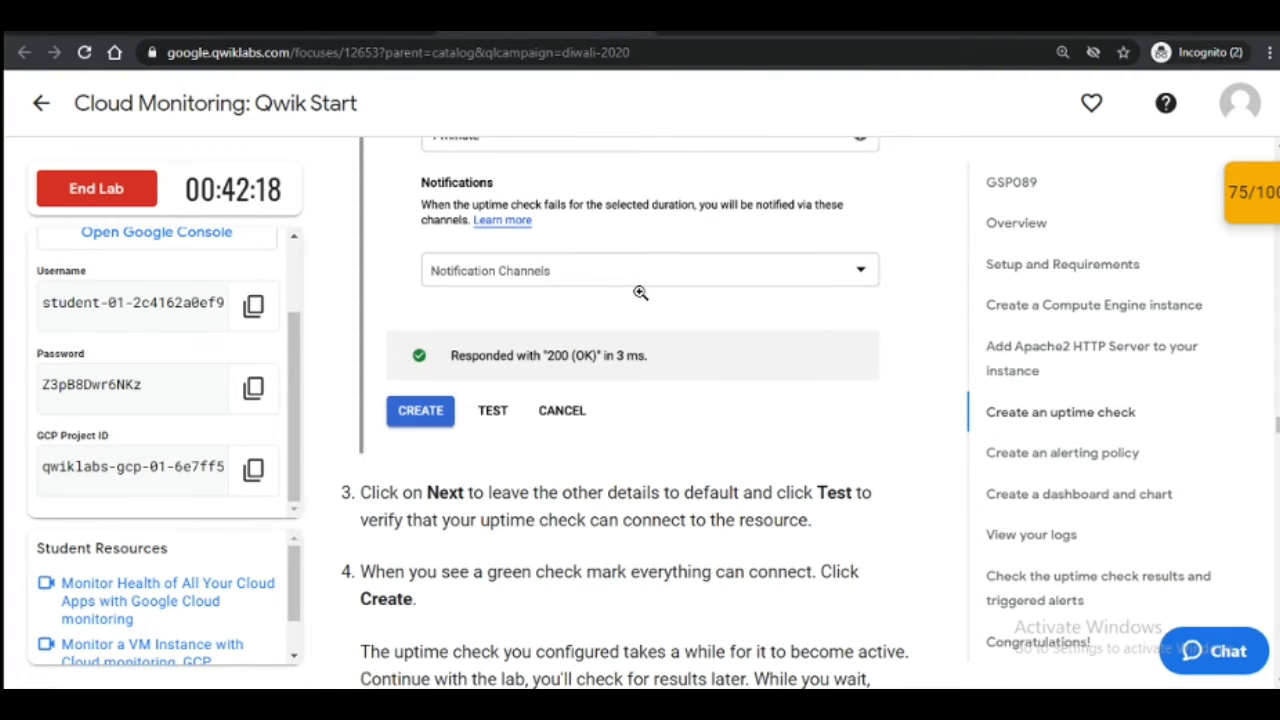
{"action": "scroll", "coordinate": [638, 292], "scroll_direction": "down", "scroll_amount": 4}
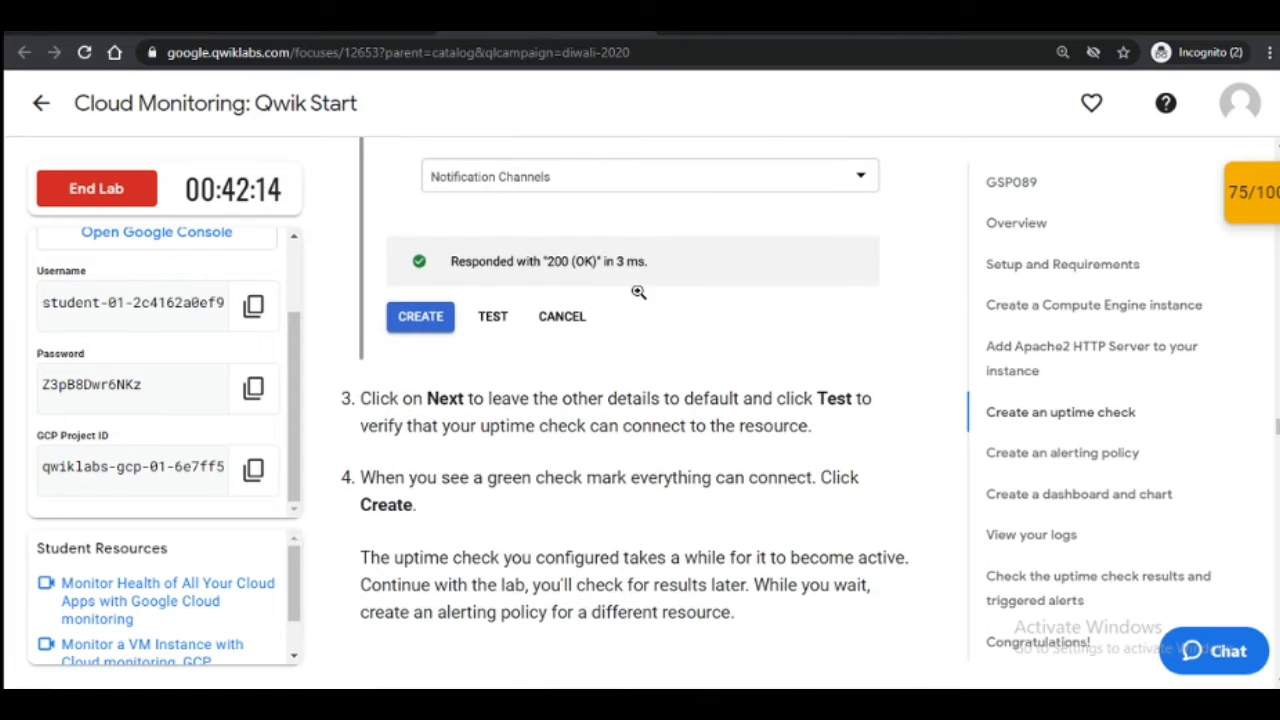
Step: Accept the remaining target and response validation settings, test the Lamp Uptime Check, and create it with its default alert
{"action": "left_click", "coordinate": [920, 24]}
{"action": "left_click", "coordinate": [820, 24]}
{"action": "left_click", "coordinate": [843, 460]}
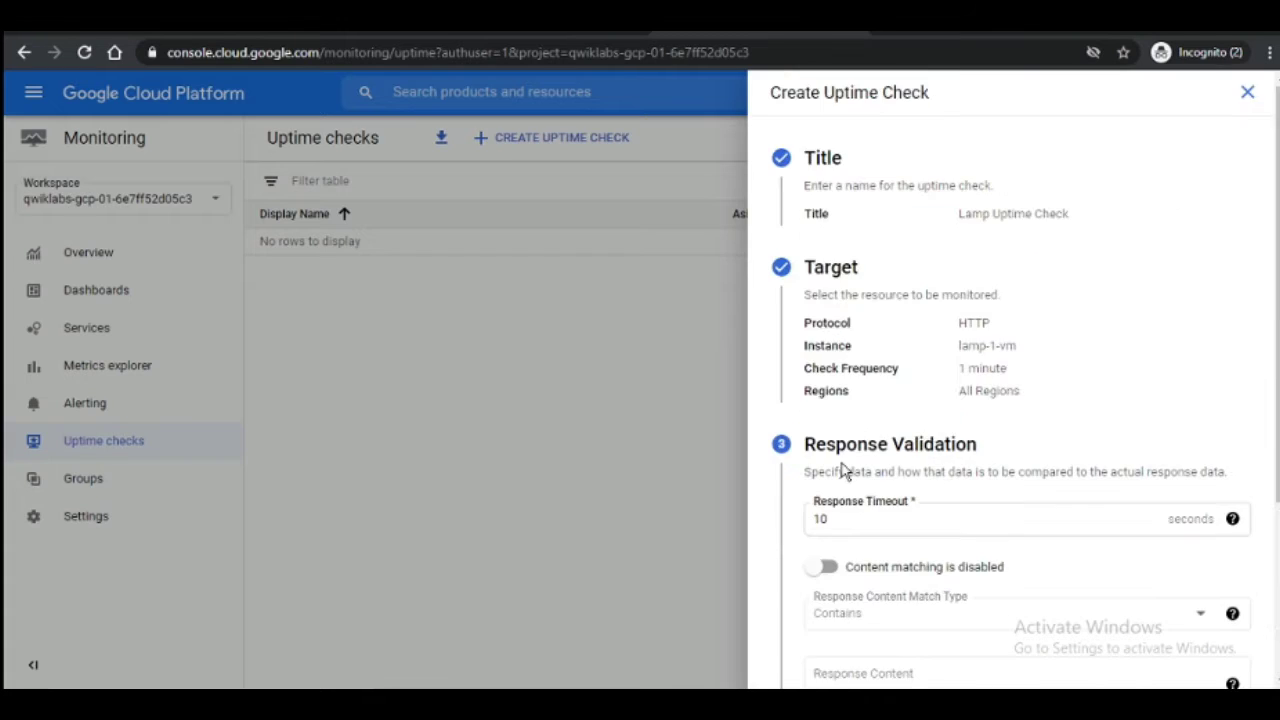
{"action": "left_click", "coordinate": [826, 518]}
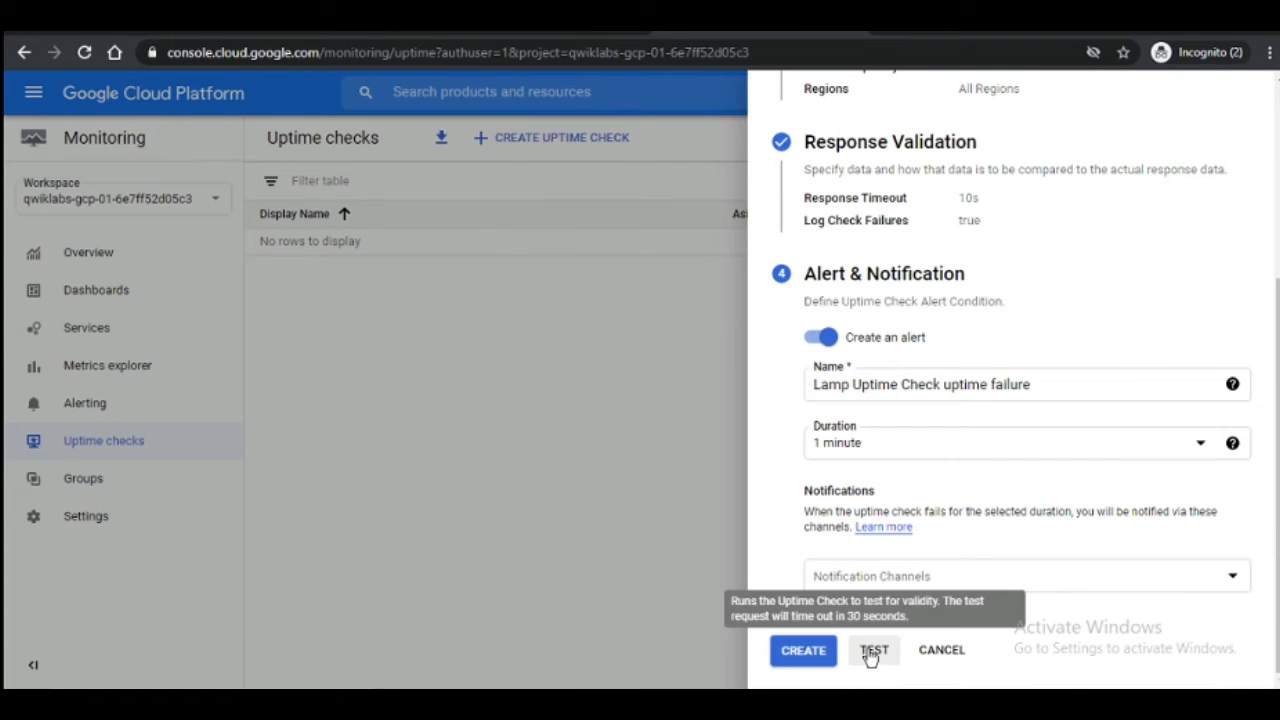
{"action": "left_click", "coordinate": [874, 651]}
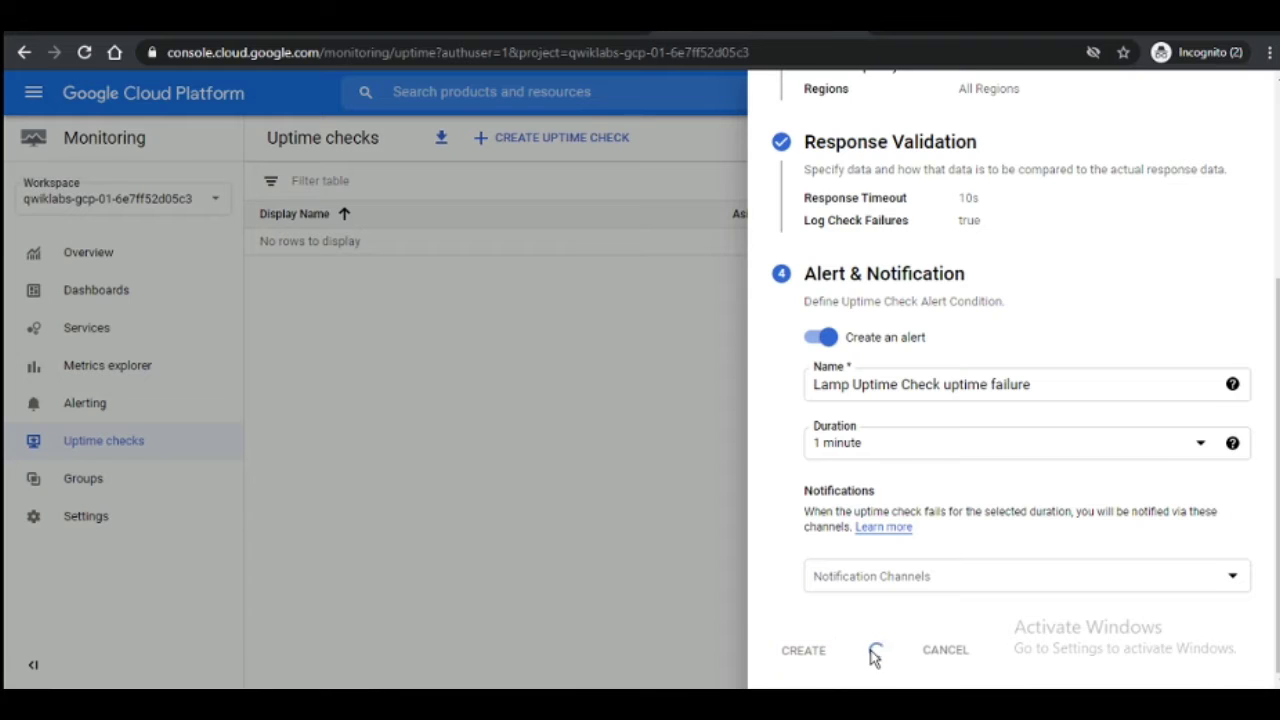
{"action": "left_click", "coordinate": [802, 652]}
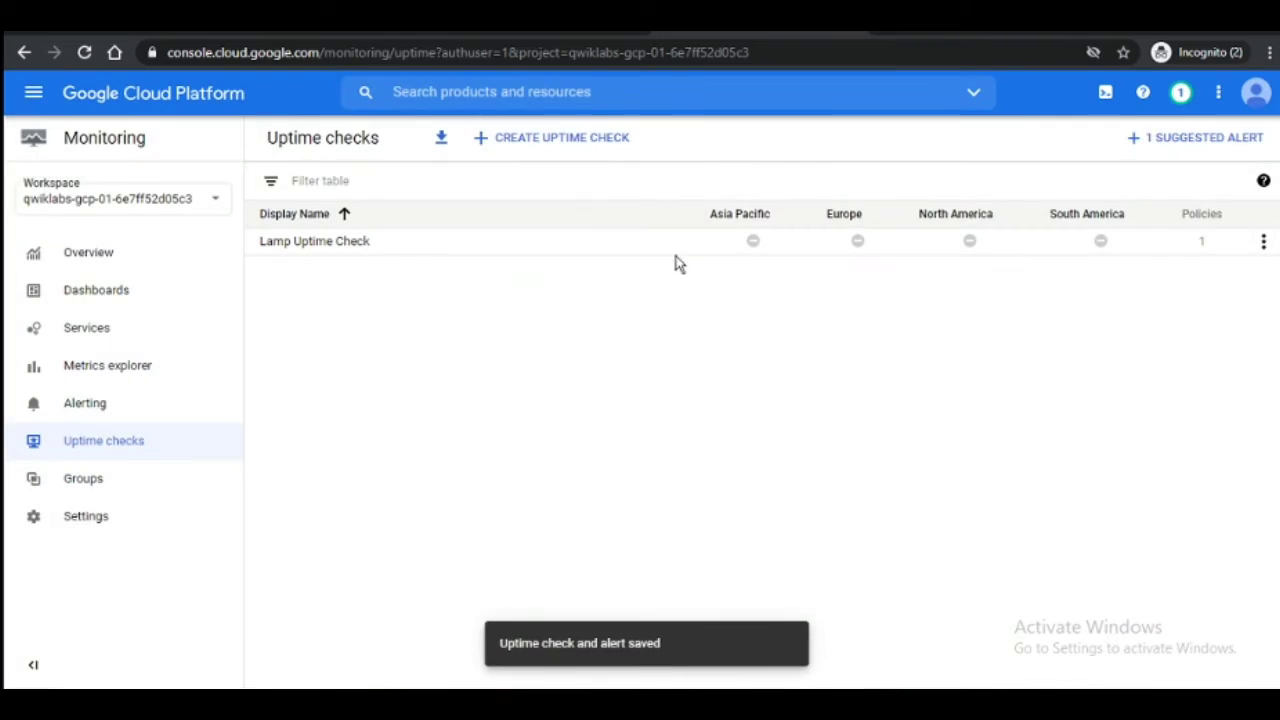
Step: Read the lab's Create an alerting policy section and open the Alerting page in Cloud Monitoring
{"action": "left_click", "coordinate": [564, 22]}
{"action": "scroll", "coordinate": [677, 268], "scroll_direction": "down", "scroll_amount": 3}
{"action": "scroll", "coordinate": [679, 284], "scroll_direction": "up", "scroll_amount": 2}
{"action": "scroll", "coordinate": [678, 283], "scroll_direction": "down", "scroll_amount": 8}
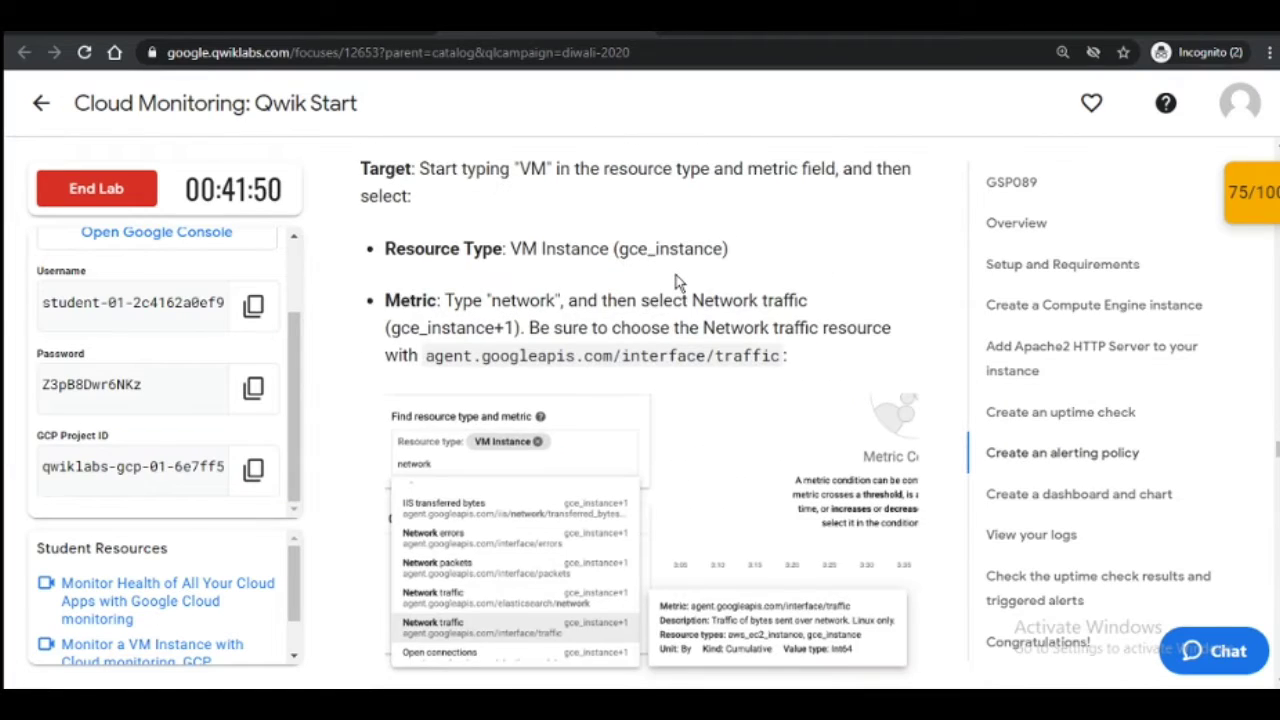
{"action": "scroll", "coordinate": [676, 275], "scroll_direction": "up", "scroll_amount": 1}
{"action": "scroll", "coordinate": [676, 274], "scroll_direction": "up", "scroll_amount": 10}
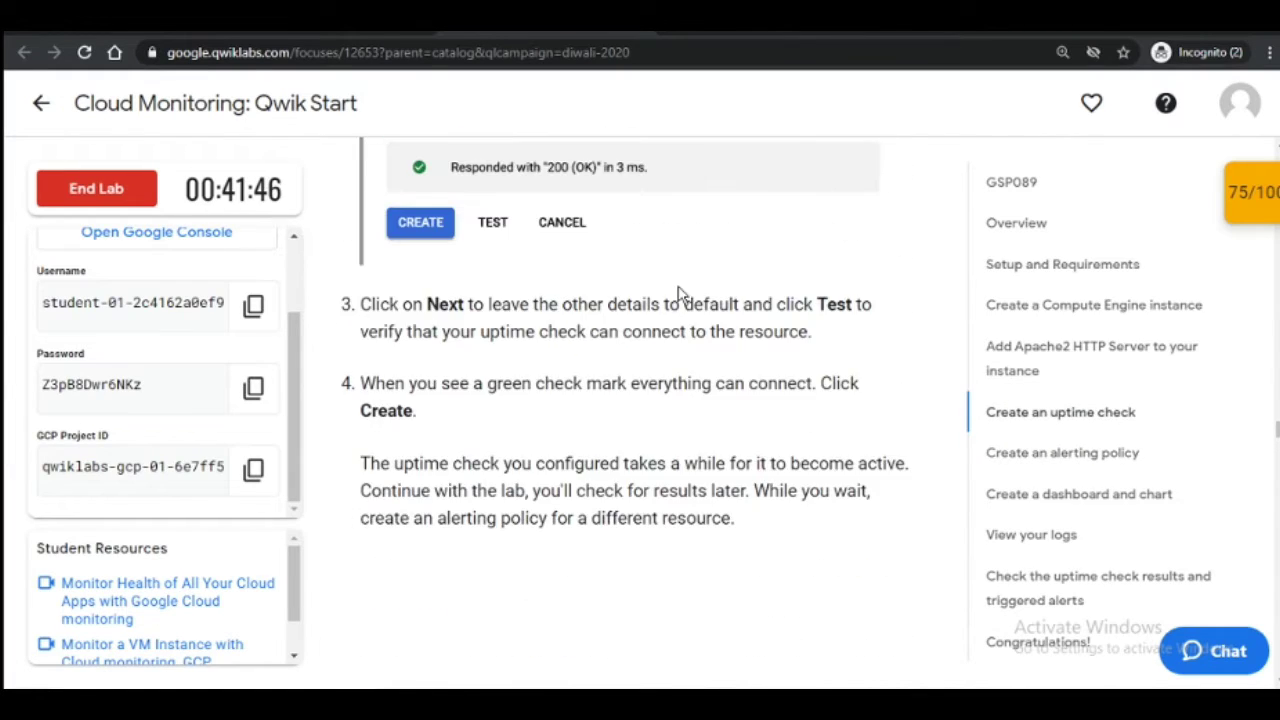
{"action": "scroll", "coordinate": [677, 285], "scroll_direction": "down", "scroll_amount": 7}
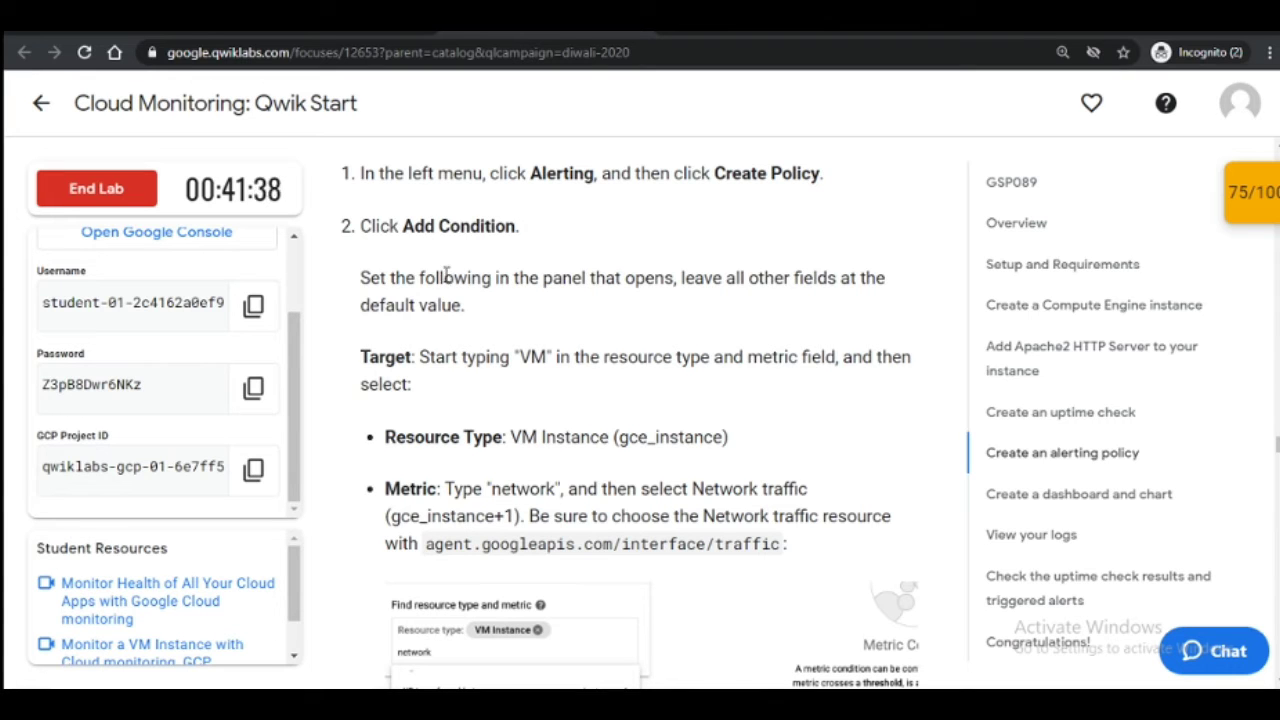
{"action": "left_click", "coordinate": [900, 20]}
{"action": "left_click", "coordinate": [800, 20]}
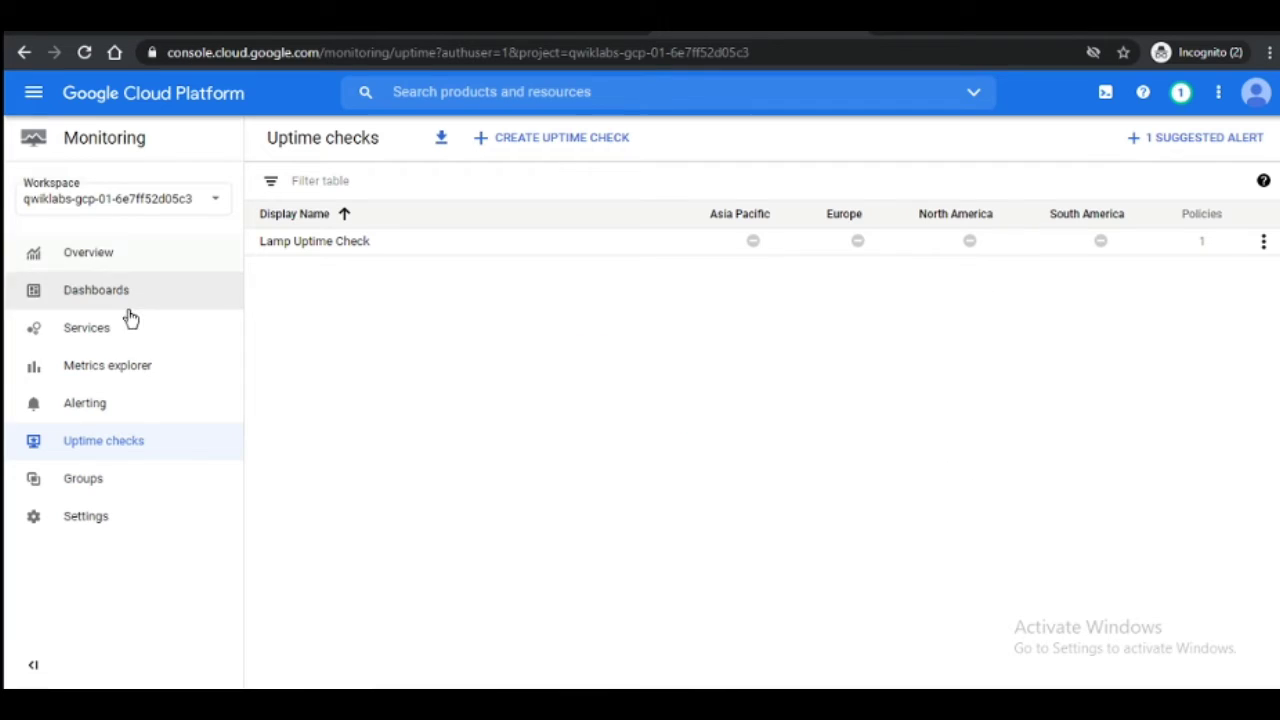
{"action": "left_click", "coordinate": [139, 419]}
Step: Create a new alerting policy and add a metric condition with VM Instance (gce_instance) as the resource type
{"action": "left_click", "coordinate": [538, 20]}
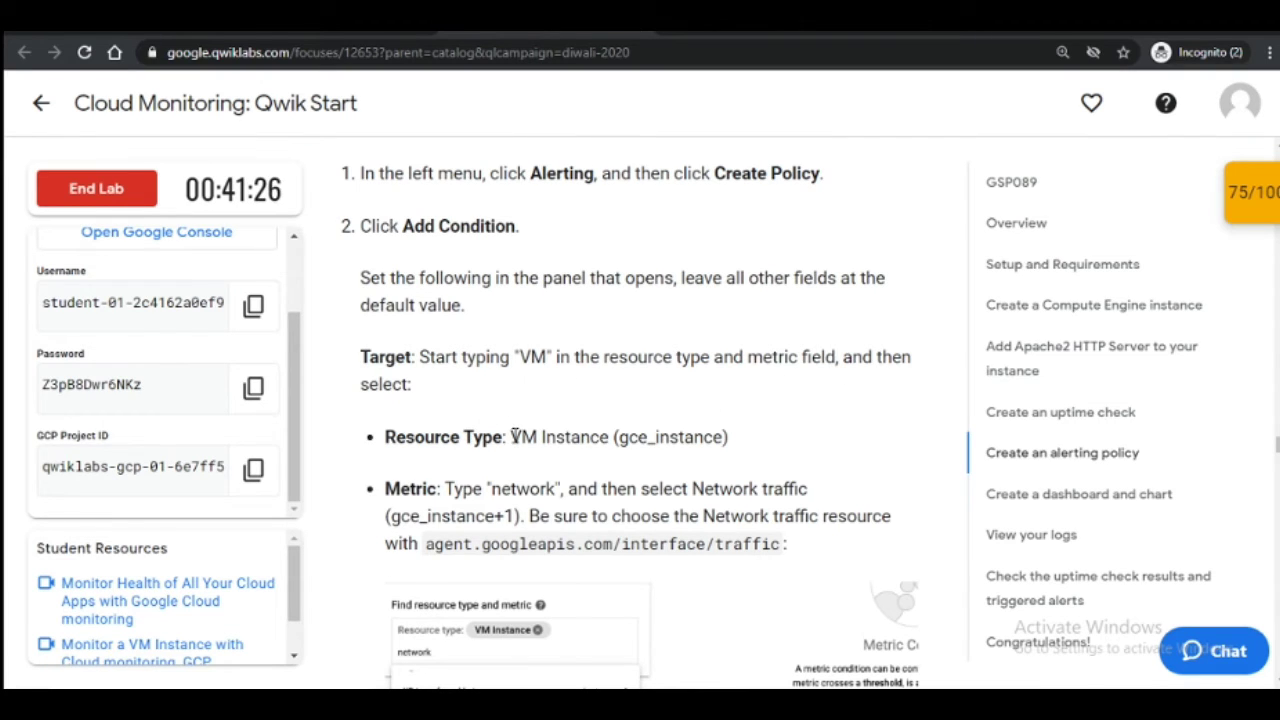
{"action": "left_click", "coordinate": [770, 20]}
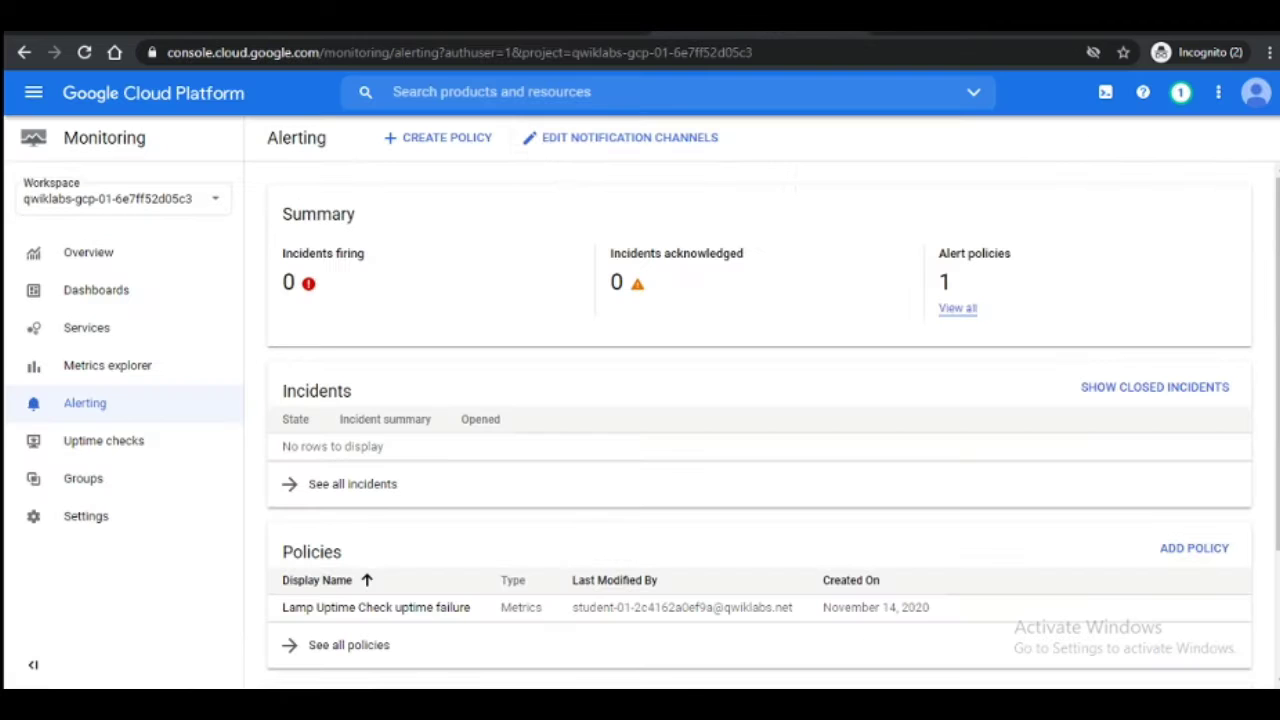
{"action": "left_click", "coordinate": [486, 140]}
{"action": "left_click", "coordinate": [347, 319]}
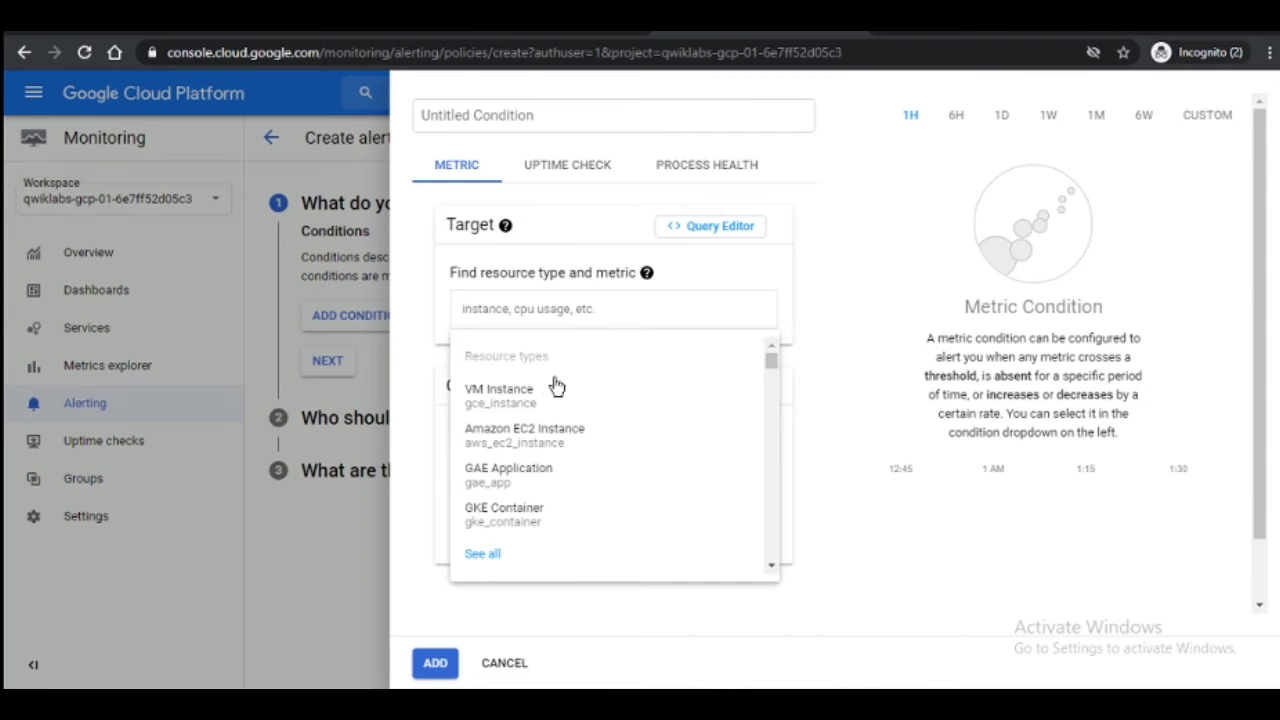
{"action": "left_click", "coordinate": [549, 393]}
Step: Select the Network traffic metric with agent.googleapis.com/interface/traffic for the VM Instance condition, checking the choice against the lab
{"action": "key", "text": "ctrl+shift+Tab"}
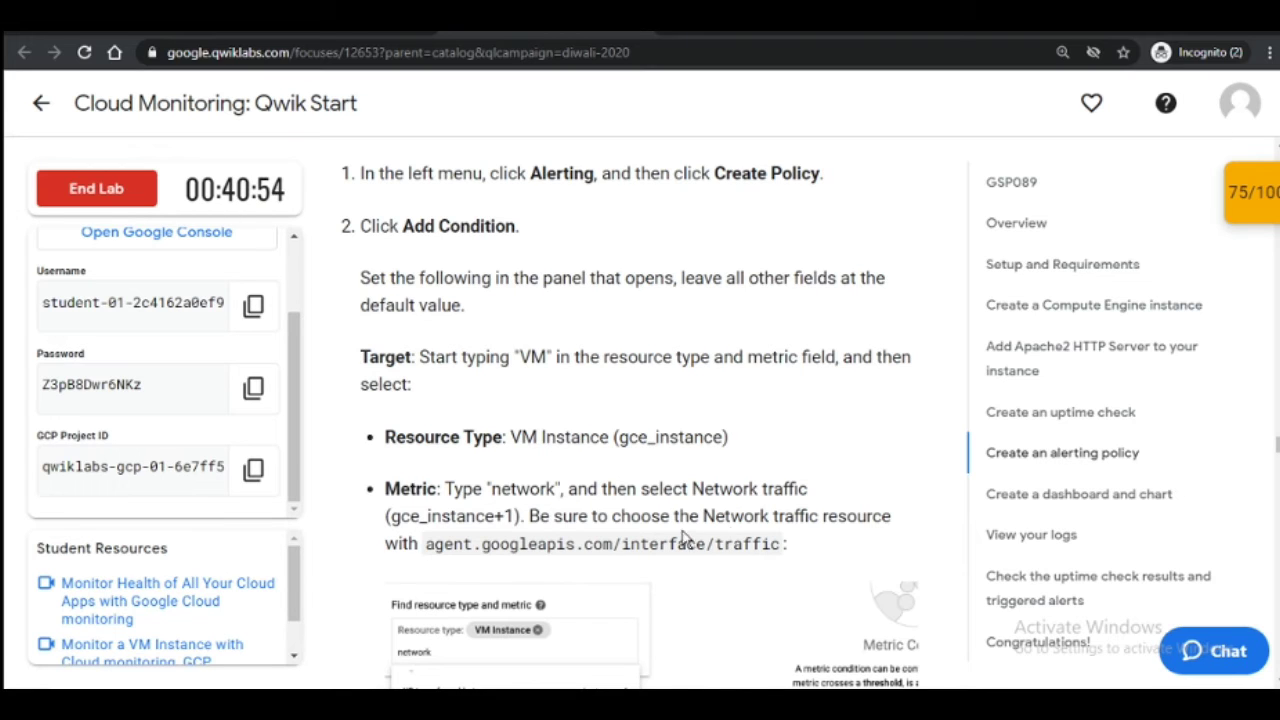
{"action": "key", "text": "ctrl+Tab"}
{"action": "type", "text": "netw"}
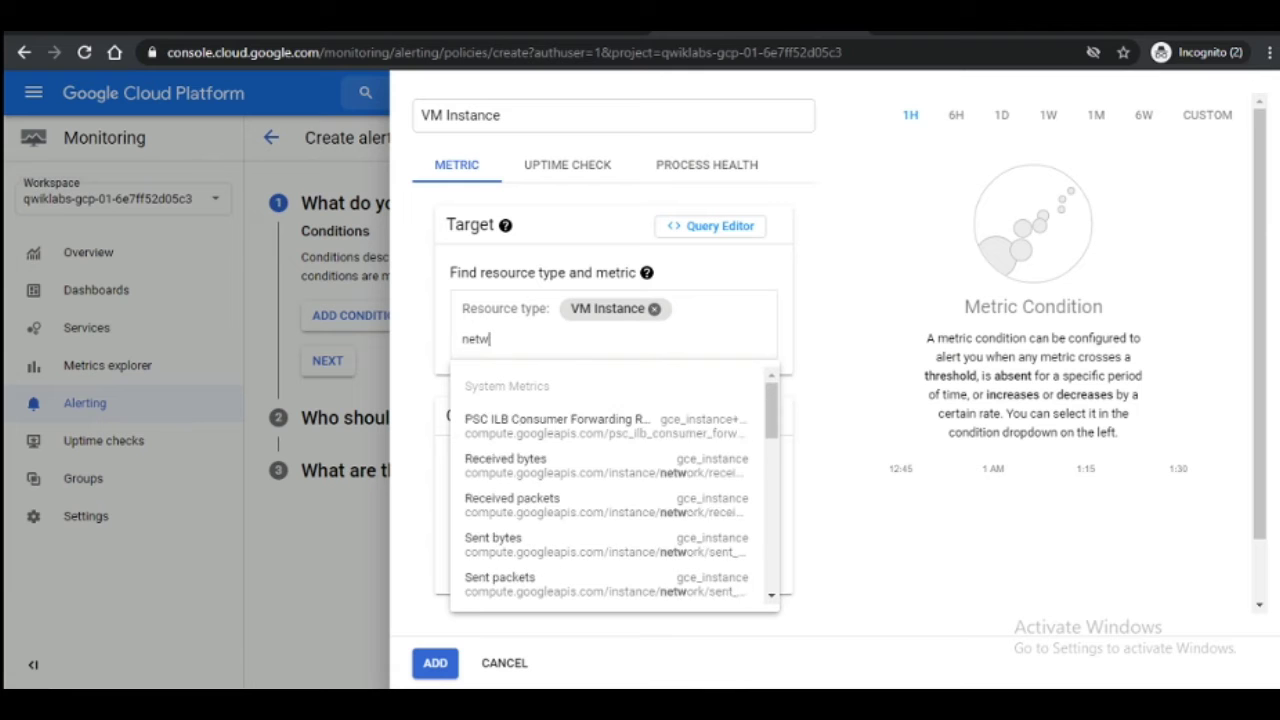
{"action": "type", "text": "ork"}
{"action": "key", "text": "ctrl+Tab"}
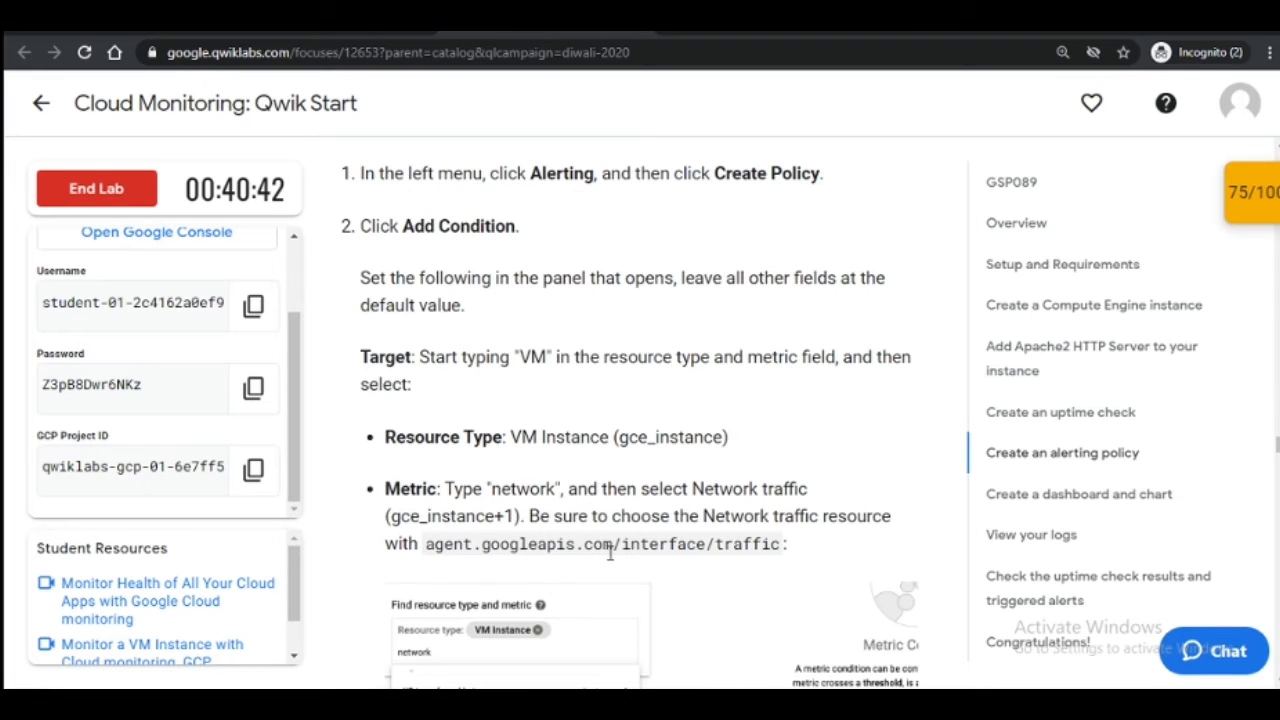
{"action": "left_click", "coordinate": [724, 24]}
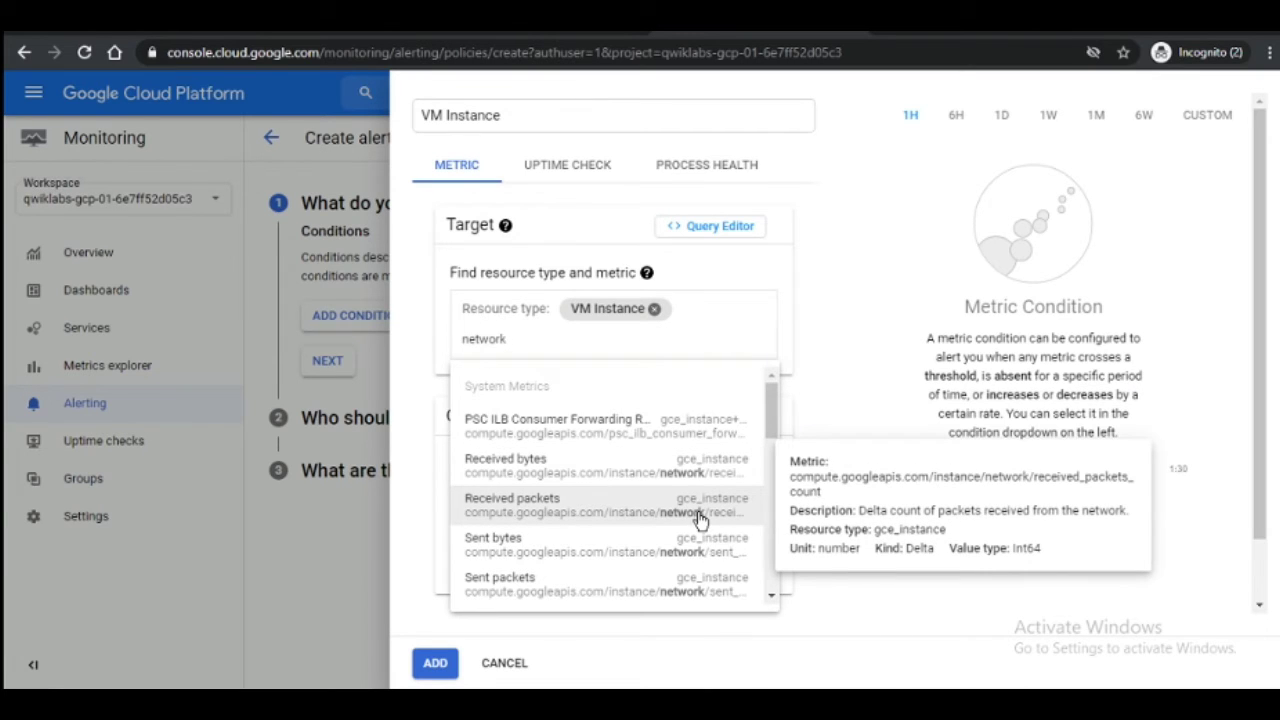
{"action": "scroll", "coordinate": [700, 519], "scroll_direction": "down", "scroll_amount": 2}
{"action": "scroll", "coordinate": [700, 519], "scroll_direction": "down", "scroll_amount": 1}
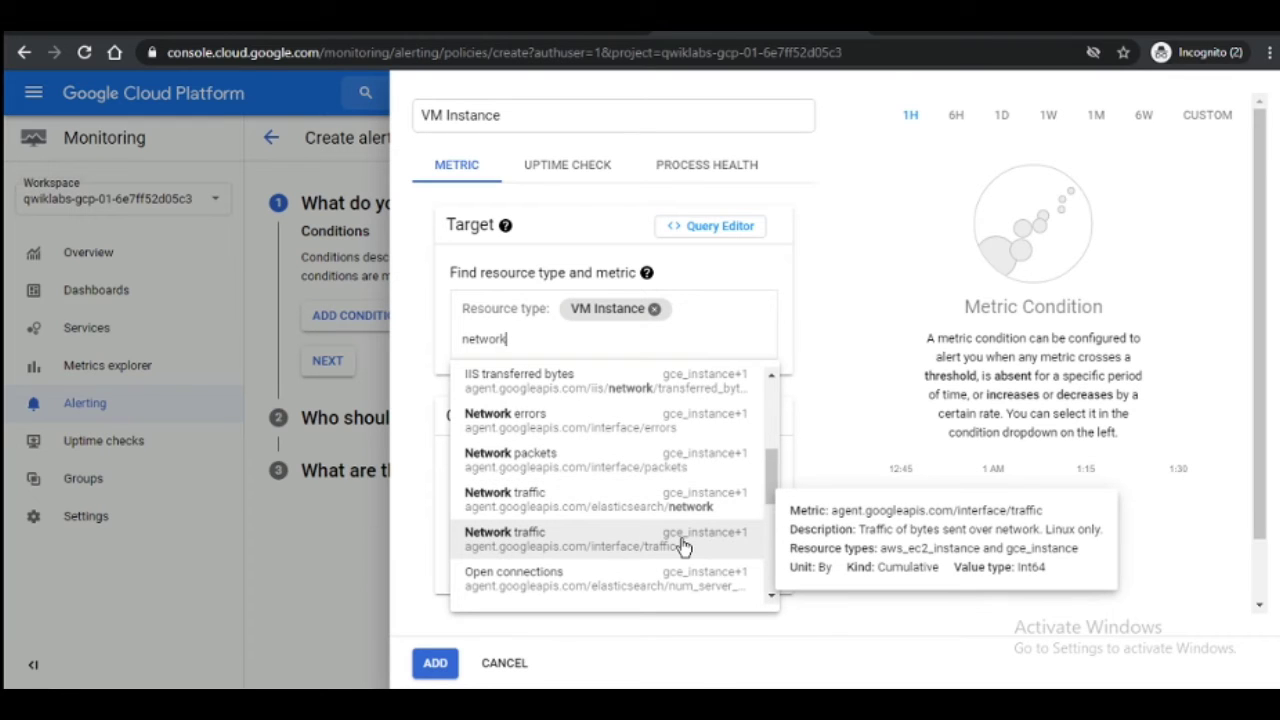
{"action": "left_click", "coordinate": [560, 18]}
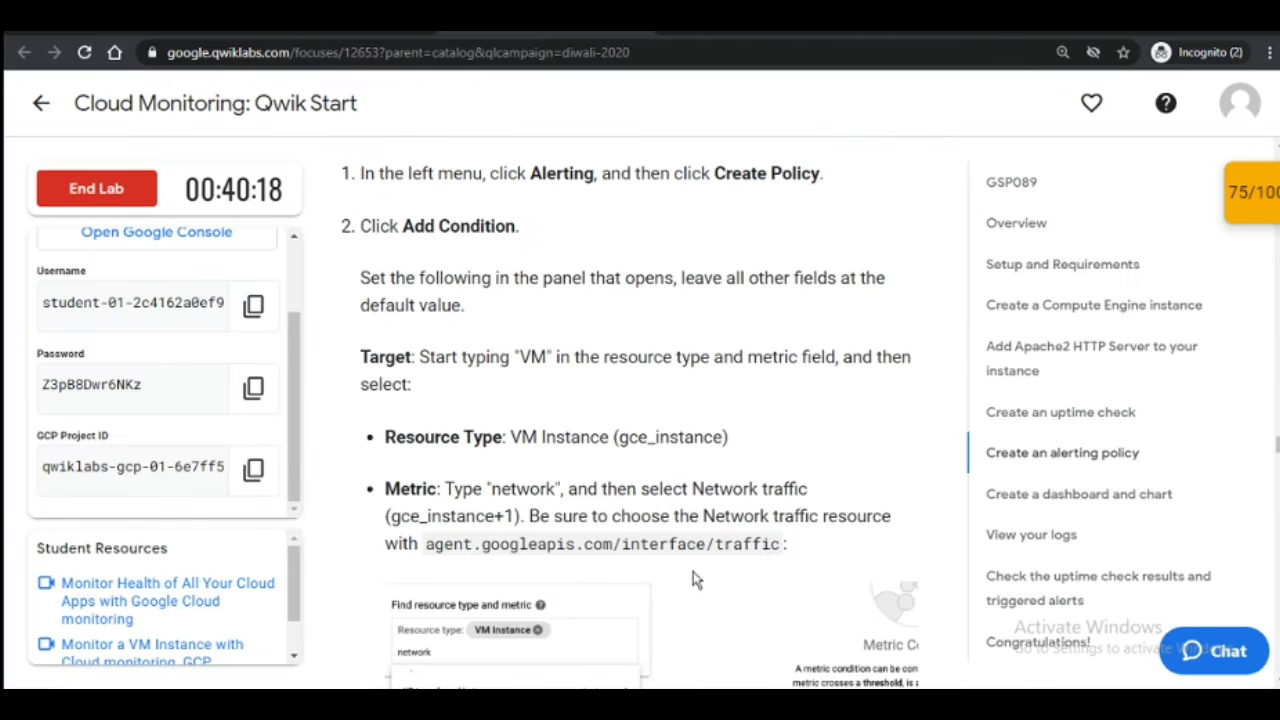
{"action": "left_click", "coordinate": [745, 18]}
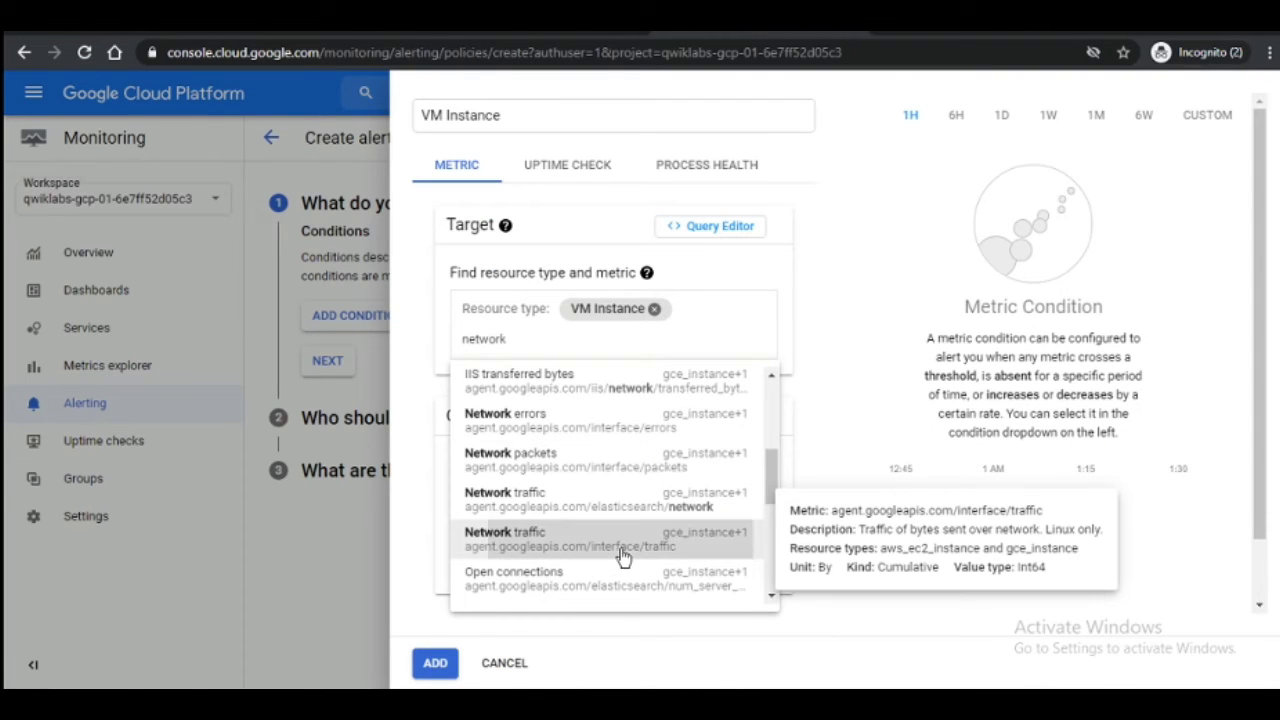
{"action": "left_click", "coordinate": [621, 550]}
Step: Look up the lab's condition configuration values and set the threshold to 500
{"action": "key", "text": "alt+Tab"}
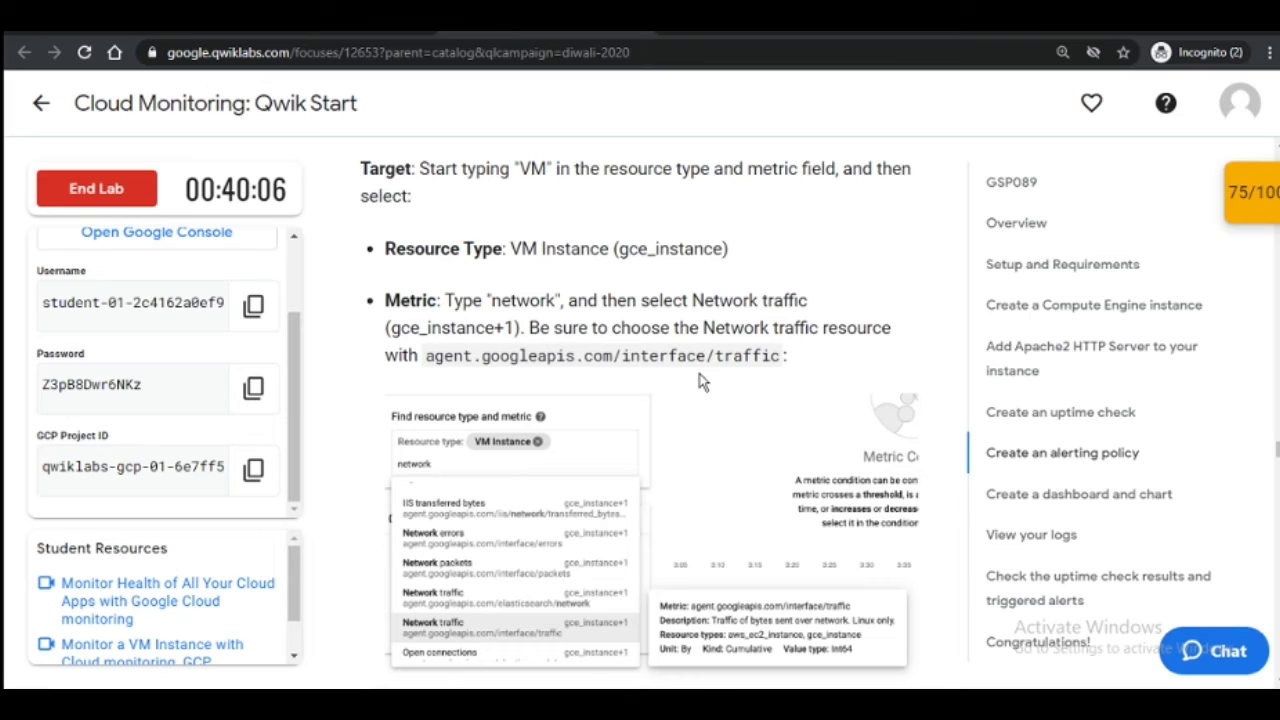
{"action": "scroll", "coordinate": [700, 380], "scroll_direction": "down", "scroll_amount": 3}
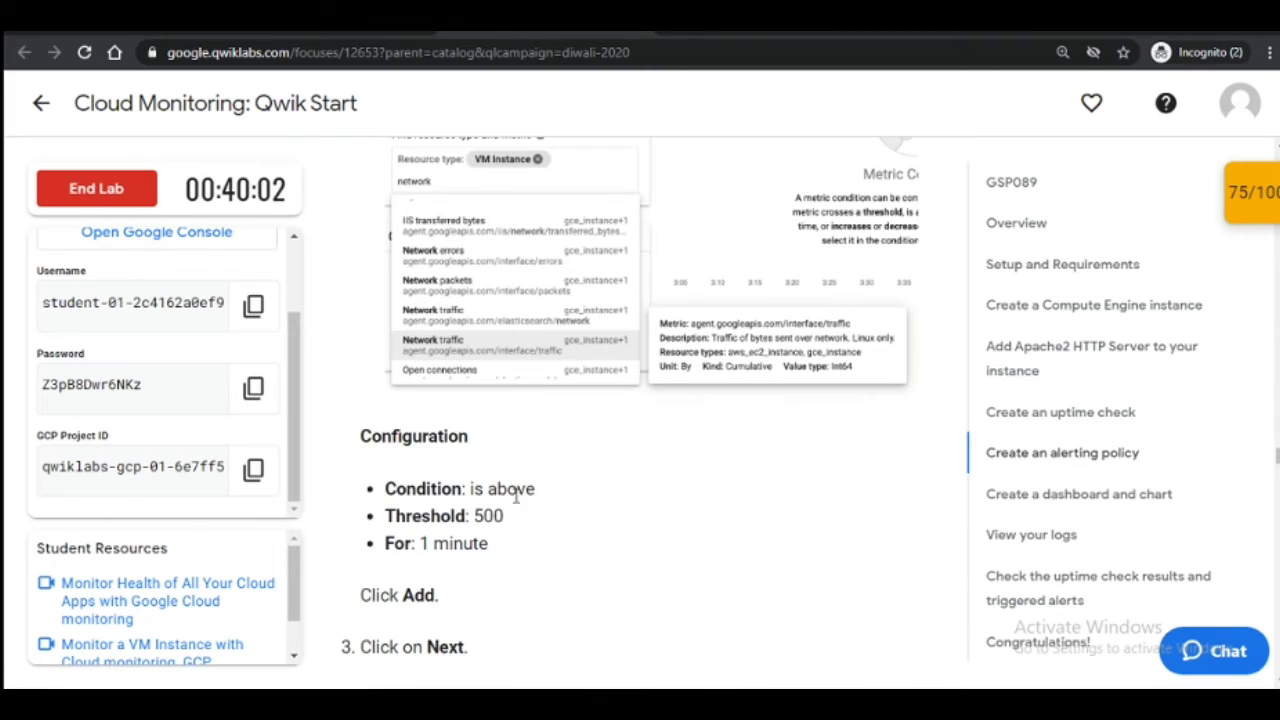
{"action": "key", "text": "alt+Tab"}
{"action": "scroll", "coordinate": [514, 463], "scroll_direction": "down", "scroll_amount": 2}
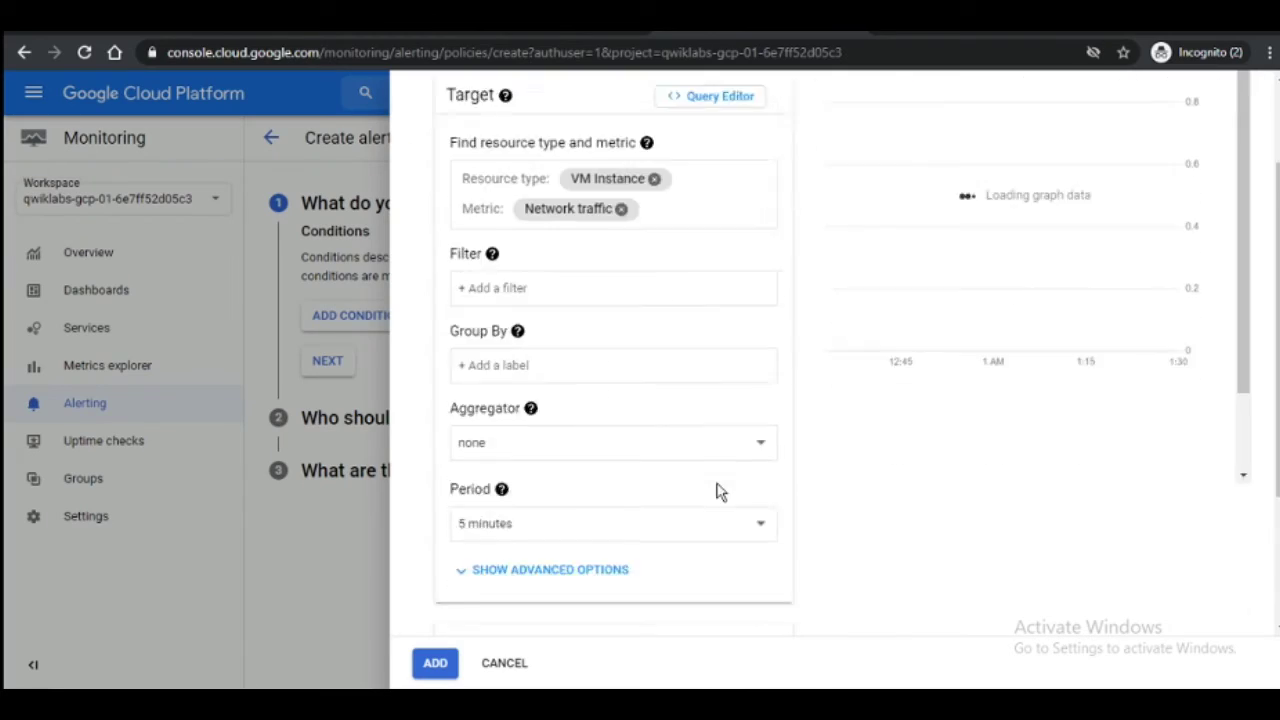
{"action": "scroll", "coordinate": [716, 491], "scroll_direction": "down", "scroll_amount": 3}
{"action": "left_click", "coordinate": [621, 572]}
{"action": "type", "text": "500"}
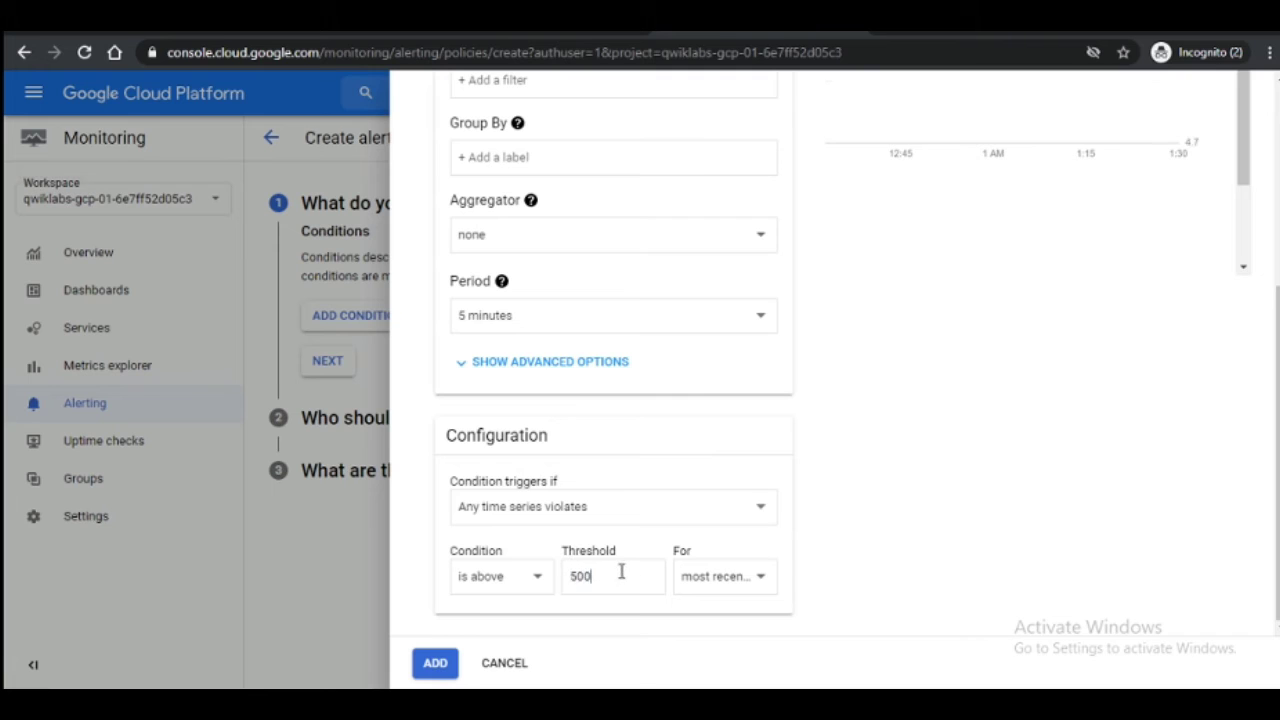
Step: Set the condition's For duration to 1 minute, as the lab specifies
{"action": "key", "text": "alt+Tab"}
{"action": "key", "text": "alt+Tab"}
{"action": "left_click", "coordinate": [756, 586]}
{"action": "left_click", "coordinate": [756, 586]}
{"action": "left_click", "coordinate": [757, 587]}
{"action": "scroll", "coordinate": [735, 500], "scroll_direction": "up", "scroll_amount": 1}
{"action": "left_click", "coordinate": [740, 495]}
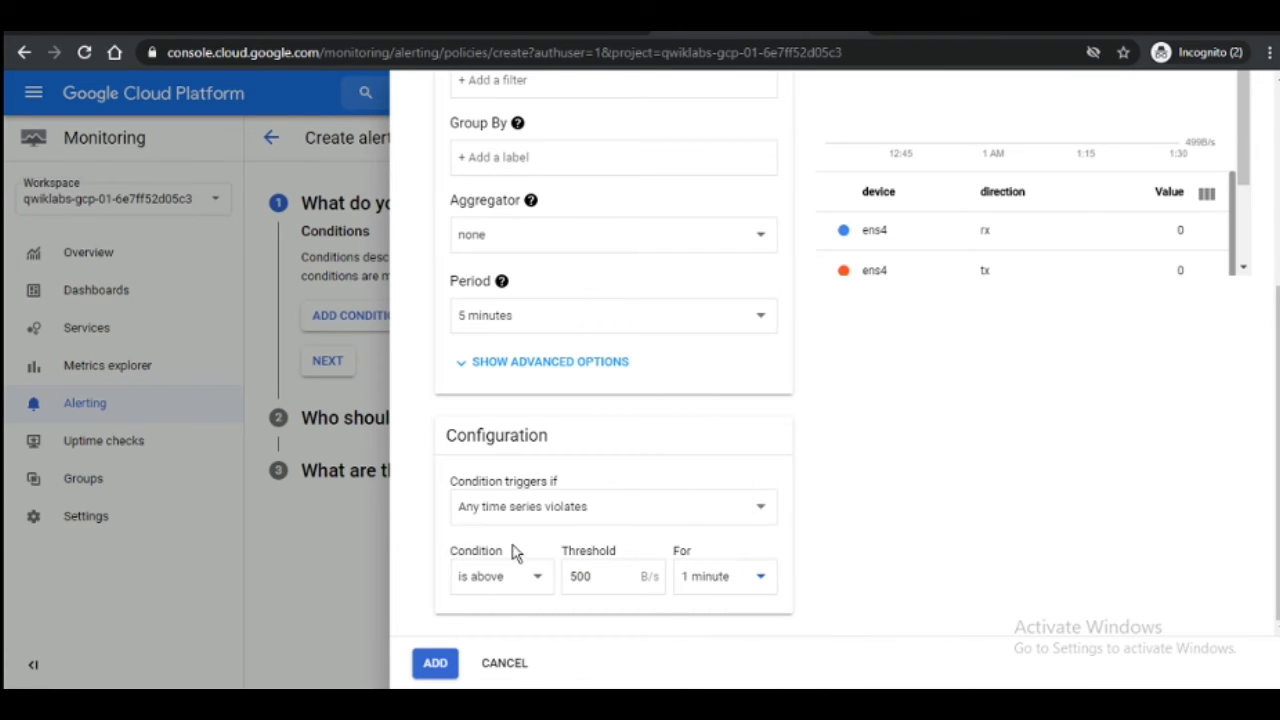
Step: Add the network traffic condition to the alerting policy and continue to the notification section
{"action": "key", "text": "alt+Tab"}
{"action": "scroll", "coordinate": [677, 469], "scroll_direction": "down", "scroll_amount": 3}
{"action": "key", "text": "alt+Tab"}
{"action": "left_click", "coordinate": [437, 665]}
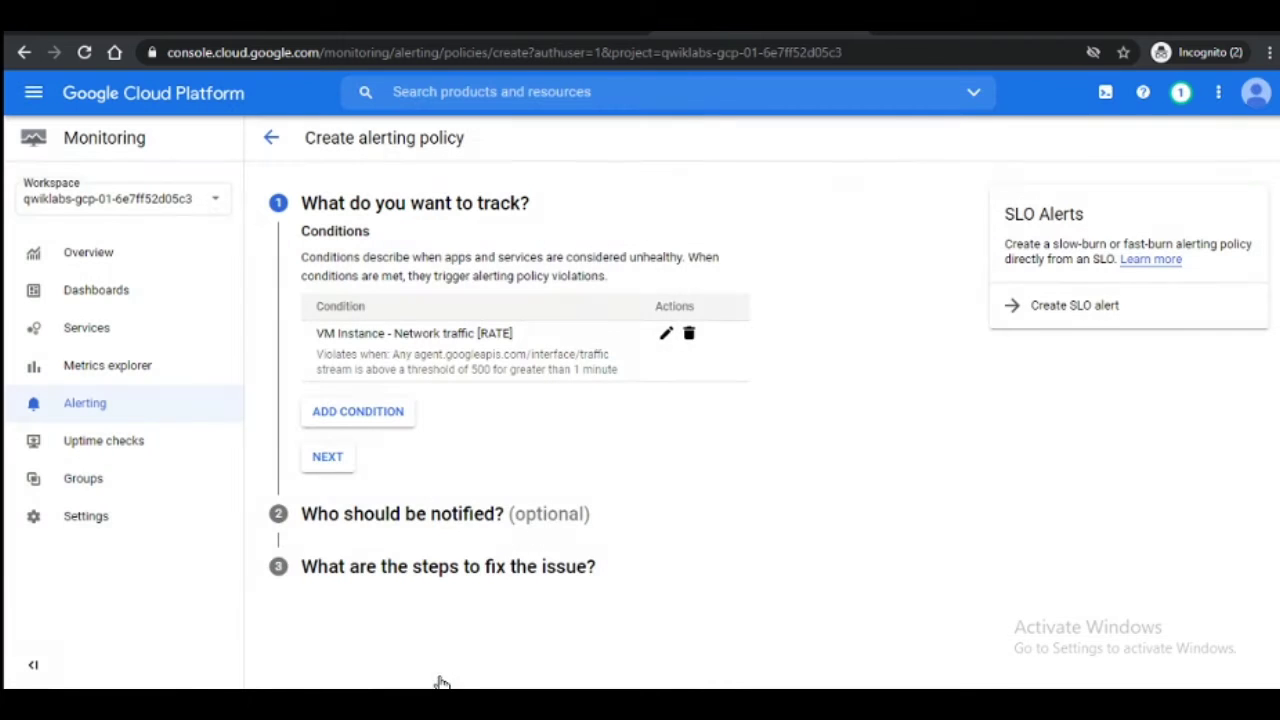
{"action": "left_click", "coordinate": [330, 457]}
Step: Read the lab's notification channel instructions and open the notification channel management page from the policy
{"action": "key", "text": "alt+Tab"}
{"action": "scroll", "coordinate": [600, 460], "scroll_direction": "down", "scroll_amount": 3}
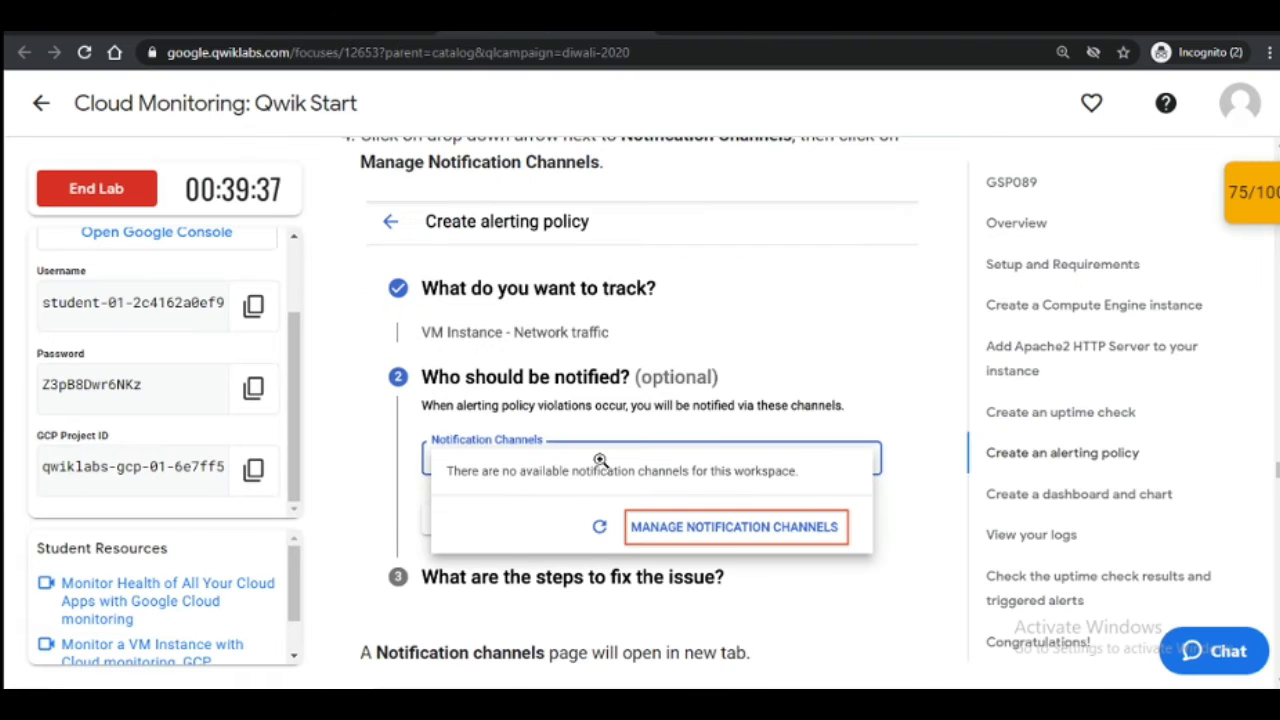
{"action": "scroll", "coordinate": [600, 460], "scroll_direction": "down", "scroll_amount": 2}
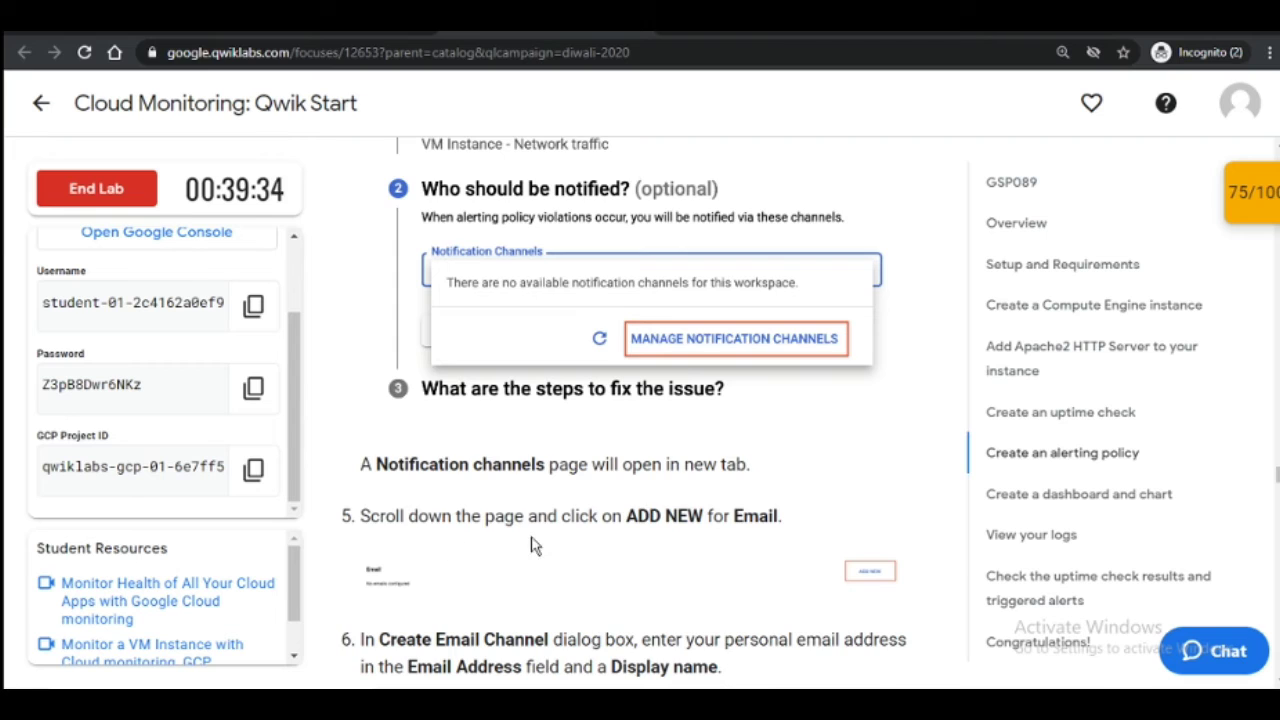
{"action": "scroll", "coordinate": [533, 545], "scroll_direction": "down", "scroll_amount": 2}
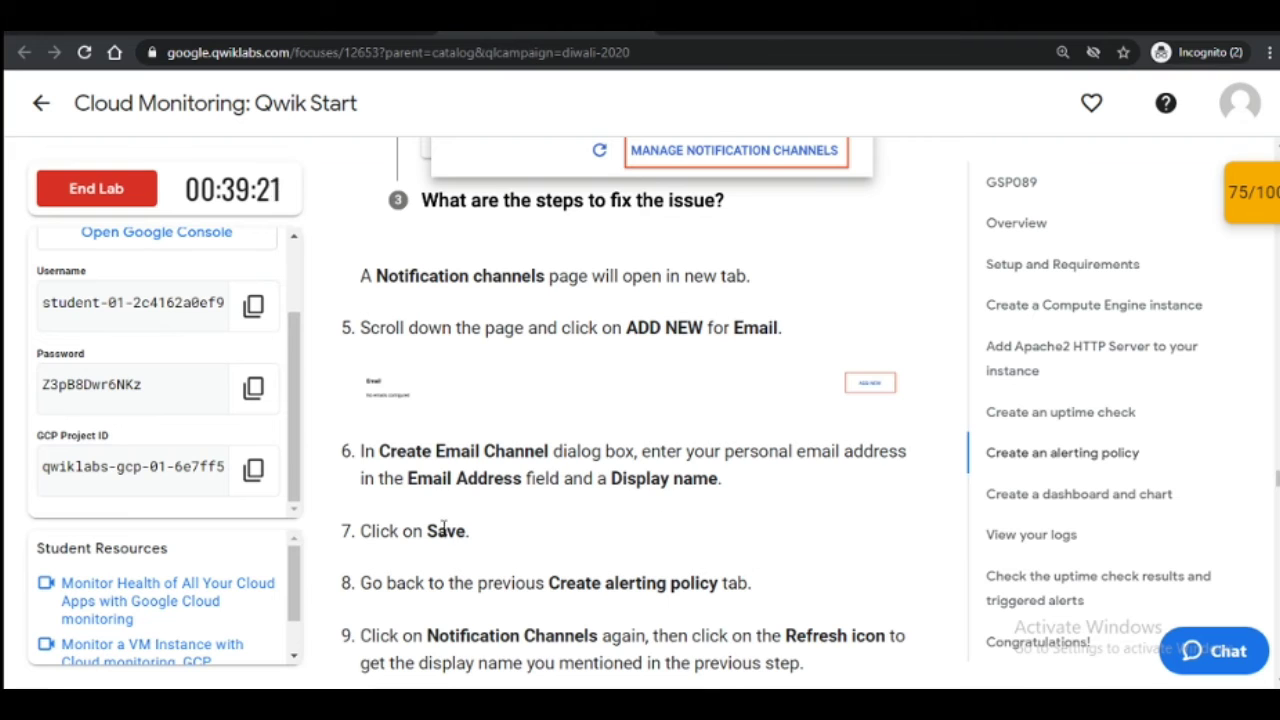
{"action": "left_click", "coordinate": [728, 31]}
{"action": "left_click", "coordinate": [683, 367]}
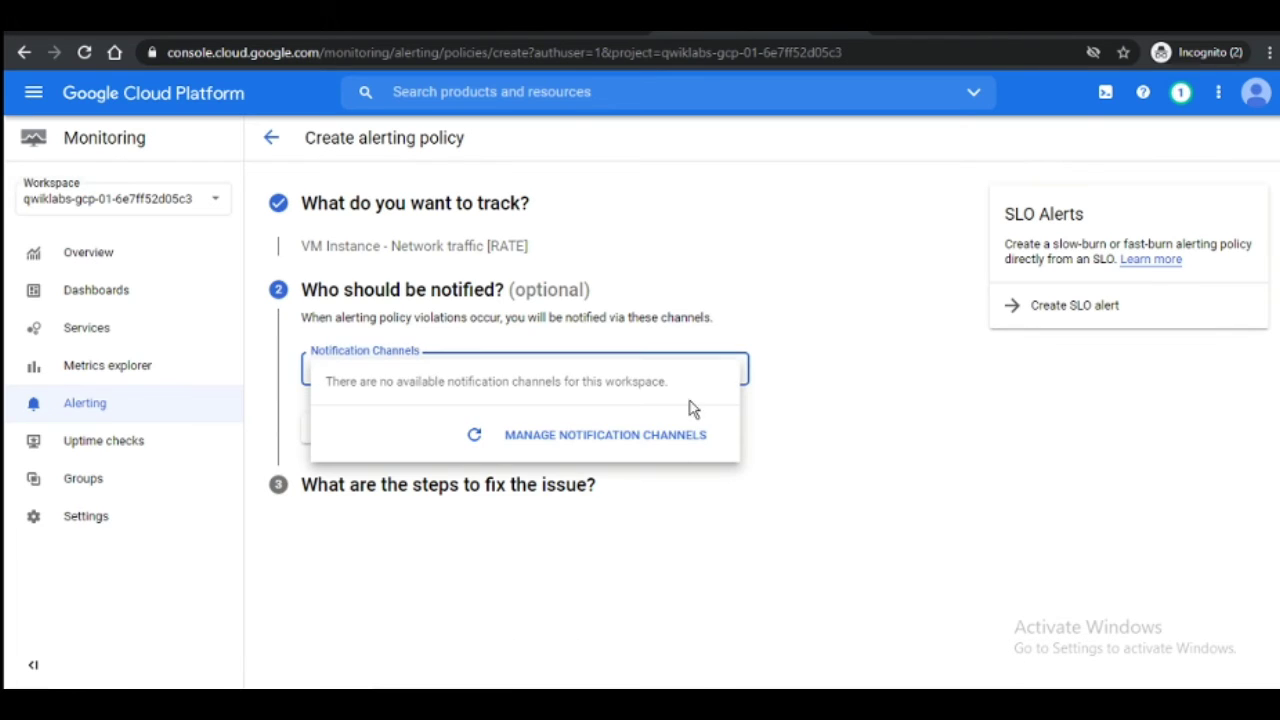
{"action": "left_click", "coordinate": [676, 435]}
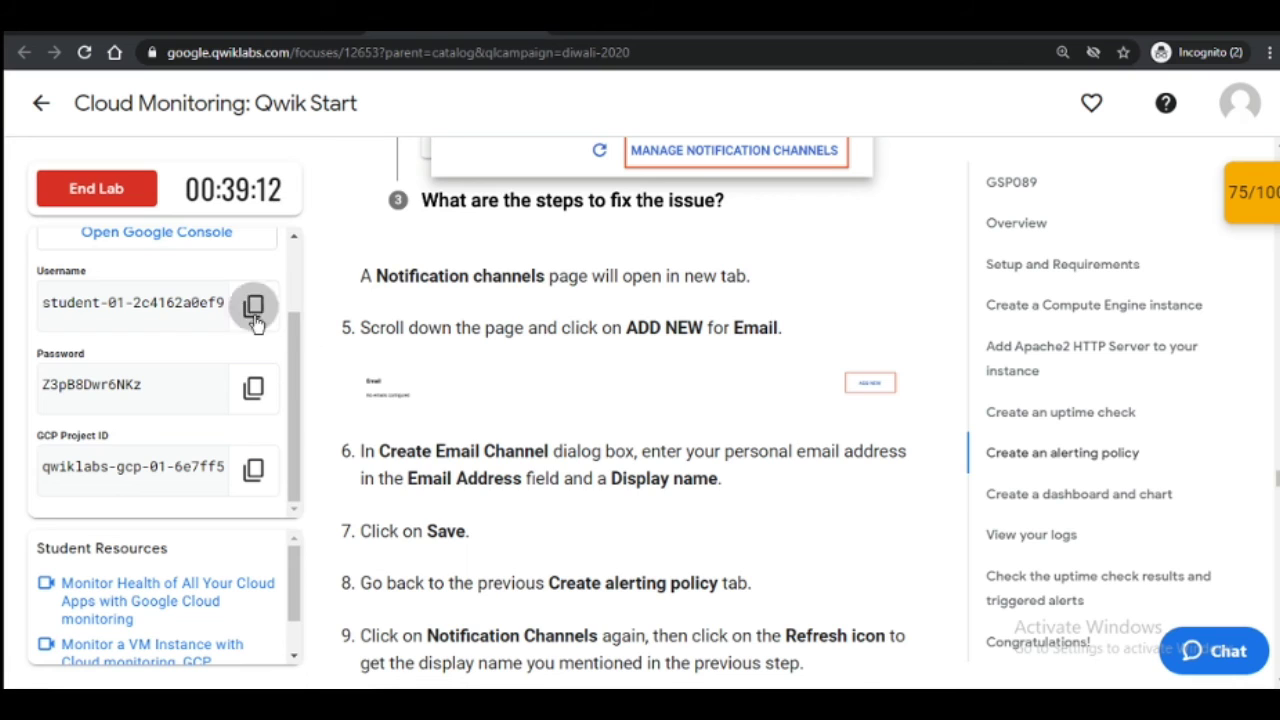
Step: Create an email notification channel using the lab account's copied email address and the display name Qwiklabs
{"action": "left_click", "coordinate": [253, 305]}
{"action": "left_click", "coordinate": [772, 32]}
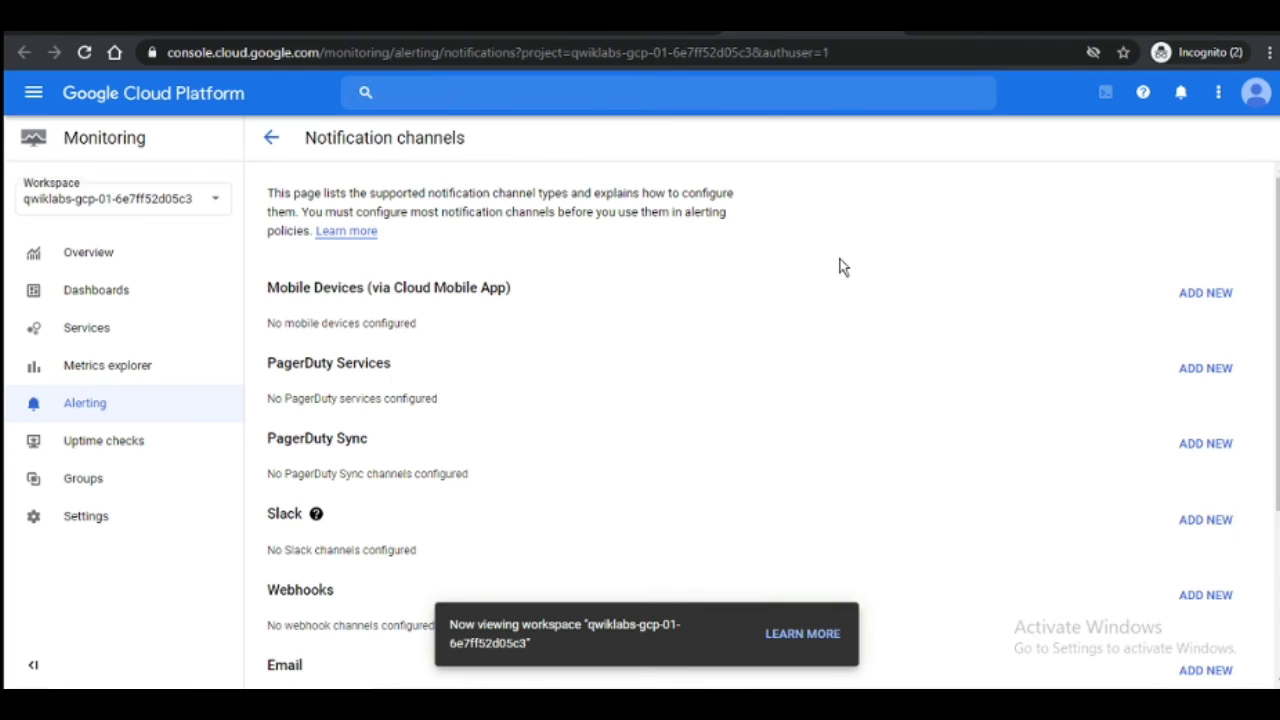
{"action": "scroll", "coordinate": [810, 345], "scroll_direction": "down", "scroll_amount": 1}
{"action": "scroll", "coordinate": [808, 349], "scroll_direction": "down", "scroll_amount": 3}
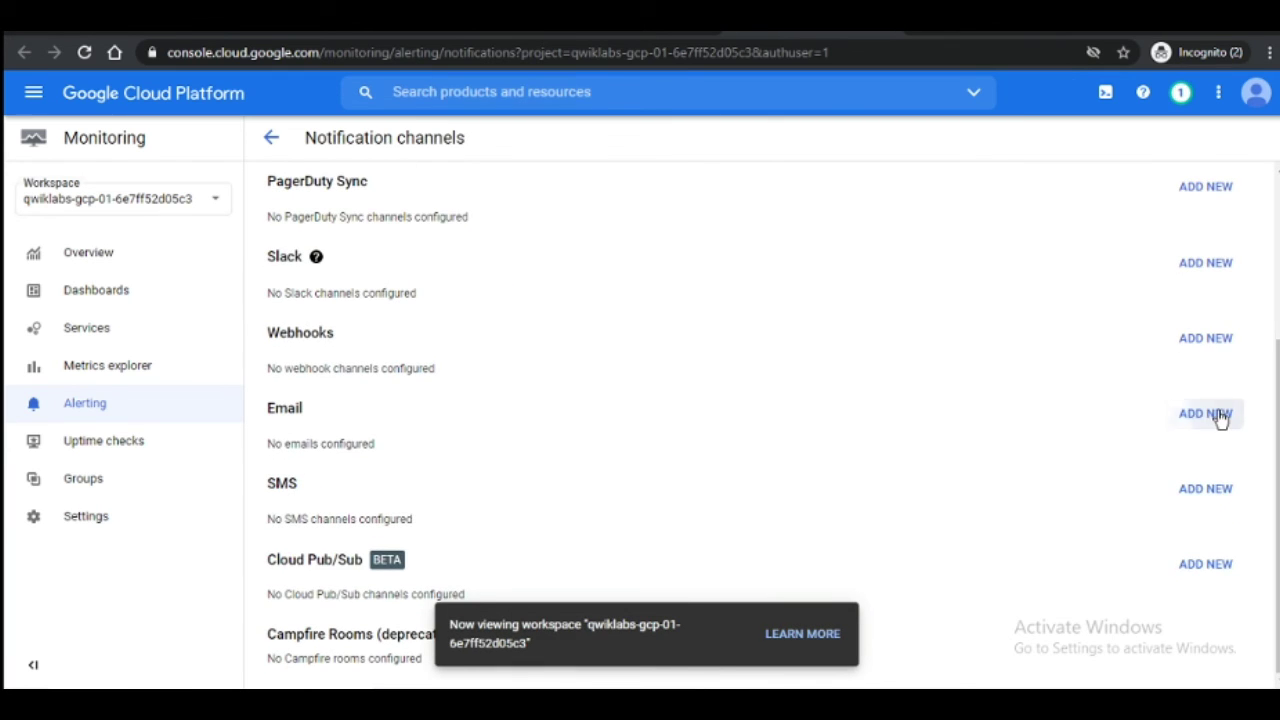
{"action": "left_click", "coordinate": [1206, 413]}
{"action": "key", "text": "ctrl+v"}
{"action": "left_click", "coordinate": [634, 429]}
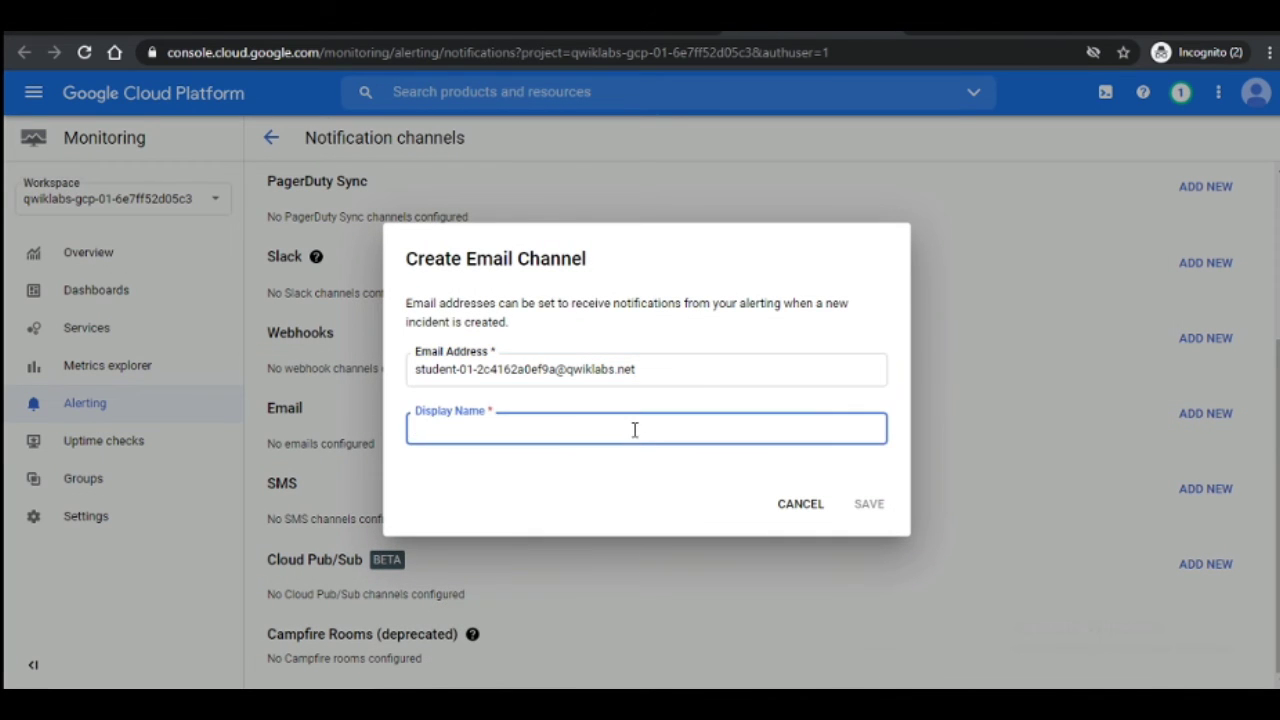
{"action": "type", "text": "Qwiklabs"}
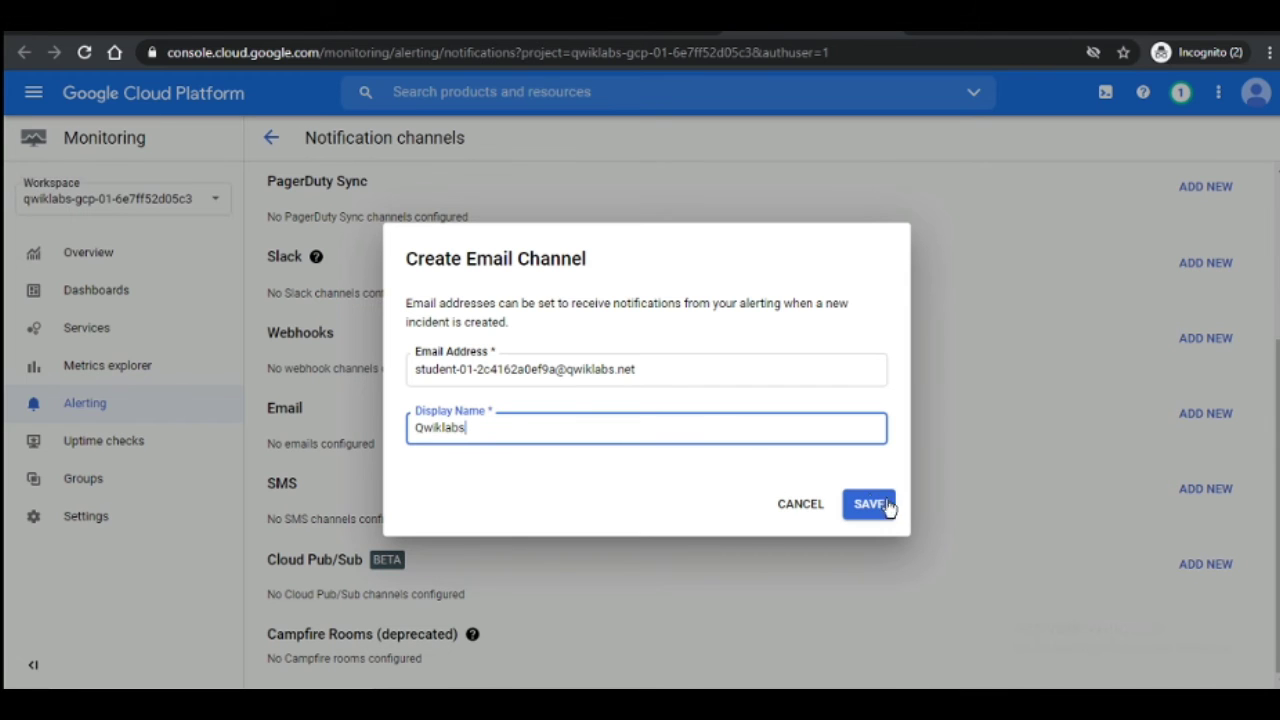
{"action": "left_click", "coordinate": [886, 505]}
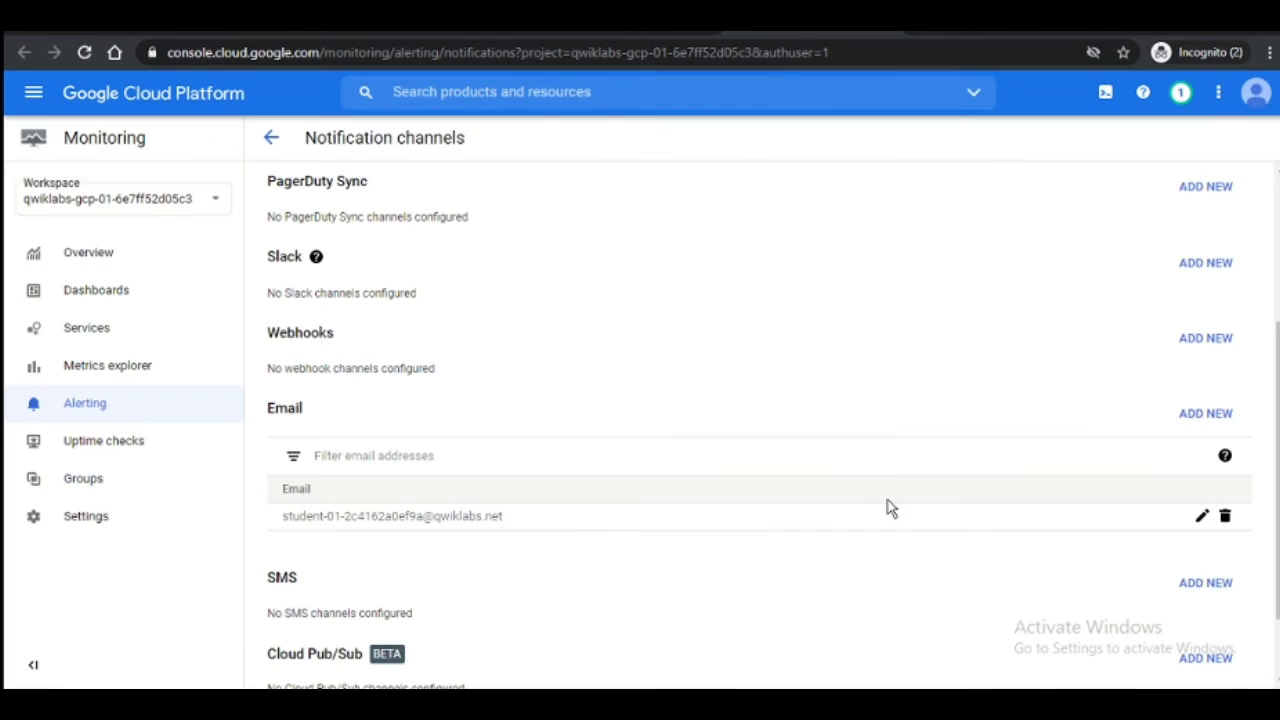
Step: Refresh the alerting policy's available notification channels, select the Qwiklabs email channel, and continue to the final section
{"action": "left_click", "coordinate": [461, 22]}
{"action": "left_click", "coordinate": [690, 22]}
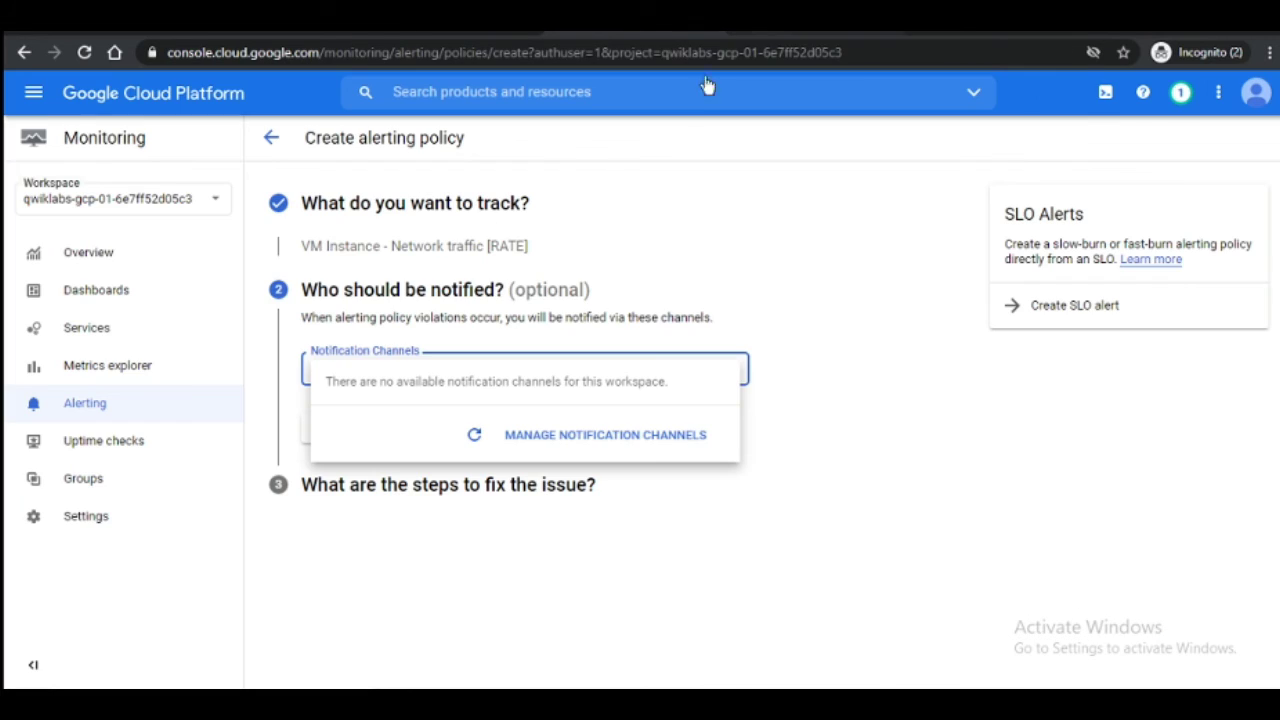
{"action": "left_click", "coordinate": [476, 437]}
{"action": "left_click", "coordinate": [571, 366]}
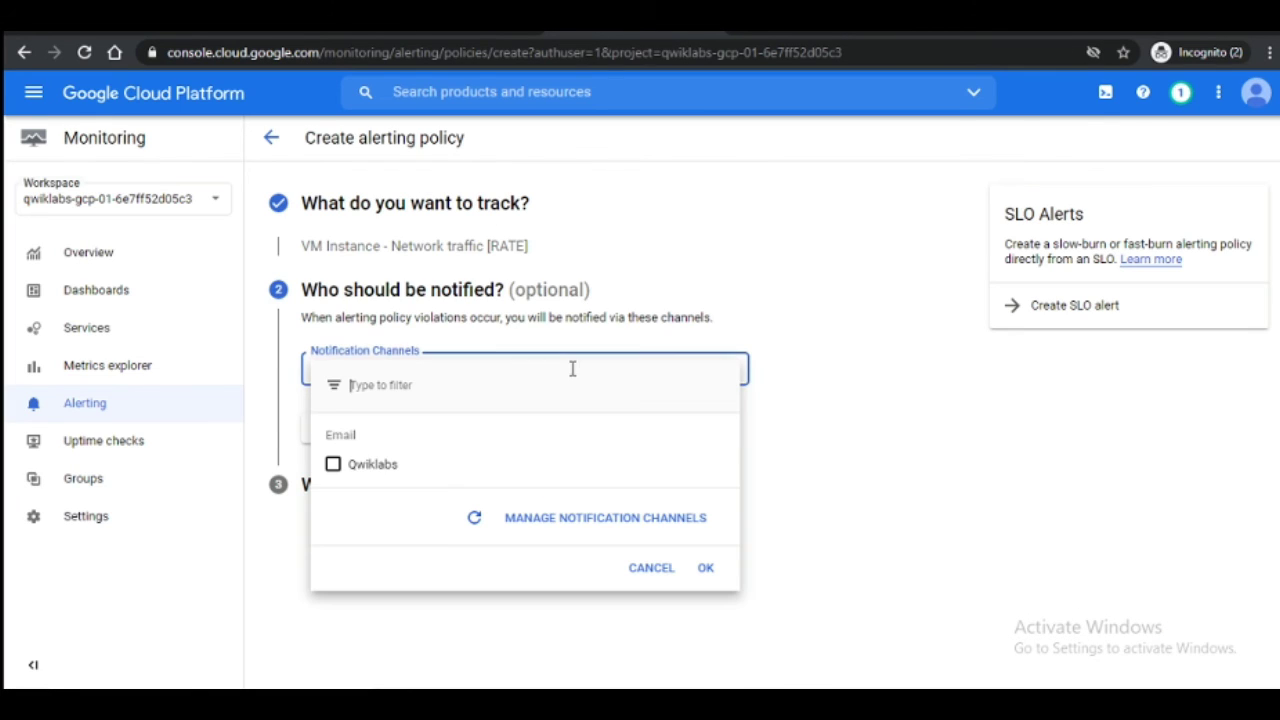
{"action": "left_click", "coordinate": [334, 463]}
{"action": "left_click", "coordinate": [706, 567]}
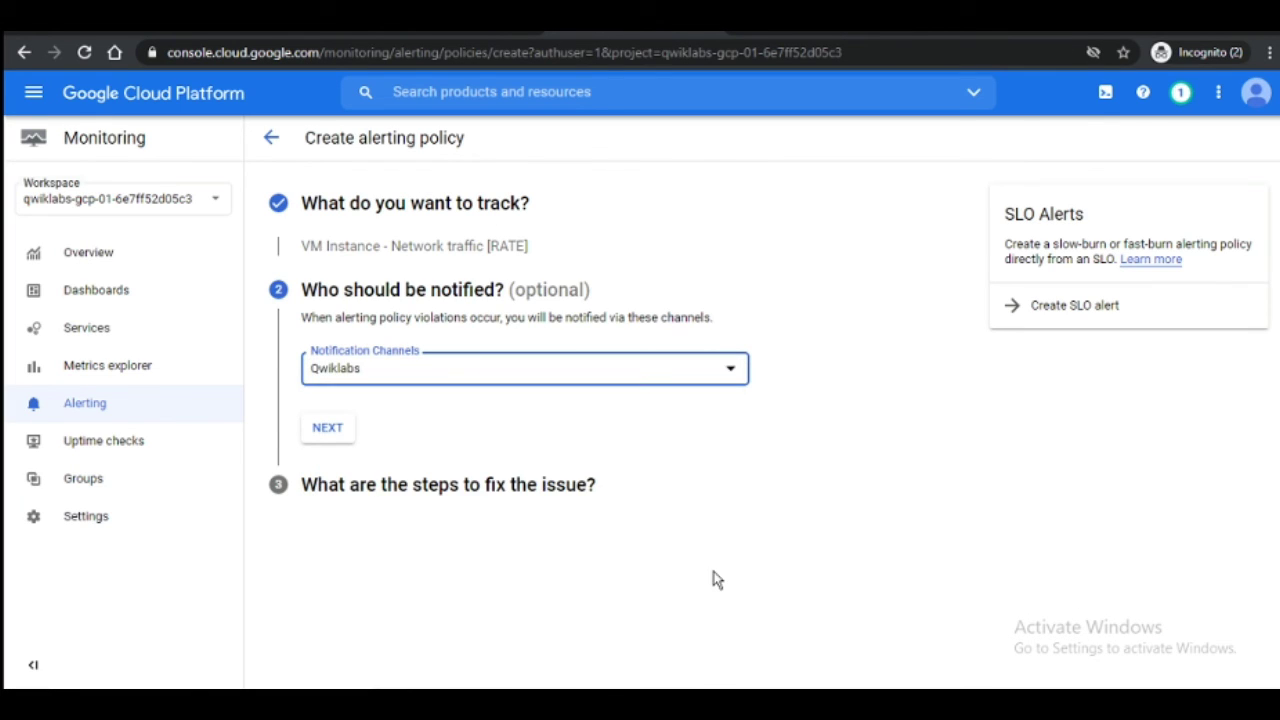
{"action": "left_click", "coordinate": [351, 429]}
Step: Copy the alert name from the lab instructions and name the policy Inbound Traffic Alert
{"action": "left_click", "coordinate": [461, 22]}
{"action": "scroll", "coordinate": [580, 387], "scroll_direction": "down", "scroll_amount": 2}
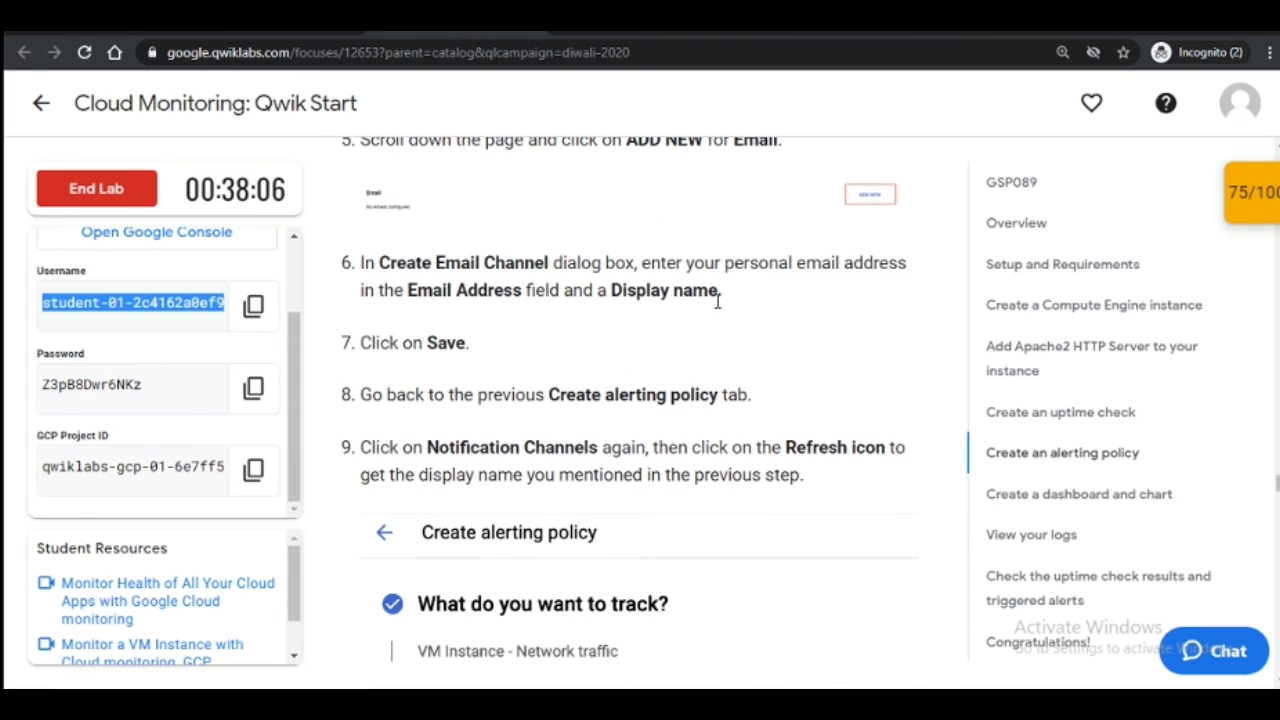
{"action": "scroll", "coordinate": [705, 305], "scroll_direction": "down", "scroll_amount": 5}
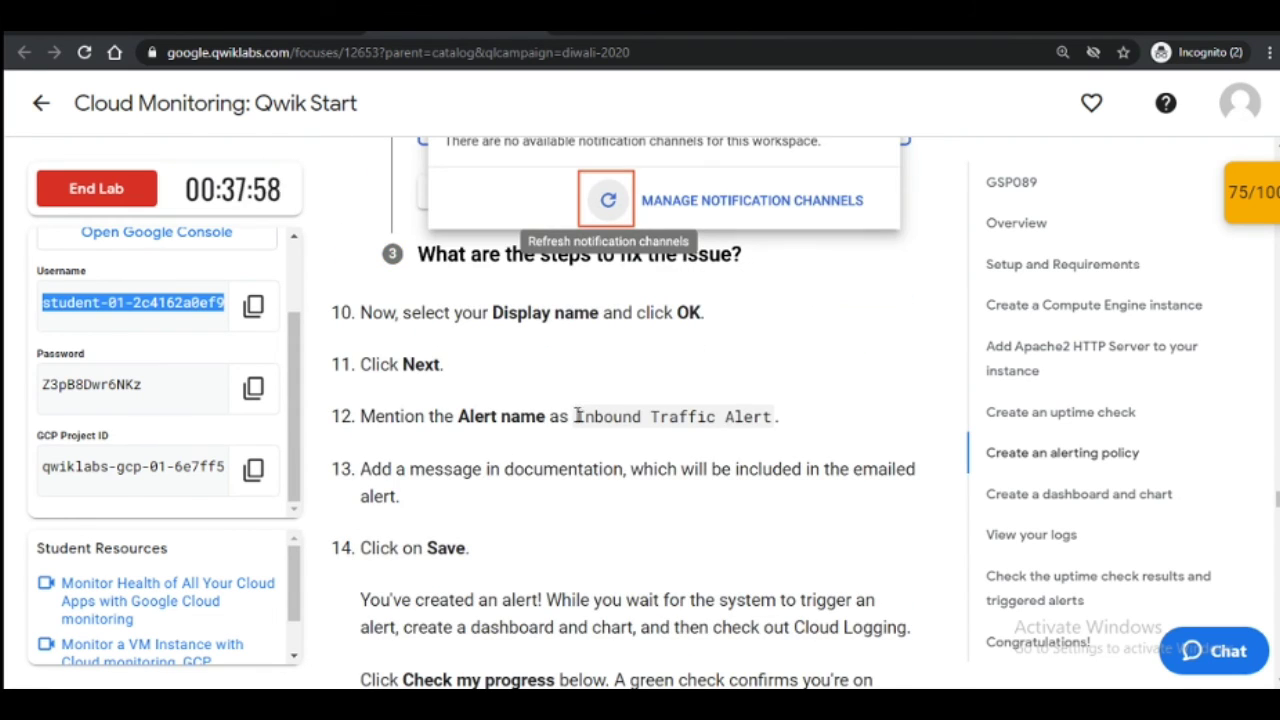
{"action": "left_click_drag", "start_coordinate": [577, 417], "coordinate": [771, 424]}
{"action": "left_click", "coordinate": [777, 24]}
{"action": "left_click", "coordinate": [610, 24]}
{"action": "left_click", "coordinate": [868, 25]}
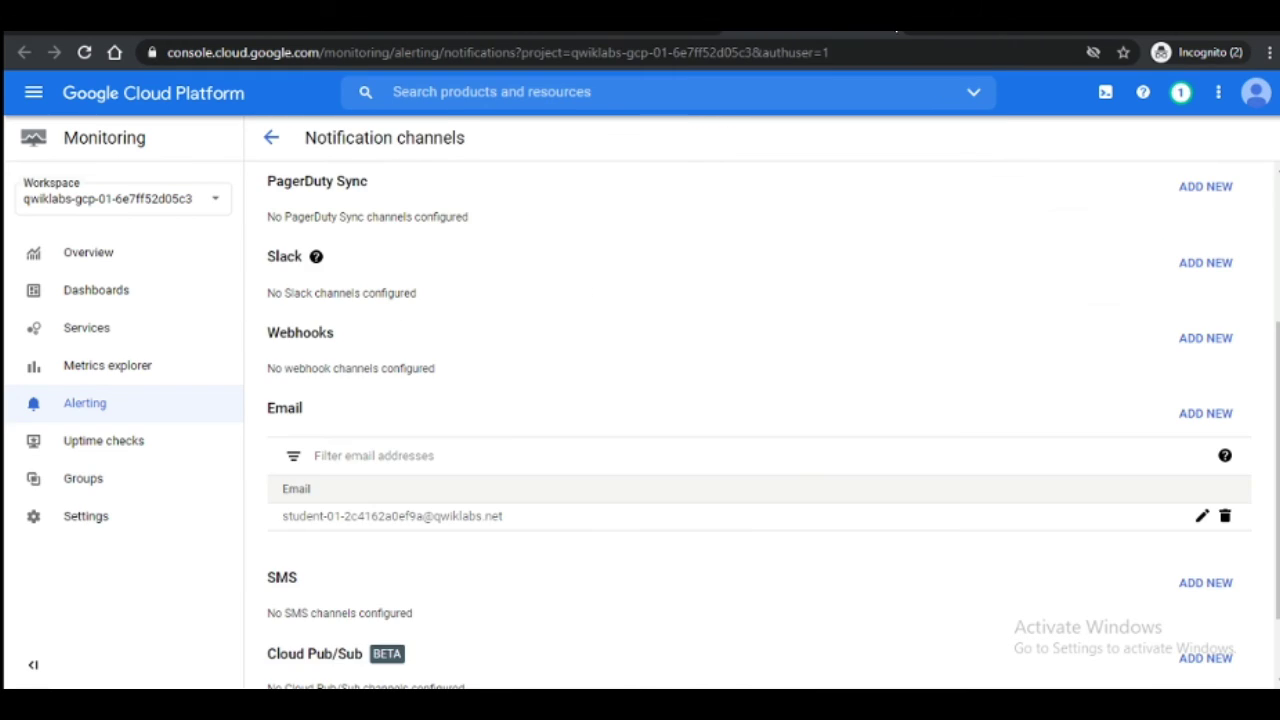
{"action": "left_click", "coordinate": [885, 24]}
{"action": "left_click", "coordinate": [625, 24]}
{"action": "left_click", "coordinate": [471, 430]}
{"action": "key", "text": "ctrl+v"}
Step: Save the alerting policy and check the lab progress for the uptime check and alerting policy task
{"action": "left_click", "coordinate": [608, 24]}
{"action": "scroll", "coordinate": [722, 371], "scroll_direction": "down", "scroll_amount": 1}
{"action": "scroll", "coordinate": [722, 371], "scroll_direction": "down", "scroll_amount": 2}
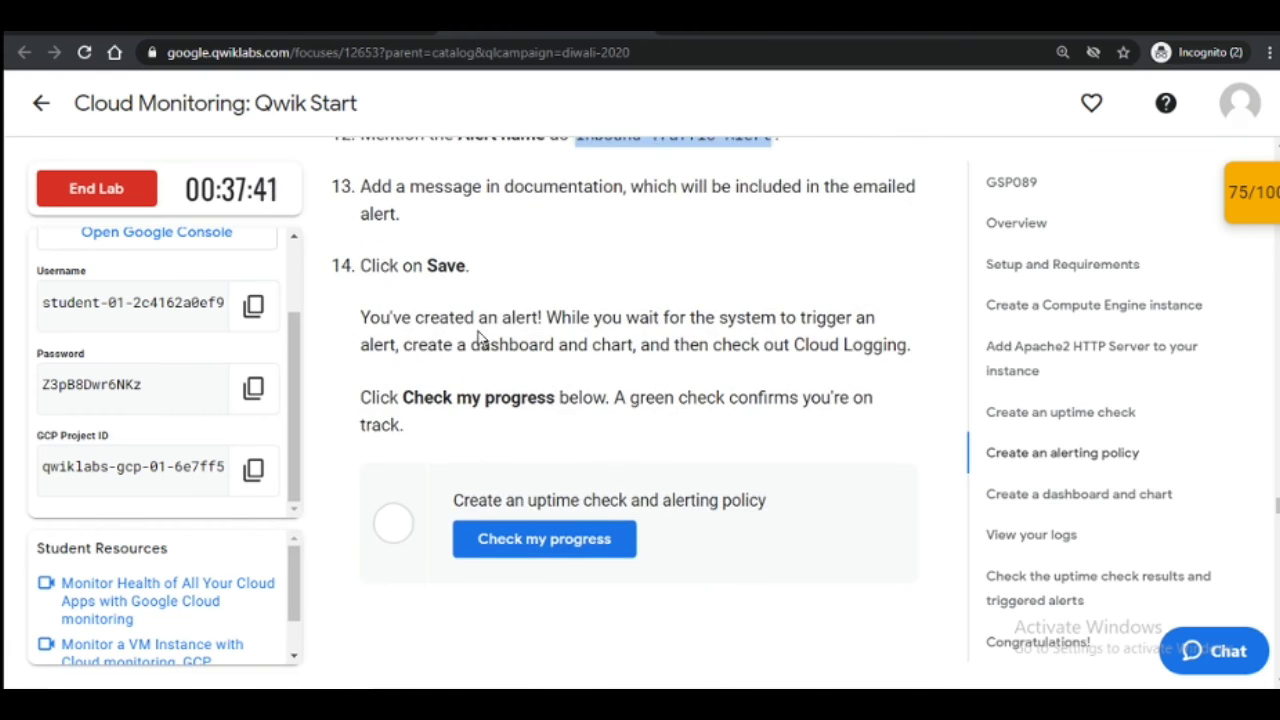
{"action": "left_click", "coordinate": [754, 26]}
{"action": "left_click", "coordinate": [310, 643]}
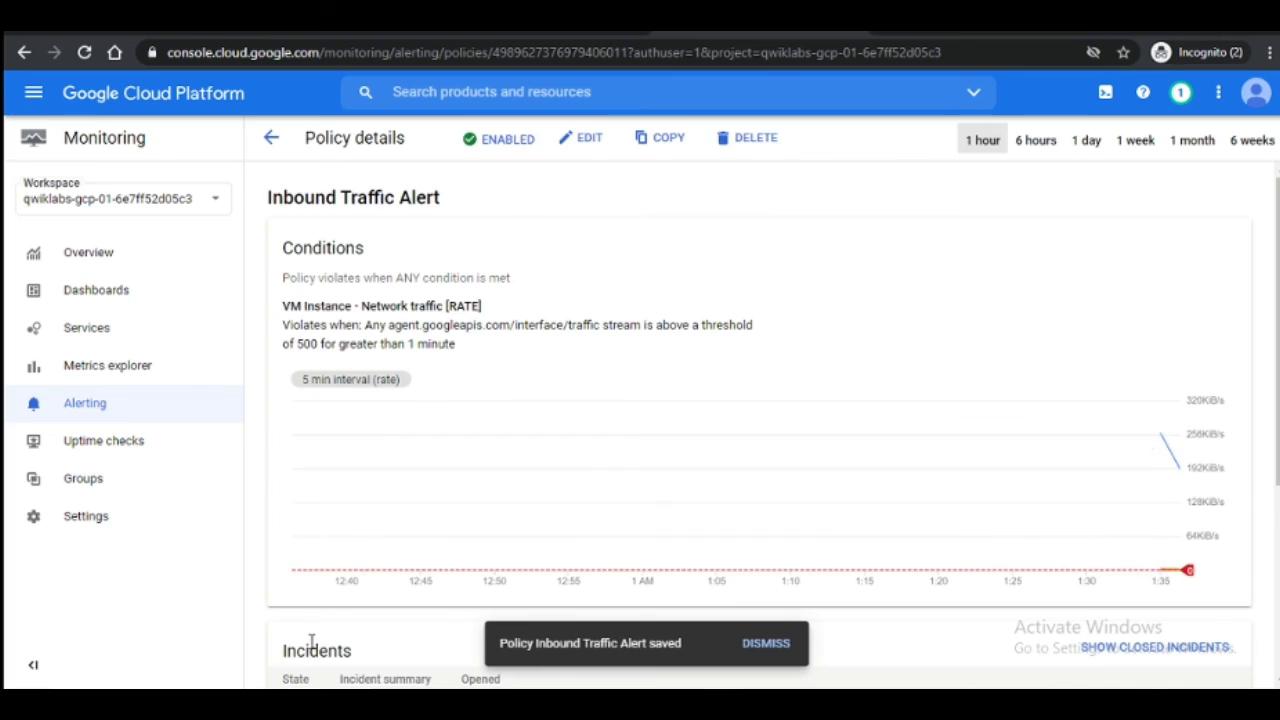
{"action": "left_click", "coordinate": [592, 26]}
{"action": "left_click", "coordinate": [514, 538]}
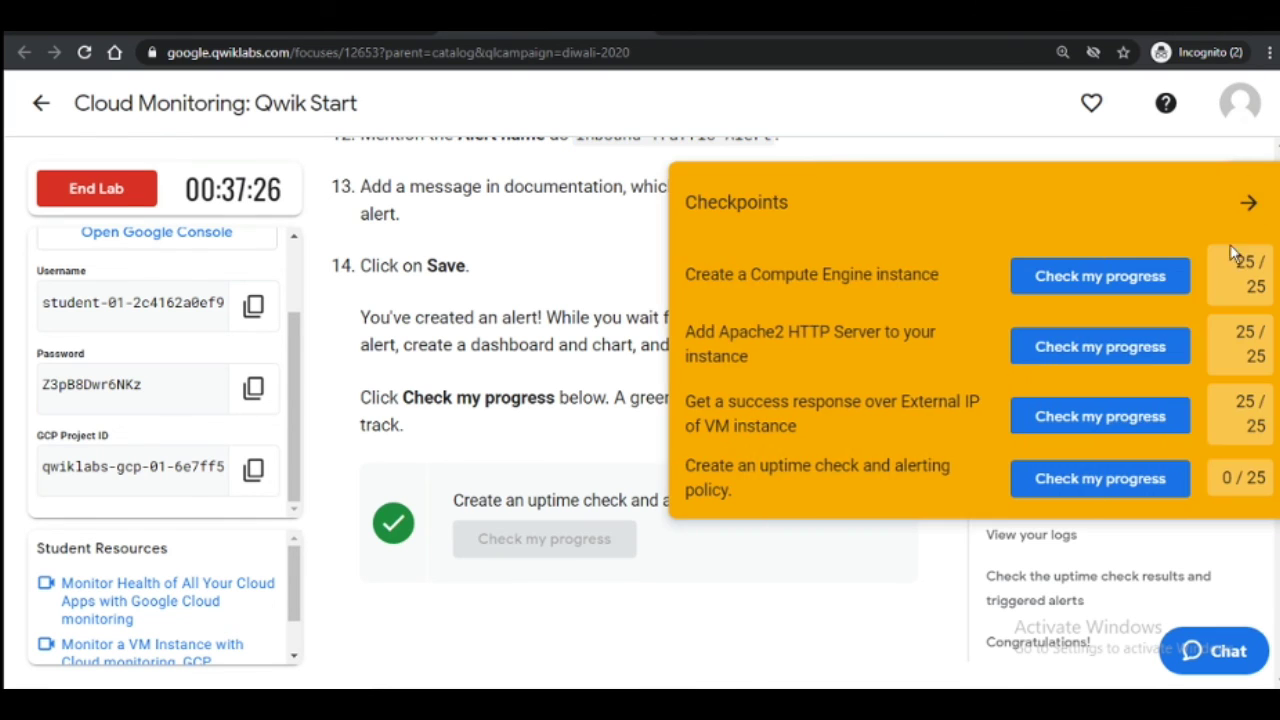
Step: Look over the lab's remaining sections on triggered alerts and on creating a dashboard and charts
{"action": "left_click", "coordinate": [1038, 642]}
{"action": "scroll", "coordinate": [703, 565], "scroll_direction": "up", "scroll_amount": 15}
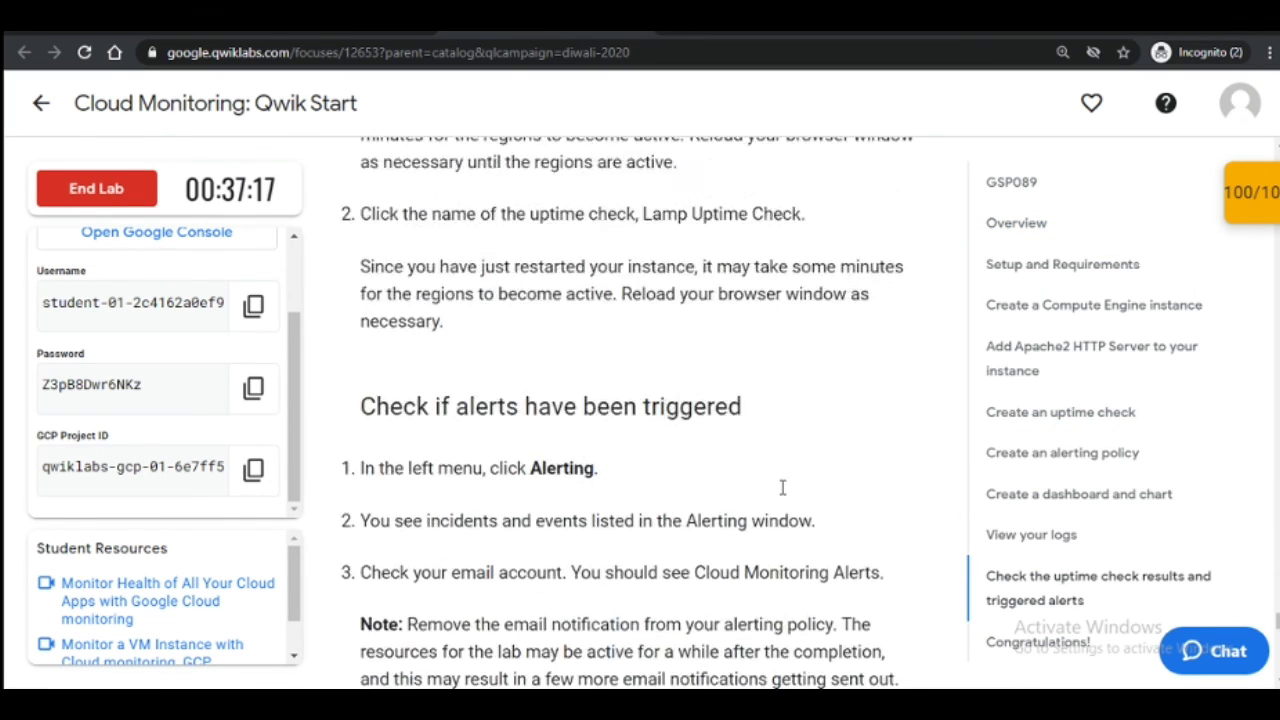
{"action": "scroll", "coordinate": [783, 490], "scroll_direction": "up", "scroll_amount": 10}
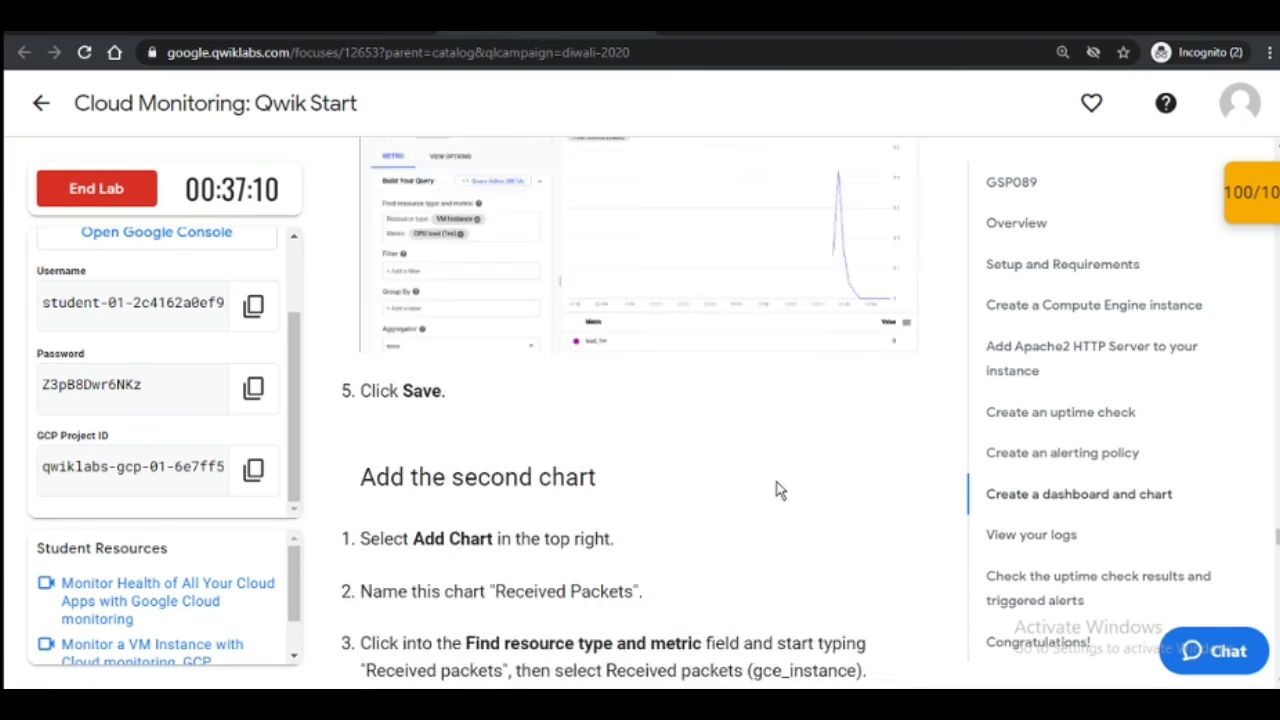